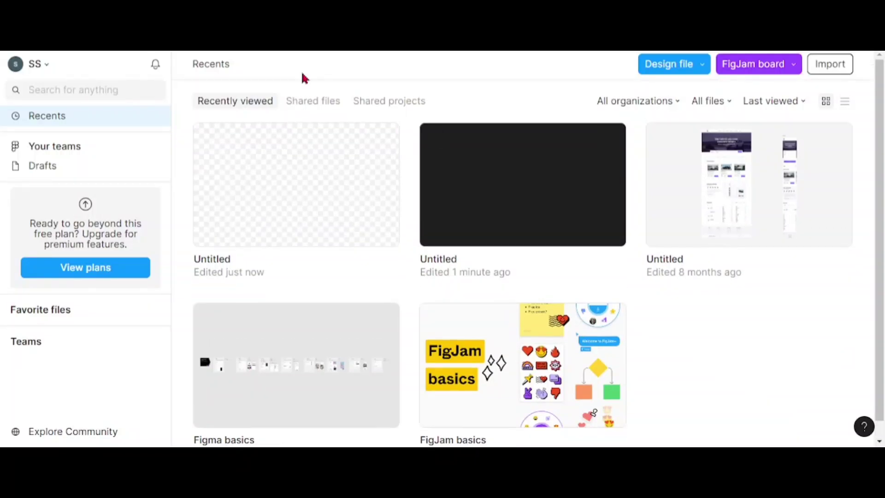
# Open the Untitled design file from the recent files in the browser.
pyautogui.click(313, 184)
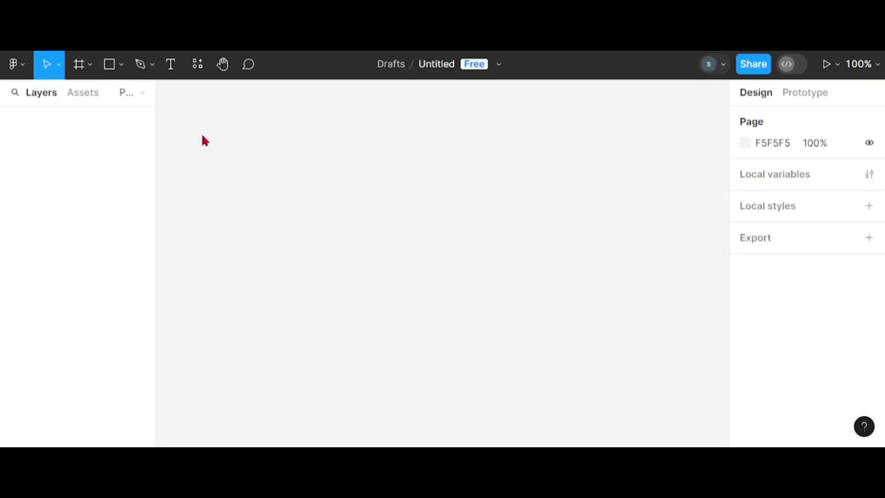
# Add a 1440×1024 Desktop frame with fill colour 180101.
pyautogui.click(80, 68)
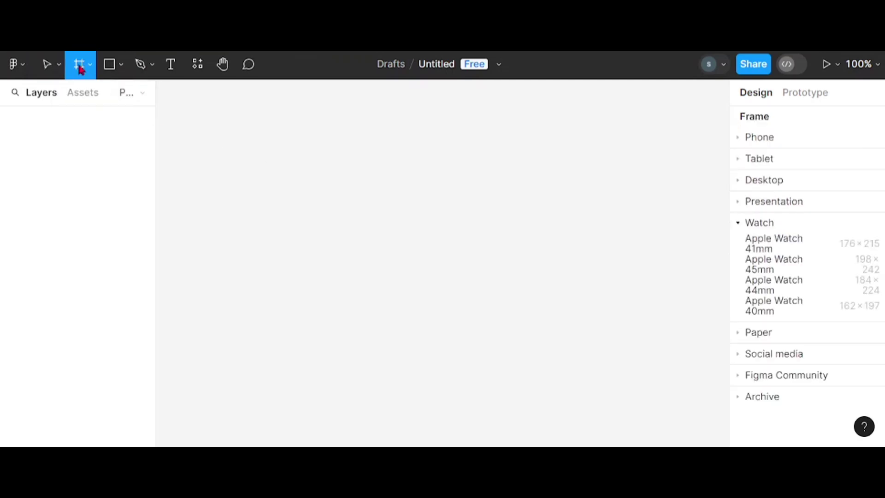
pyautogui.click(768, 182)
pyautogui.click(766, 262)
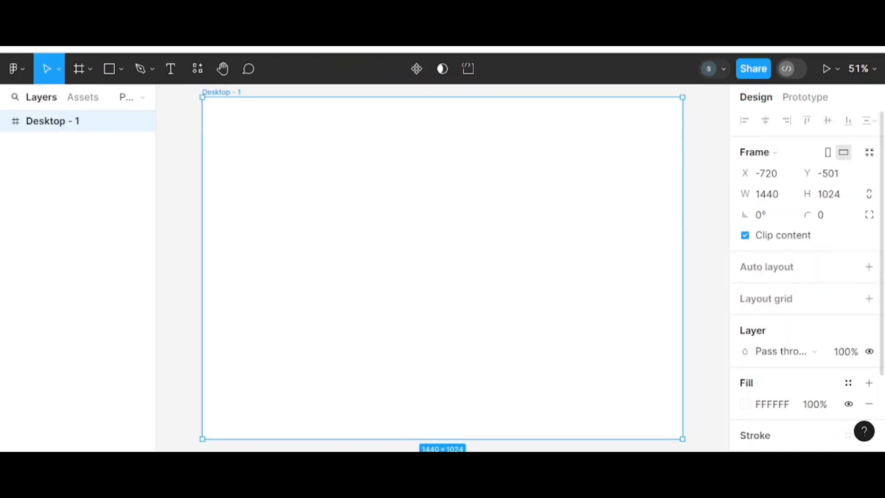
pyautogui.click(744, 403)
pyautogui.write('180101')
pyautogui.press('Return')
pyautogui.click(721, 95)
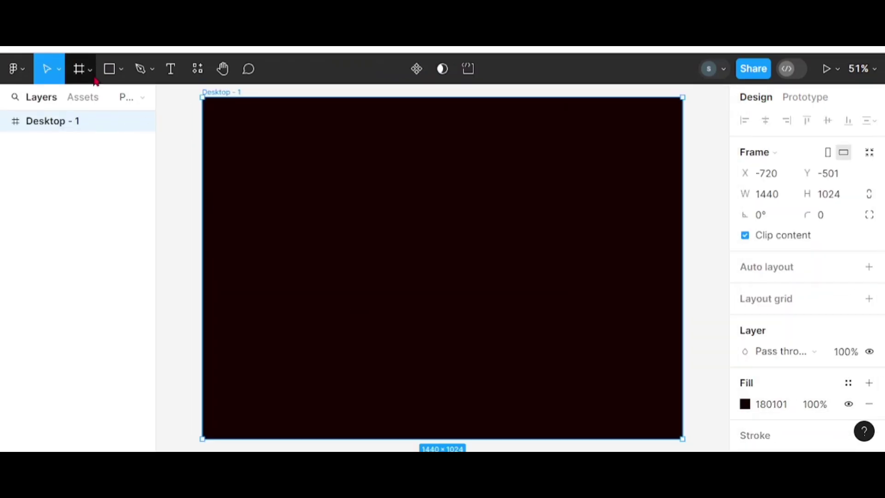
# Draw a rectangle sized 1440×1024 that covers the whole frame.
pyautogui.click(121, 69)
pyautogui.click(69, 99)
pyautogui.moveTo(208, 103)
pyautogui.mouseDown()
pyautogui.moveTo(644, 384)
pyautogui.moveTo(675, 427)
pyautogui.mouseUp()
pyautogui.click(773, 175)
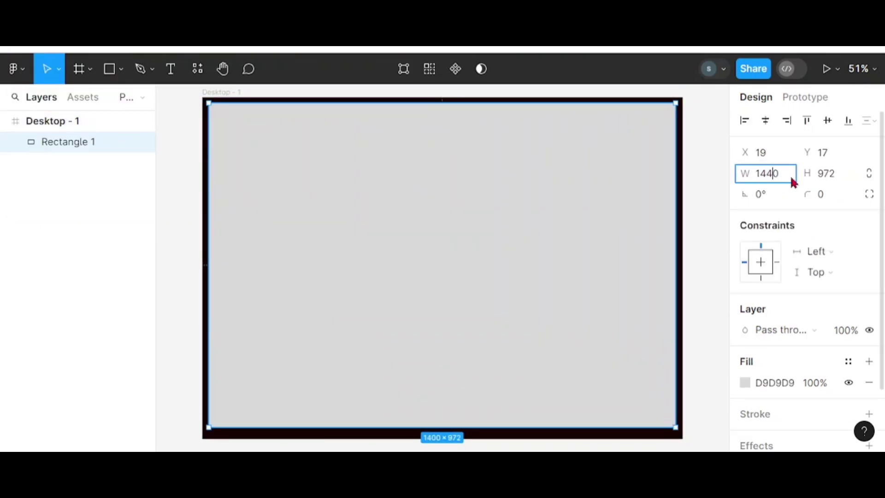
pyautogui.click(847, 181)
pyautogui.write('1')
pyautogui.press('Return')
pyautogui.moveTo(520, 335); pyautogui.dragTo(514, 329)
# Try a radial gradient on the Desktop frame's fill, then undo it.
pyautogui.click(690, 297)
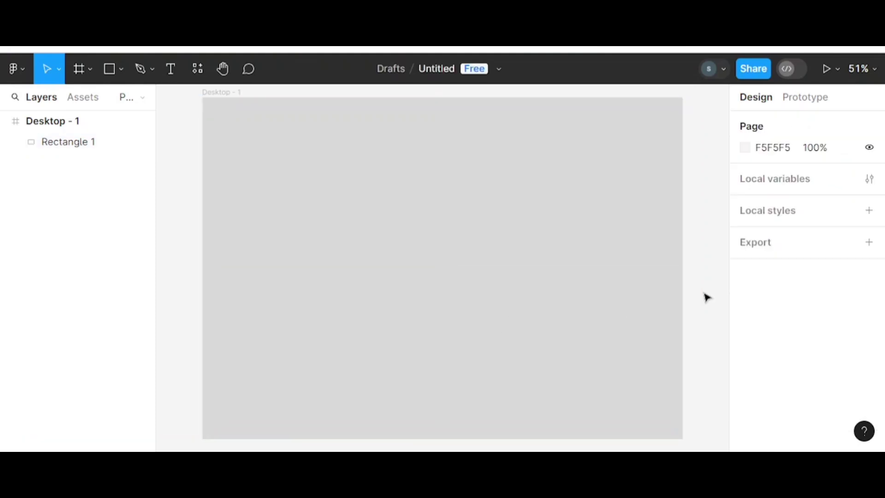
pyautogui.click(539, 327)
pyautogui.click(744, 403)
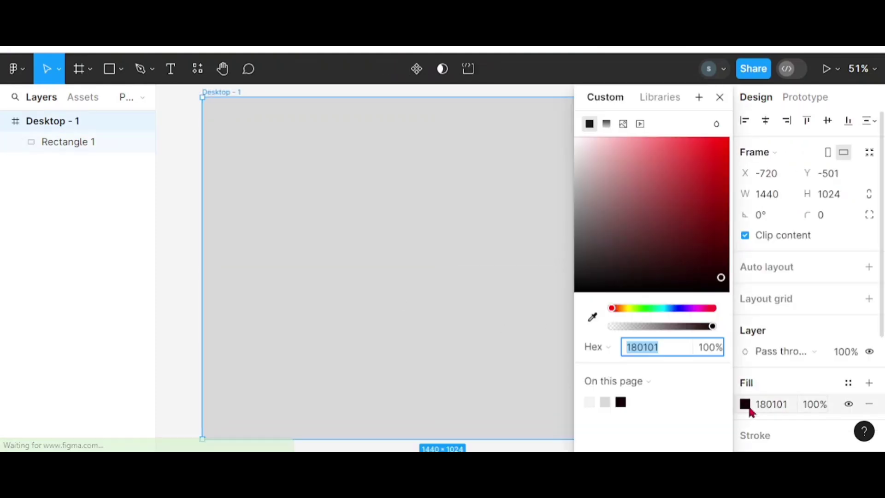
pyautogui.click(606, 124)
pyautogui.click(594, 151)
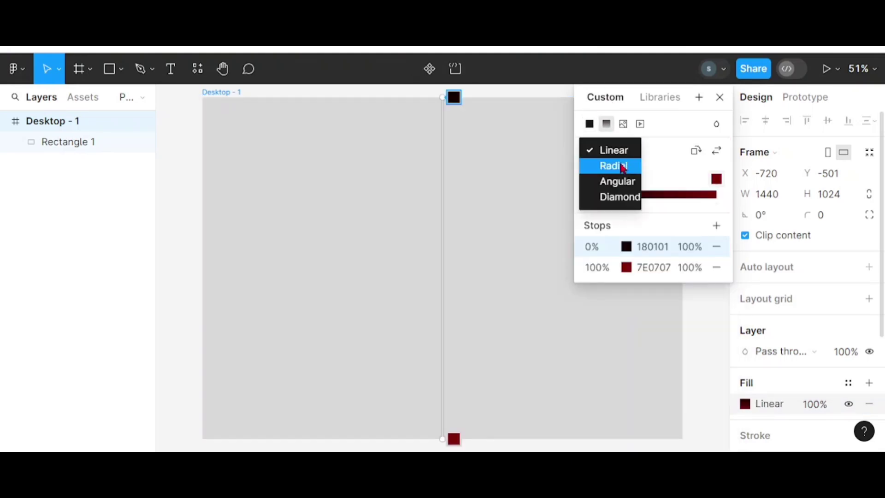
pyautogui.click(623, 165)
pyautogui.click(614, 194)
pyautogui.press('Escape')
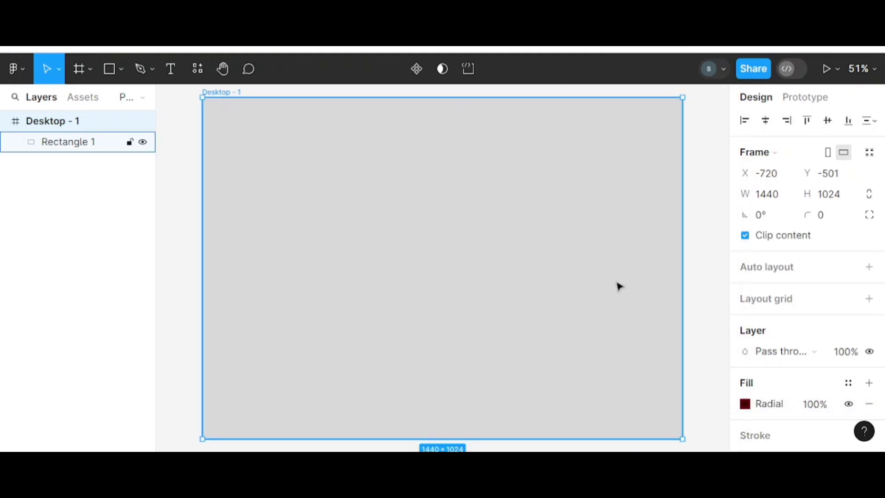
pyautogui.hotkey('ctrl', 'z')
pyautogui.hotkey('ctrl', 'z')
pyautogui.hotkey('ctrl', 'z')
pyautogui.hotkey('ctrl', 'z')
pyautogui.press('Escape')
# Darken Rectangle 1's fill to near-black 060606.
pyautogui.click(398, 222)
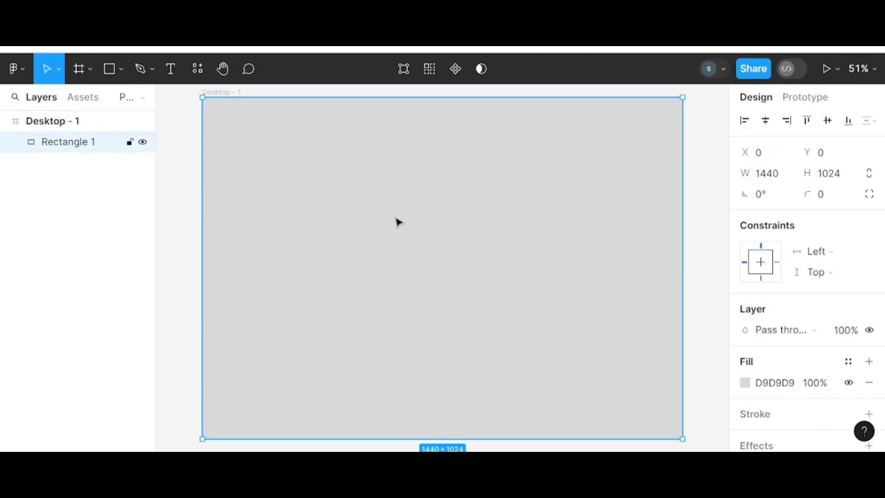
pyautogui.click(745, 382)
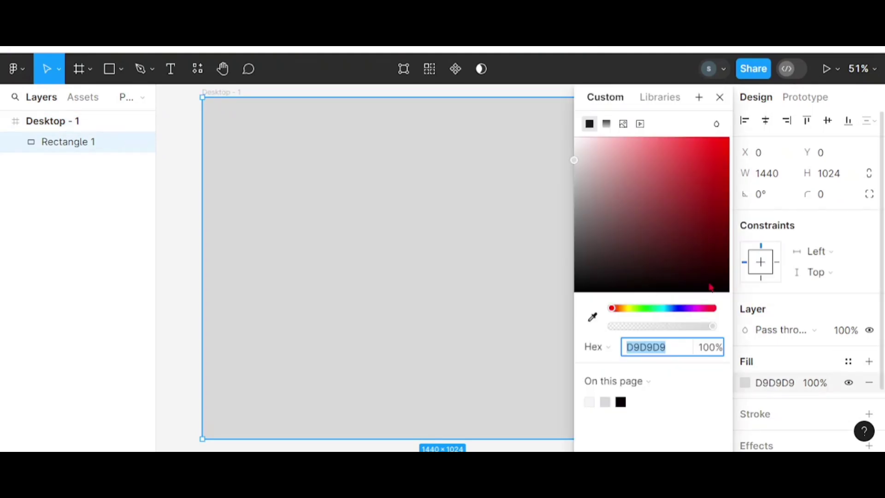
pyautogui.click(715, 273)
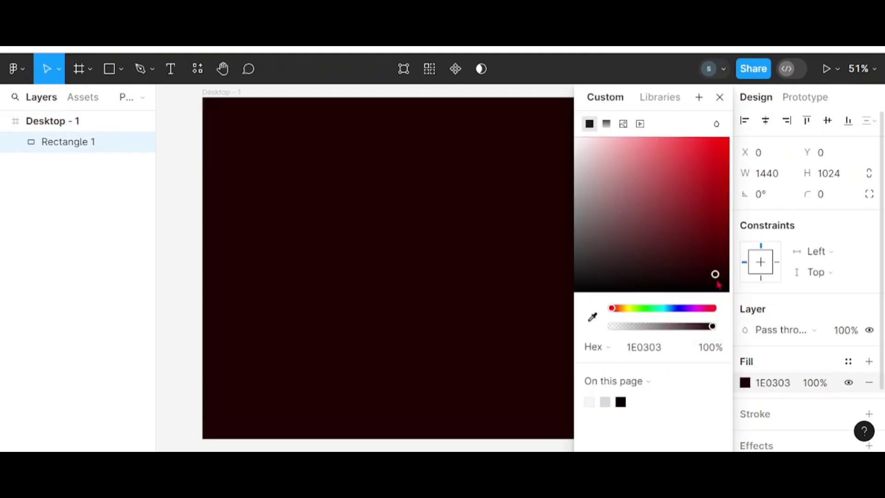
pyautogui.moveTo(717, 278)
pyautogui.mouseDown()
pyautogui.moveTo(712, 337)
pyautogui.moveTo(624, 292)
pyautogui.moveTo(576, 288)
pyautogui.mouseUp()
pyautogui.click(519, 317)
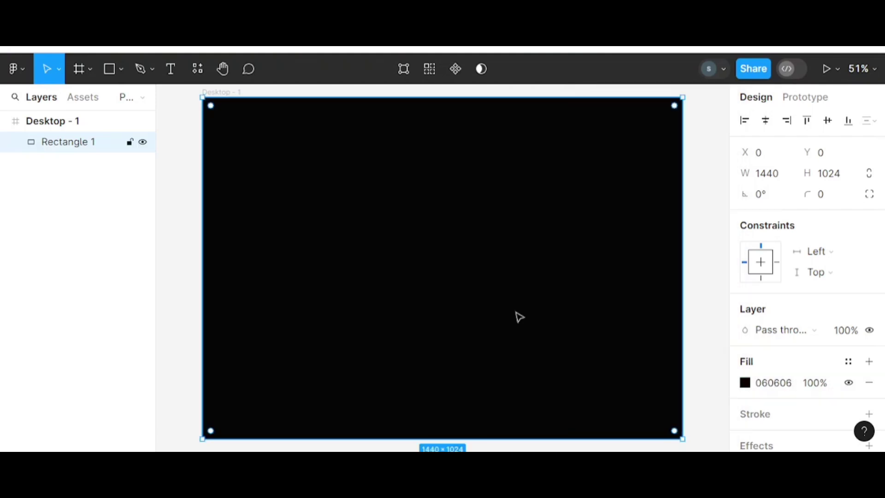
# Switch the rectangle's fill to a radial gradient and rework its stops.
pyautogui.click(744, 383)
pyautogui.click(606, 124)
pyautogui.click(599, 150)
pyautogui.click(623, 167)
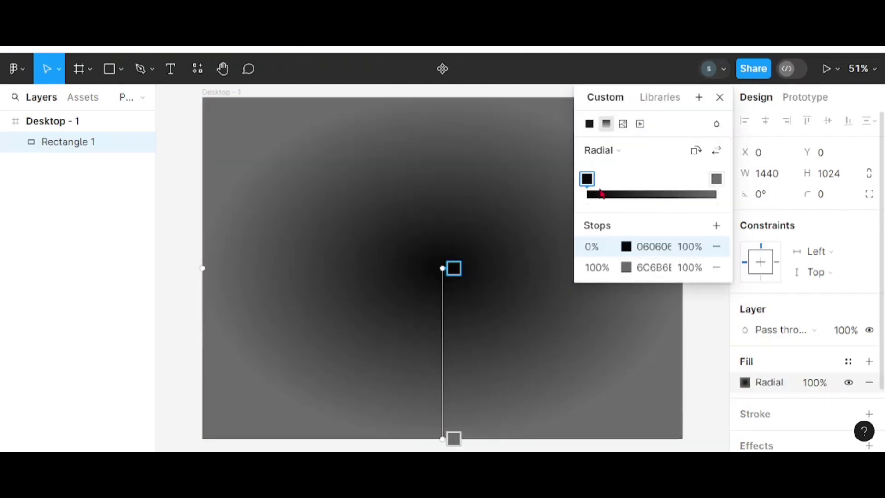
pyautogui.click(601, 193)
pyautogui.click(602, 194)
pyautogui.click(716, 309)
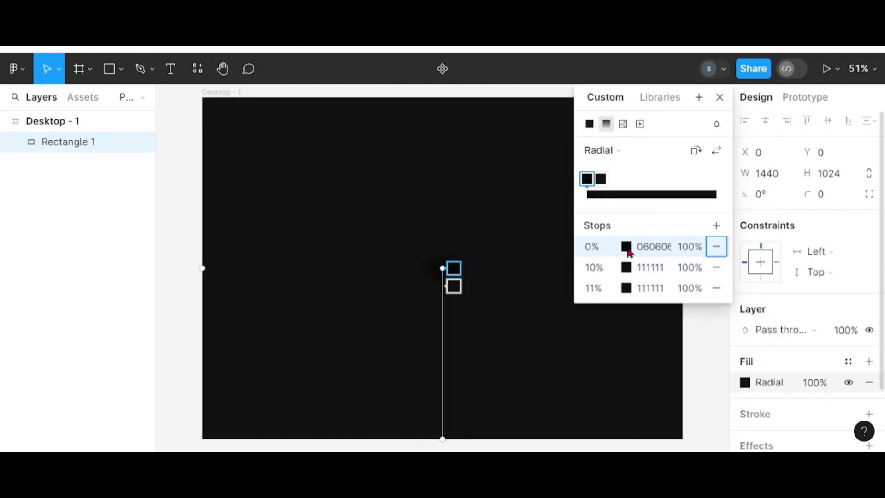
pyautogui.click(705, 246)
pyautogui.click(705, 246)
pyautogui.click(707, 180)
pyautogui.click(696, 151)
pyautogui.click(719, 96)
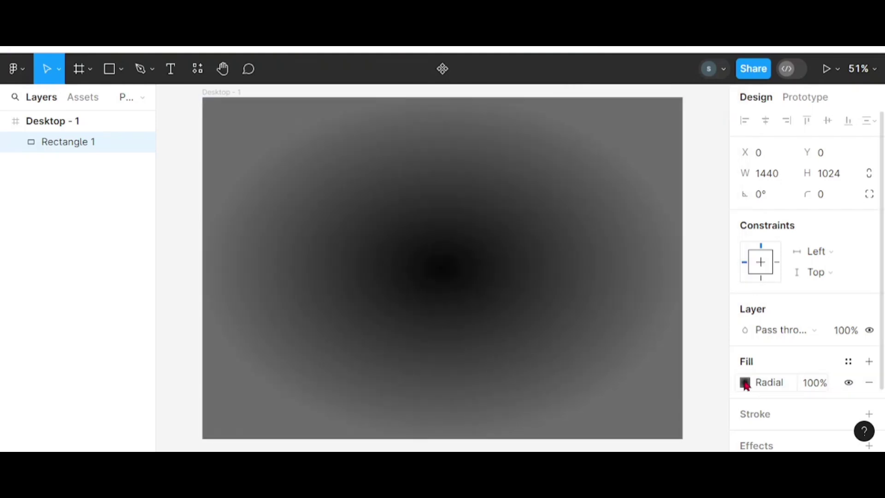
# Spread the gradient stops, colour the 97% stop 0E0101, and move the middle stop to 48%.
pyautogui.click(745, 383)
pyautogui.click(716, 317)
pyautogui.click(716, 365)
pyautogui.moveTo(682, 297); pyautogui.dragTo(698, 297)
pyautogui.moveTo(716, 296); pyautogui.dragTo(663, 296)
pyautogui.moveTo(605, 297)
pyautogui.mouseDown()
pyautogui.moveTo(693, 297)
pyautogui.moveTo(662, 297)
pyautogui.mouseUp()
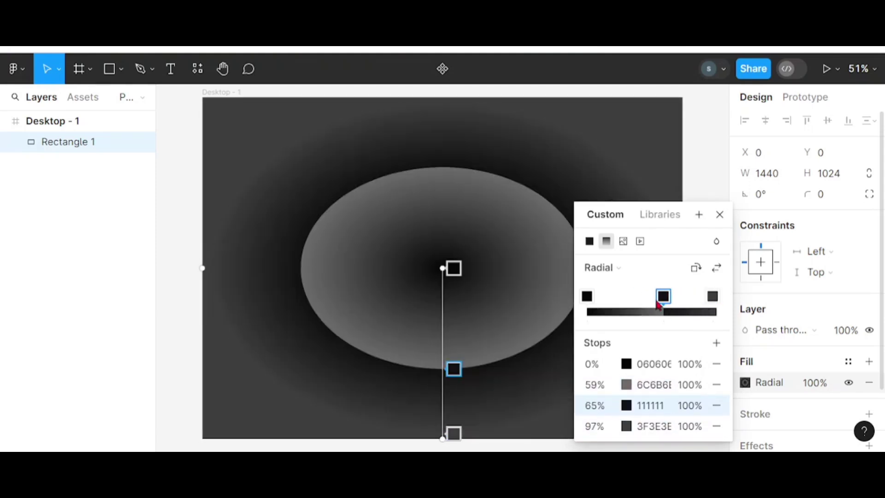
pyautogui.click(716, 405)
pyautogui.click(716, 343)
pyautogui.click(716, 384)
pyautogui.click(713, 297)
pyautogui.click(625, 405)
pyautogui.click(481, 381)
pyautogui.click(561, 103)
pyautogui.moveTo(662, 296); pyautogui.dragTo(649, 296)
# Set the 0% gradient stop colour to C4C4C4.
pyautogui.click(628, 364)
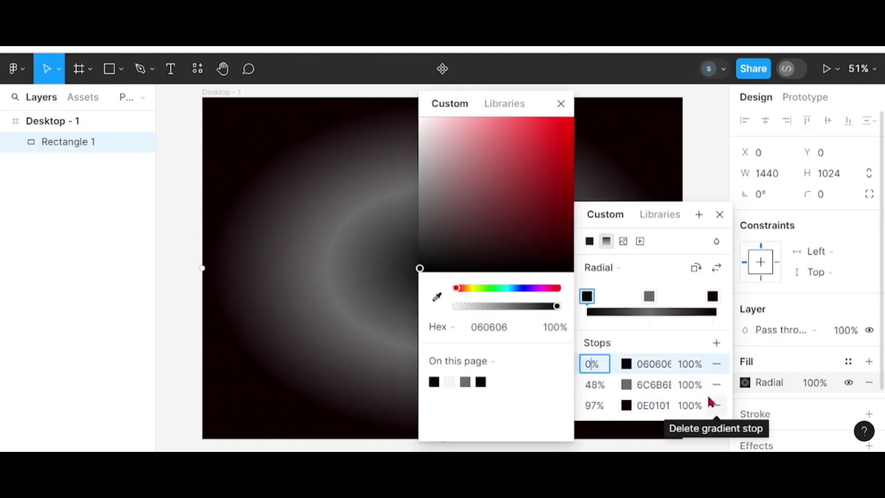
pyautogui.click(481, 325)
pyautogui.write('c4c4c4')
pyautogui.press('Return')
pyautogui.click(660, 364)
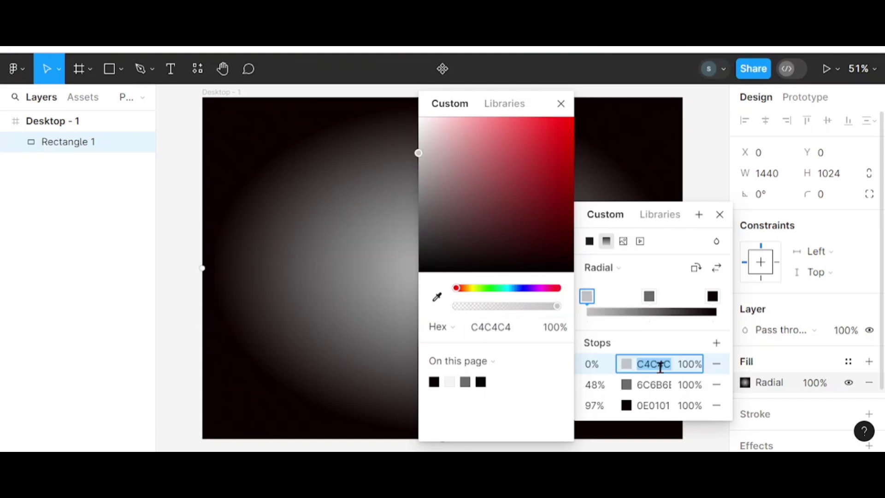
pyautogui.click(627, 365)
# Give the centre stop 27% opacity, add a 31% stop, and move the glow near the frame bottom.
pyautogui.click(664, 364)
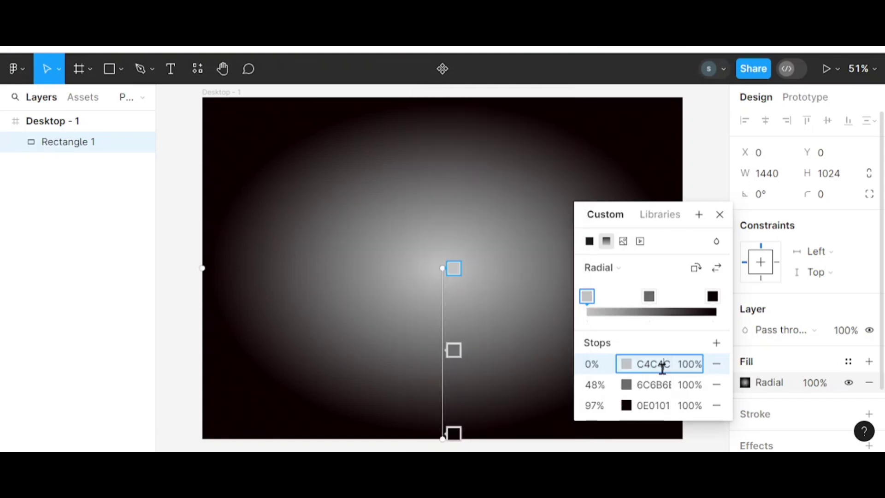
pyautogui.press('Tab')
pyautogui.write('27')
pyautogui.press('Return')
pyautogui.click(666, 384)
pyautogui.click(622, 313)
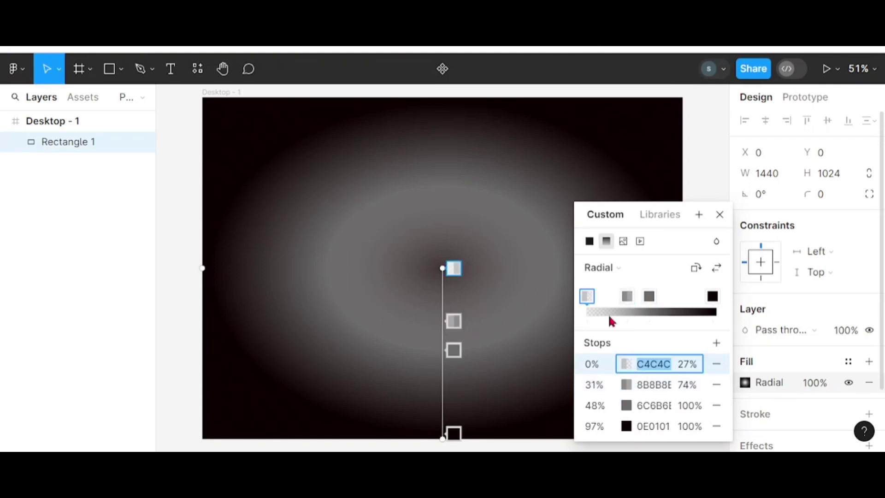
pyautogui.click(716, 363)
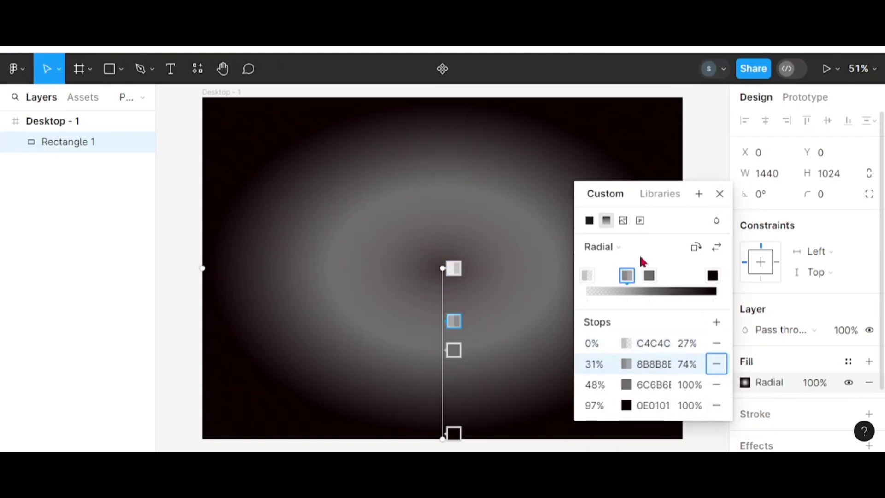
pyautogui.moveTo(454, 268); pyautogui.dragTo(453, 394)
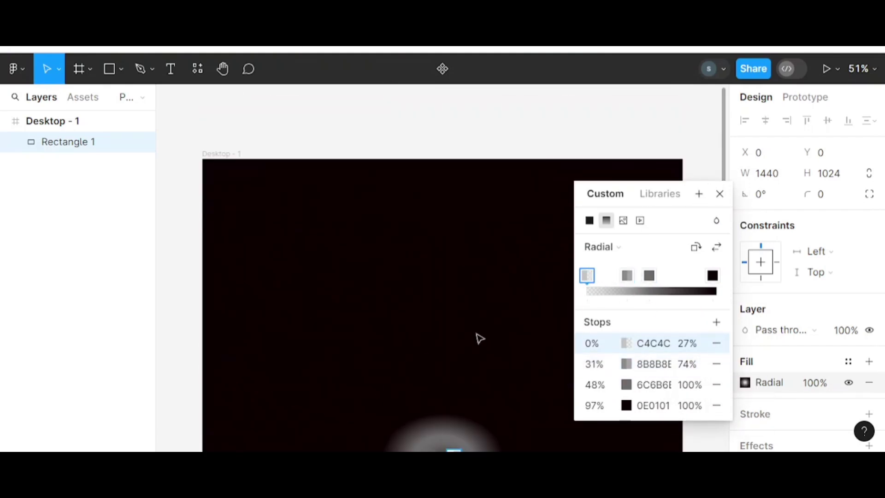
# Move the glow centre above the frame top and rearrange the gradient stops.
pyautogui.moveTo(452, 362); pyautogui.dragTo(414, 139)
pyautogui.scroll(-5, 456, 331)
pyautogui.scroll(5, 456, 331)
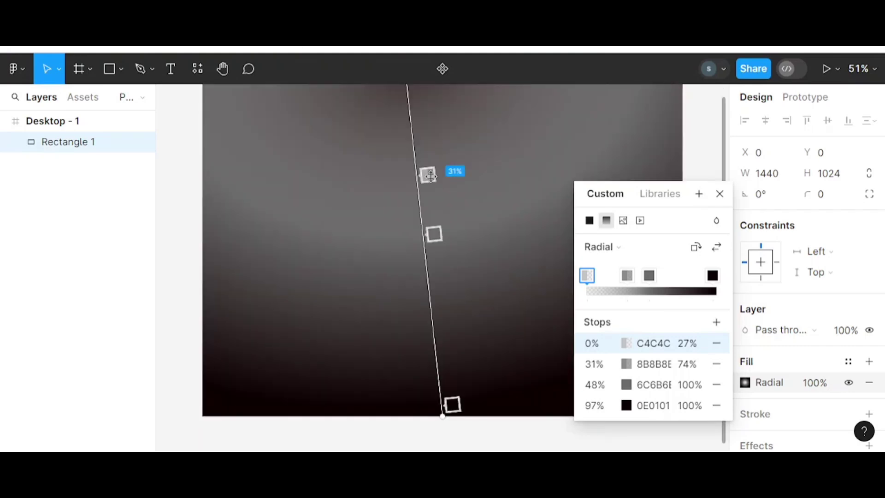
pyautogui.moveTo(427, 174); pyautogui.dragTo(450, 403)
pyautogui.moveTo(443, 234); pyautogui.dragTo(460, 300)
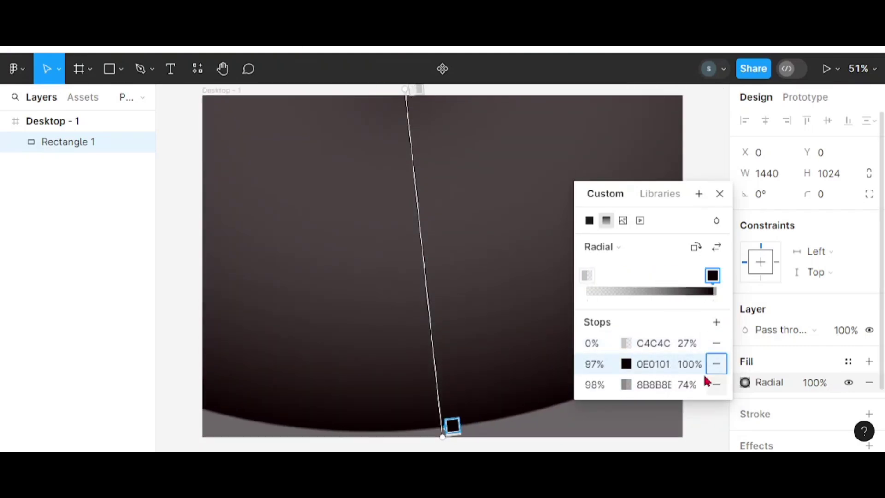
pyautogui.click(713, 290)
pyautogui.click(716, 405)
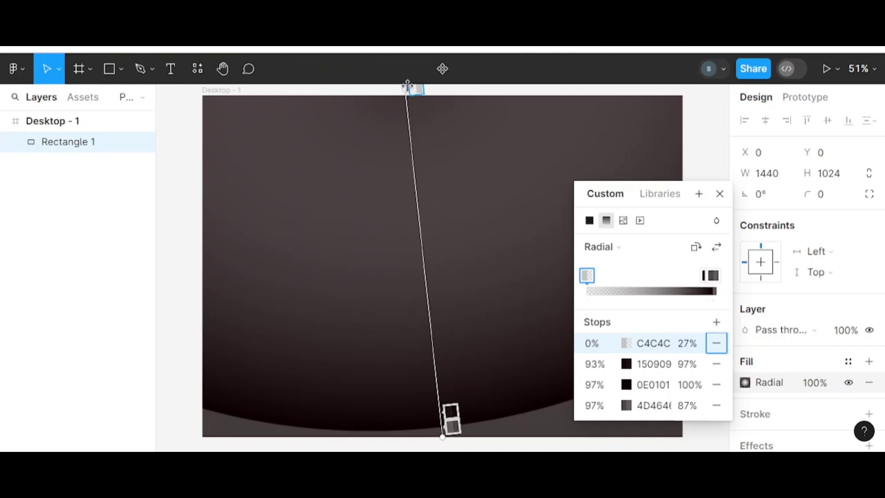
pyautogui.moveTo(451, 410); pyautogui.dragTo(453, 433)
pyautogui.click(719, 193)
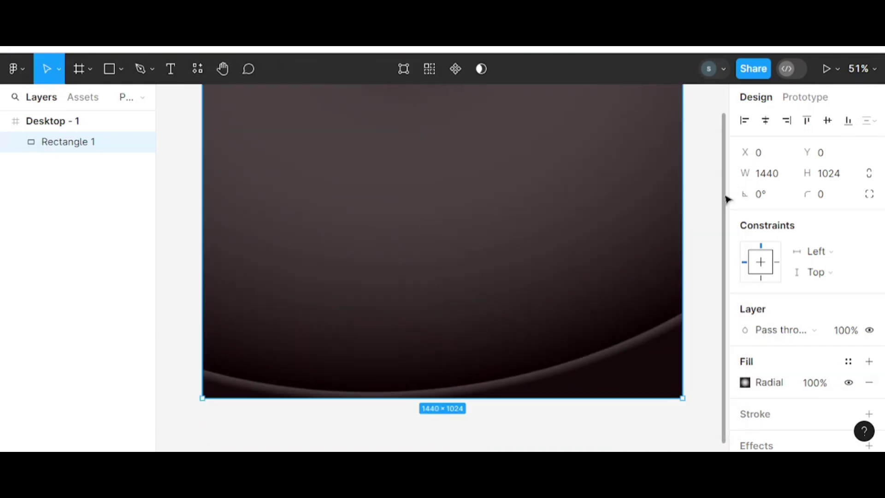
# Remove the duplicate 97% stops, add a midway stop, and straighten the gradient vertically.
pyautogui.click(769, 383)
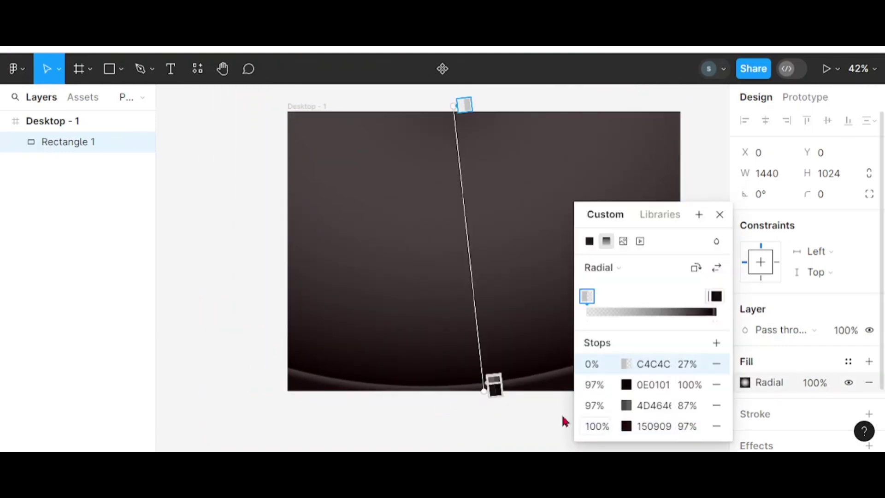
pyautogui.click(494, 390)
pyautogui.press('Delete')
pyautogui.press('Delete')
pyautogui.click(479, 248)
pyautogui.moveTo(509, 258)
pyautogui.mouseDown()
pyautogui.moveTo(494, 389)
pyautogui.moveTo(566, 255)
pyautogui.mouseUp()
pyautogui.click(494, 389)
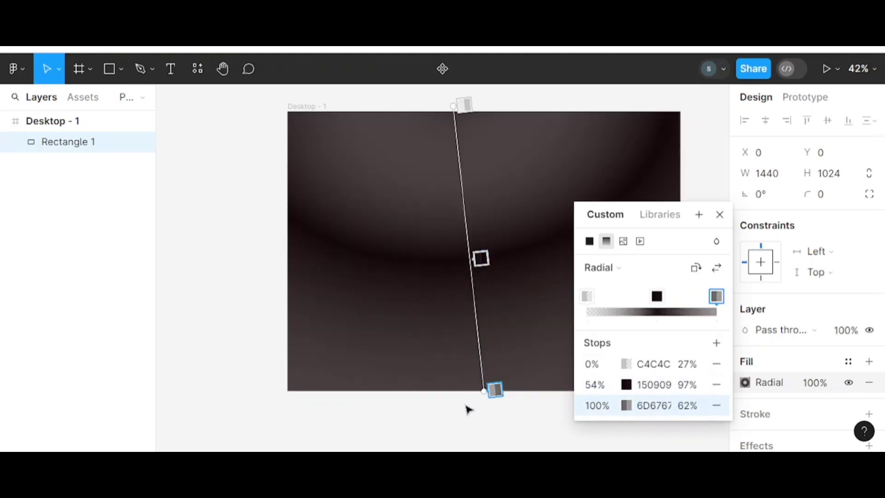
pyautogui.moveTo(483, 392); pyautogui.dragTo(459, 402)
# Recolour the stops to 1C0303, 500808 and AD0606, and move the middle stop down.
pyautogui.click(464, 105)
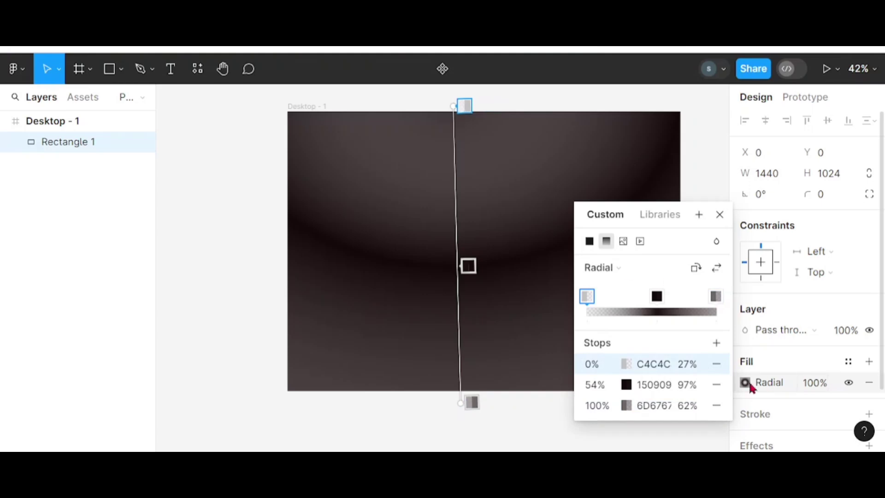
pyautogui.click(625, 385)
pyautogui.click(555, 255)
pyautogui.click(625, 405)
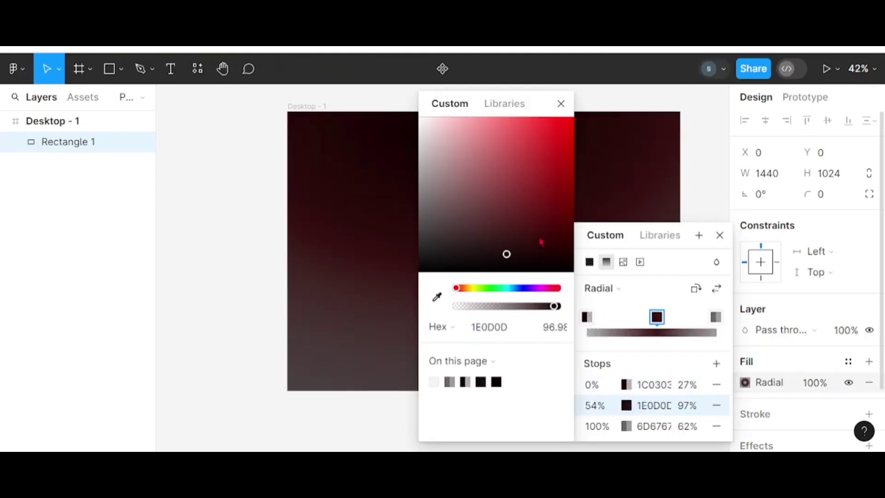
pyautogui.moveTo(505, 253); pyautogui.dragTo(557, 223)
pyautogui.click(625, 426)
pyautogui.click(569, 166)
pyautogui.moveTo(467, 266); pyautogui.dragTo(561, 266)
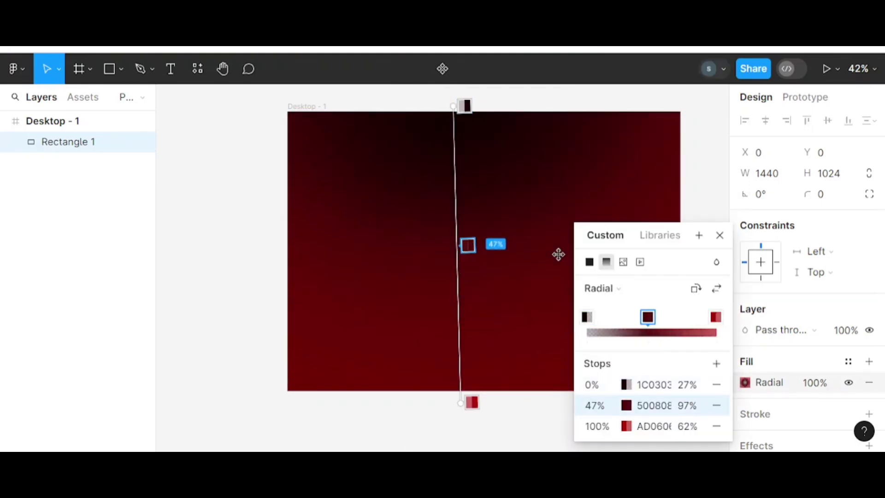
pyautogui.moveTo(464, 265); pyautogui.dragTo(463, 302)
pyautogui.press('Escape')
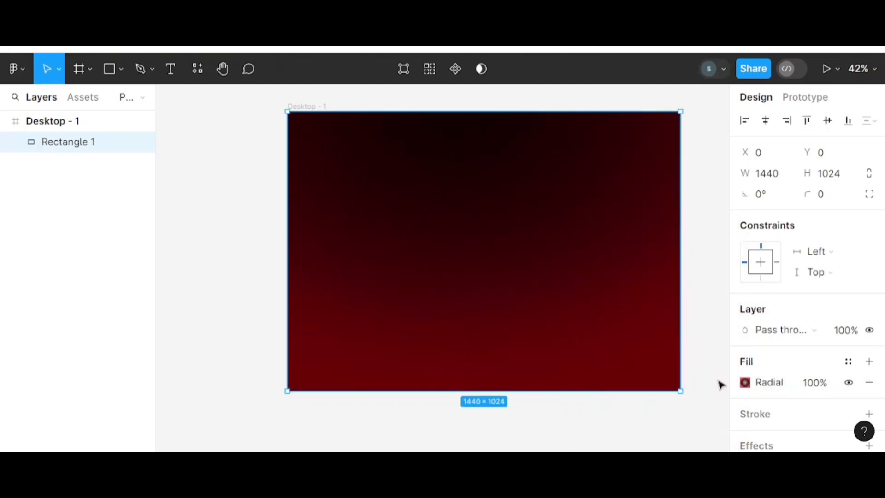
# Rename Rectangle 1 to 'BG color' and lock the layer.
pyautogui.rightClick(77, 147)
pyautogui.click(109, 230)
pyautogui.press('BackSpace')
pyautogui.write('BG color')
pyautogui.press('Return')
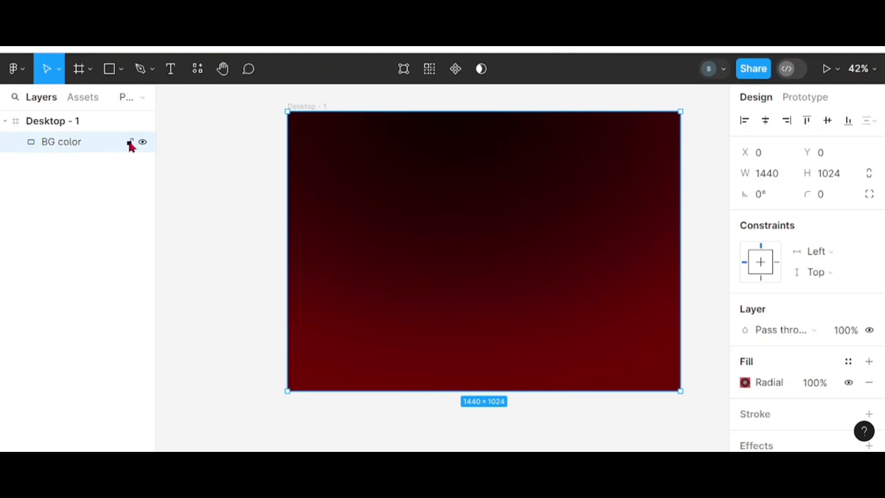
pyautogui.click(129, 142)
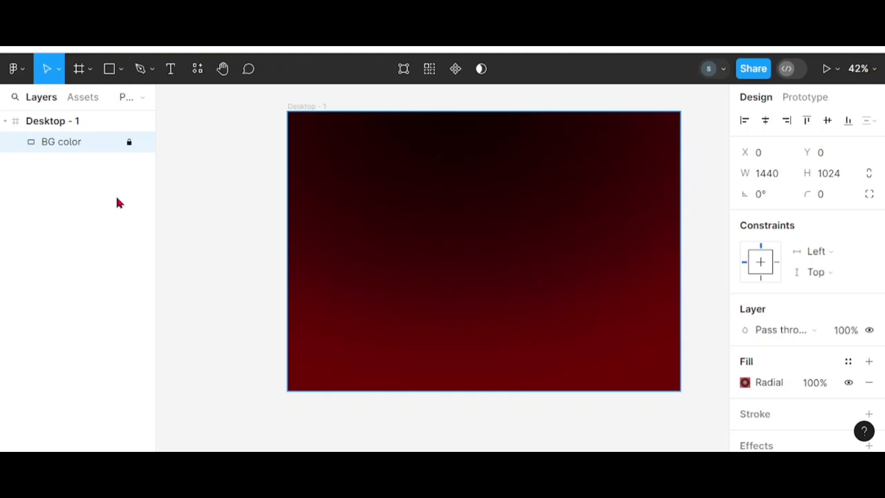
pyautogui.click(446, 306)
pyautogui.press('Escape')
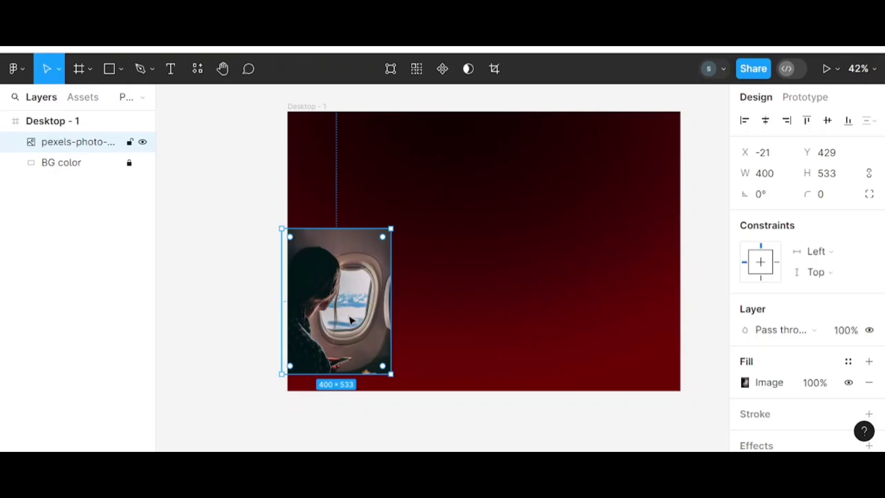
# Move the airplane-window photo to the frame's right side.
pyautogui.moveTo(375, 310); pyautogui.dragTo(649, 247)
pyautogui.moveTo(662, 310)
pyautogui.mouseDown()
pyautogui.moveTo(682, 291)
pyautogui.moveTo(683, 300)
pyautogui.mouseUp()
pyautogui.click(713, 310)
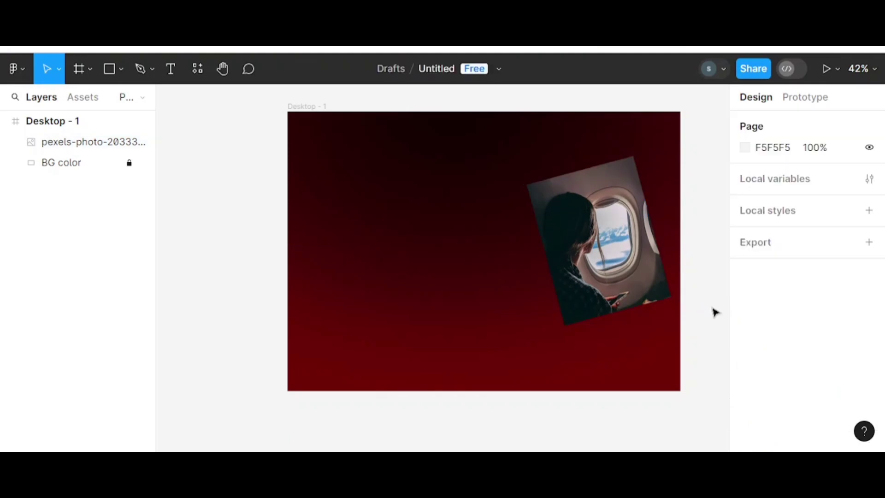
pyautogui.hotkey('ctrl', 'z')
pyautogui.hotkey('ctrl', 'z')
pyautogui.hotkey('ctrl', 'z')
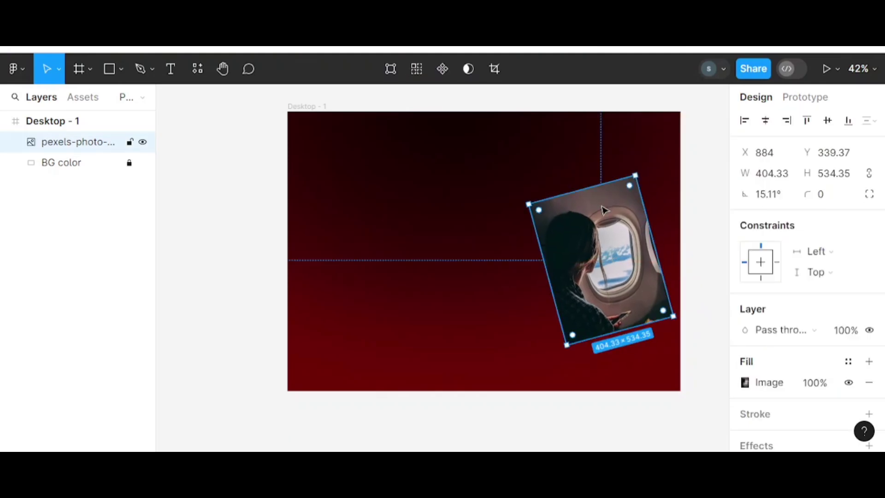
# Lighten BG color's outer gradient stop to grey-brown 776A6A and re-lock the layer.
pyautogui.click(108, 163)
pyautogui.click(744, 382)
pyautogui.click(597, 426)
pyautogui.moveTo(571, 166); pyautogui.dragTo(436, 200)
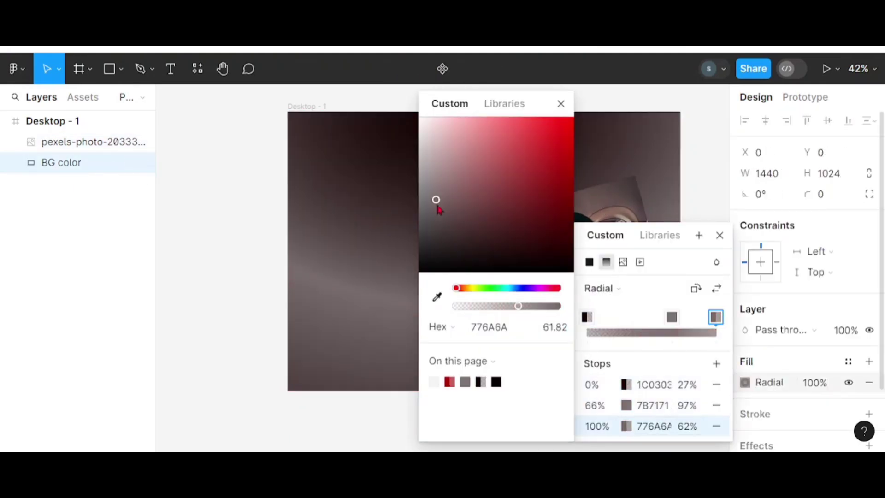
pyautogui.click(129, 162)
pyautogui.click(97, 142)
pyautogui.click(469, 330)
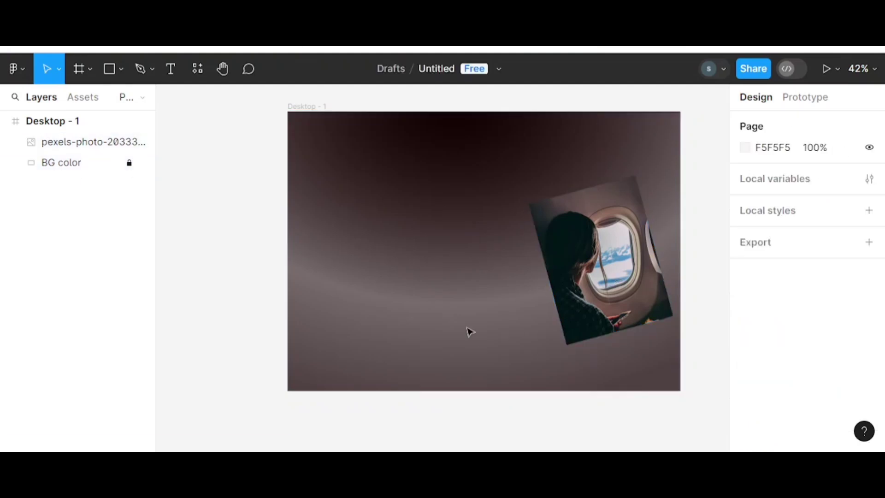
pyautogui.click(109, 69)
# Draw a flat ellipse below the photo with a linear gradient using a 7B7171 stop.
pyautogui.moveTo(546, 351); pyautogui.dragTo(671, 377)
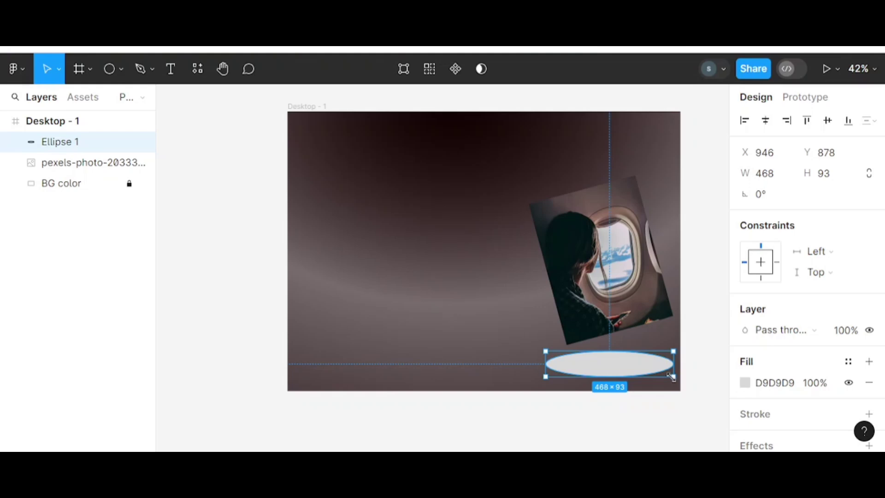
pyautogui.moveTo(545, 377); pyautogui.dragTo(542, 369)
pyautogui.click(745, 382)
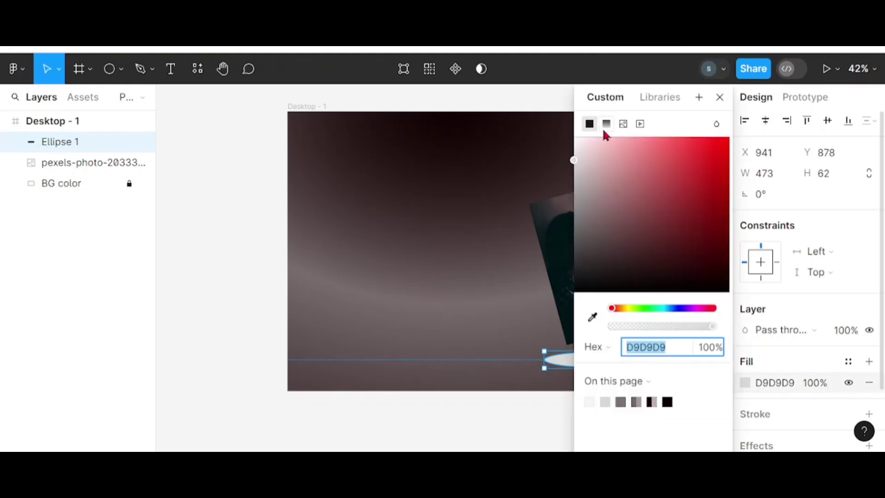
pyautogui.click(606, 123)
pyautogui.click(640, 196)
pyautogui.click(694, 195)
pyautogui.click(716, 246)
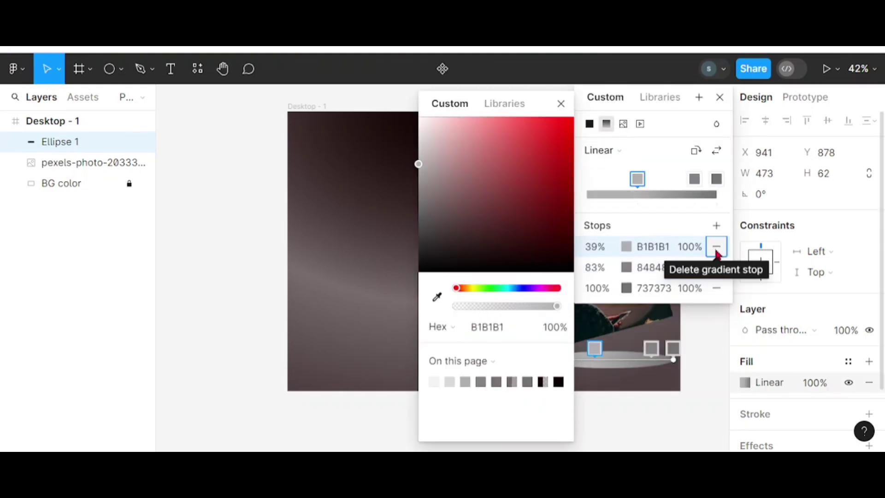
pyautogui.click(440, 197)
pyautogui.click(496, 381)
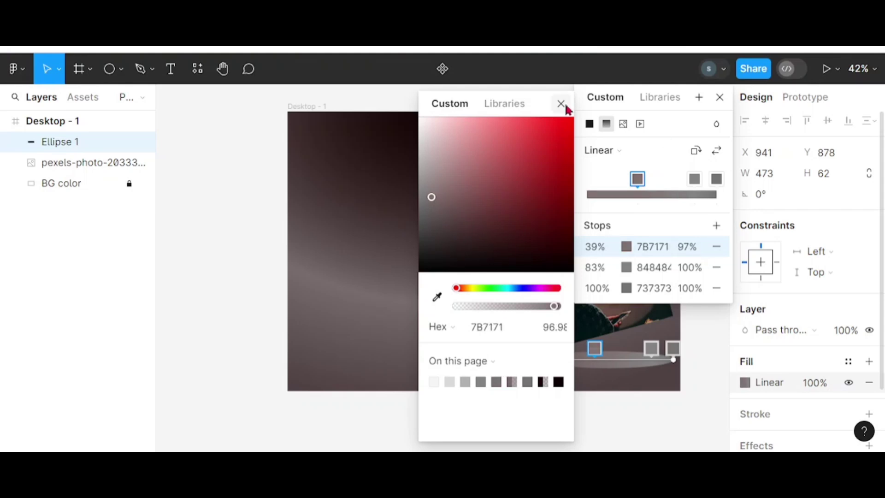
pyautogui.click(719, 97)
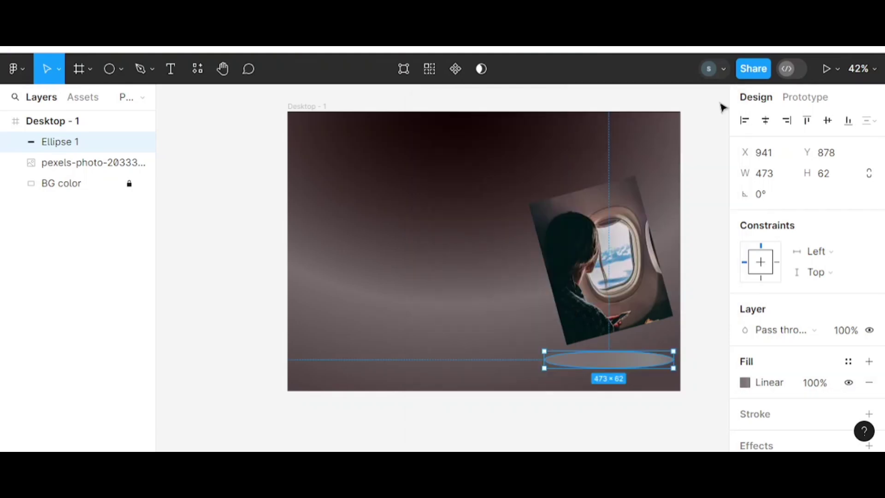
# Add a Layer blur to the ellipse and rotate the photo nearly upright to 1.79°.
pyautogui.moveTo(673, 368); pyautogui.dragTo(674, 365)
pyautogui.click(744, 382)
pyautogui.click(627, 383)
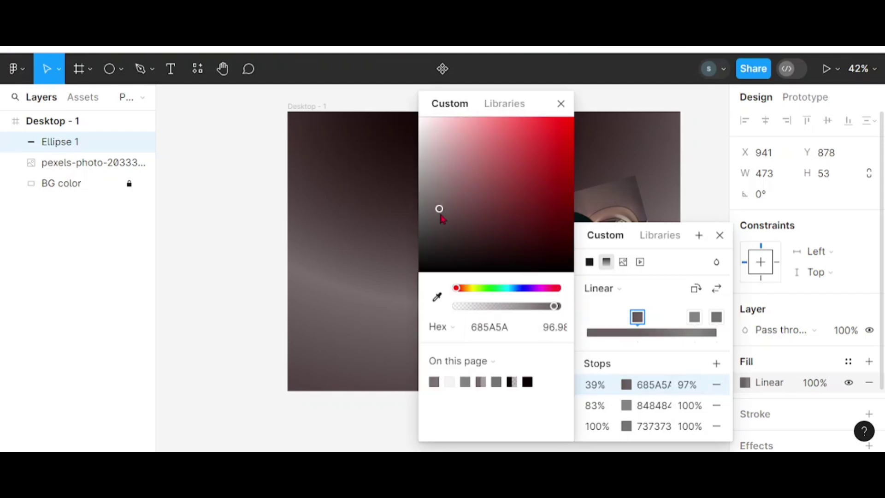
pyautogui.click(740, 380)
pyautogui.click(868, 445)
pyautogui.scroll(-2, 779, 382)
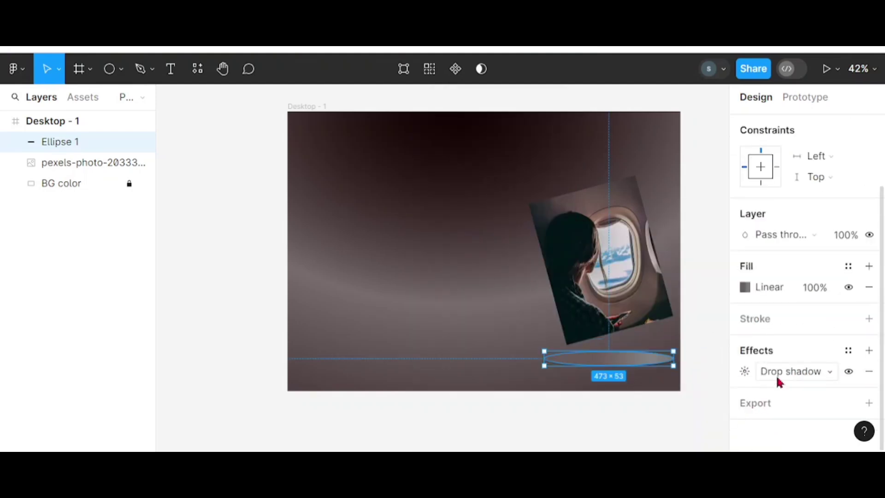
pyautogui.click(868, 350)
pyautogui.click(805, 393)
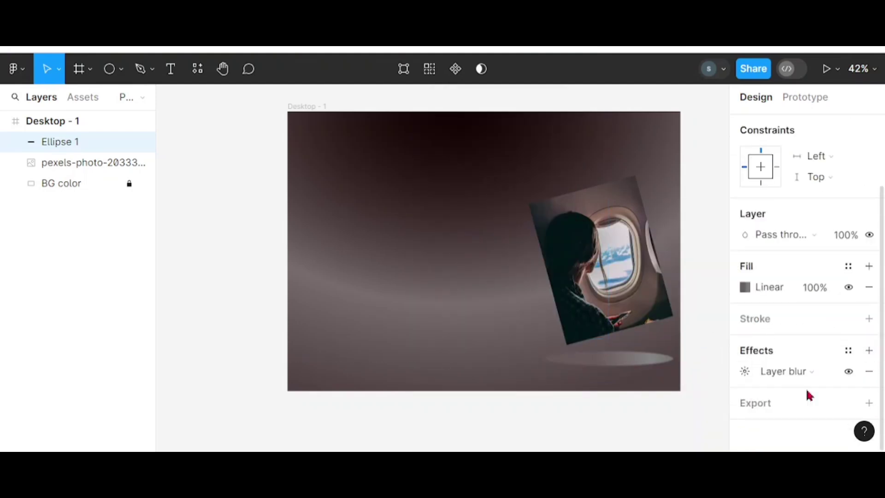
pyautogui.click(588, 344)
pyautogui.moveTo(634, 176); pyautogui.dragTo(654, 182)
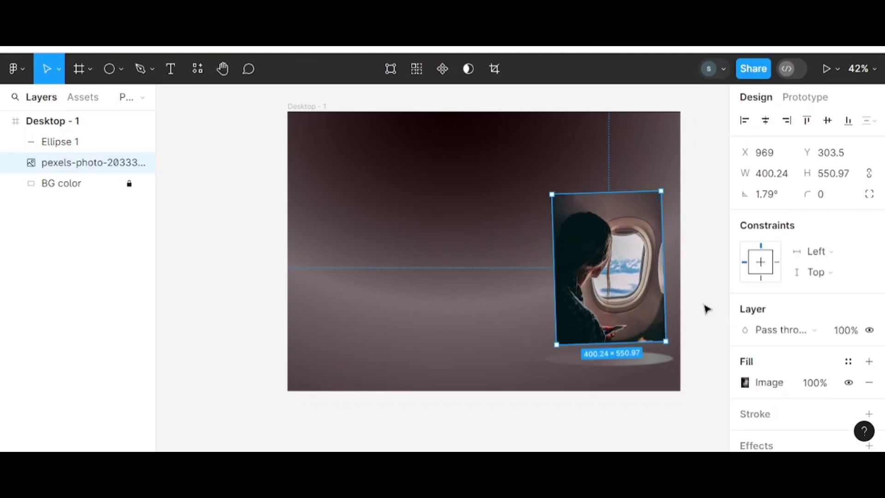
# Darken both radial stops of the BG color gradient to near-black (050505–060000).
pyautogui.click(705, 308)
pyautogui.click(106, 189)
pyautogui.moveTo(567, 257); pyautogui.dragTo(430, 262)
pyautogui.click(715, 316)
pyautogui.moveTo(434, 191); pyautogui.dragTo(563, 263)
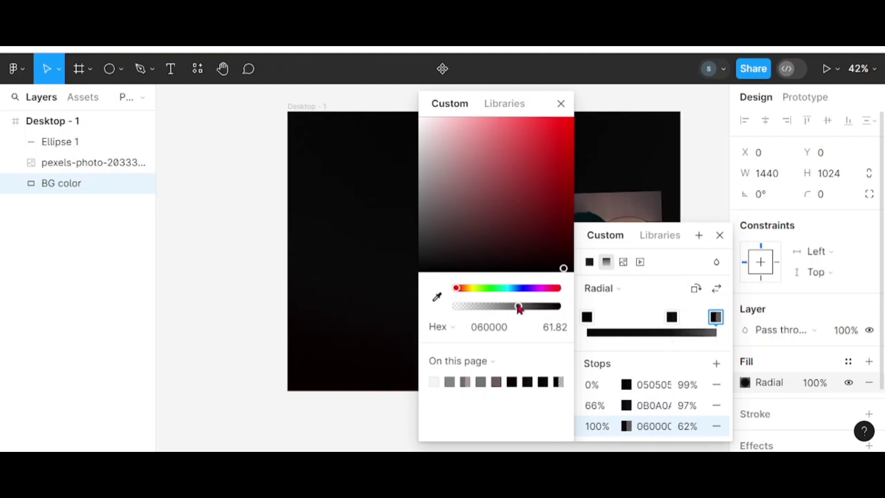
pyautogui.press('Escape')
# Enlarge the window photo to 542.74×978.96 so it fills the frame's right edge.
pyautogui.click(608, 277)
pyautogui.moveTo(664, 340)
pyautogui.mouseDown()
pyautogui.moveTo(672, 357)
pyautogui.moveTo(630, 361)
pyautogui.mouseUp()
pyautogui.click(695, 284)
pyautogui.click(629, 364)
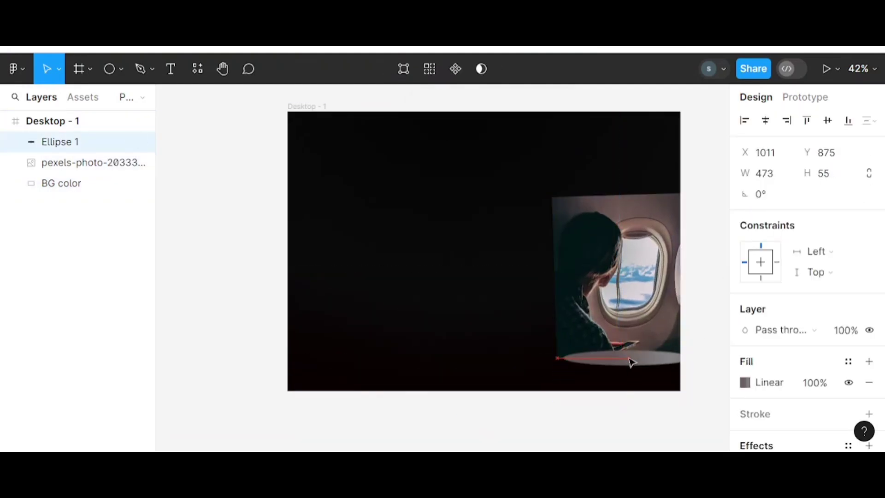
pyautogui.click(710, 388)
pyautogui.click(675, 203)
pyautogui.moveTo(680, 193); pyautogui.dragTo(683, 113)
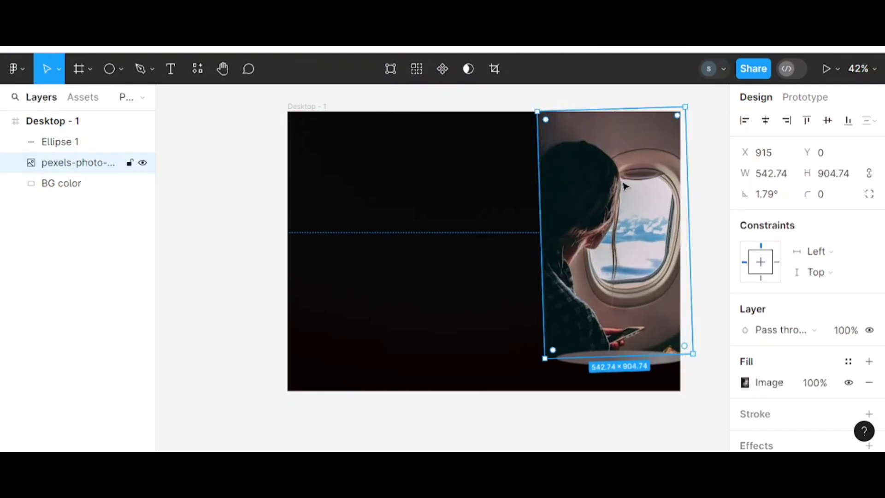
pyautogui.click(631, 382)
pyautogui.press('Escape')
pyautogui.click(635, 387)
pyautogui.click(691, 333)
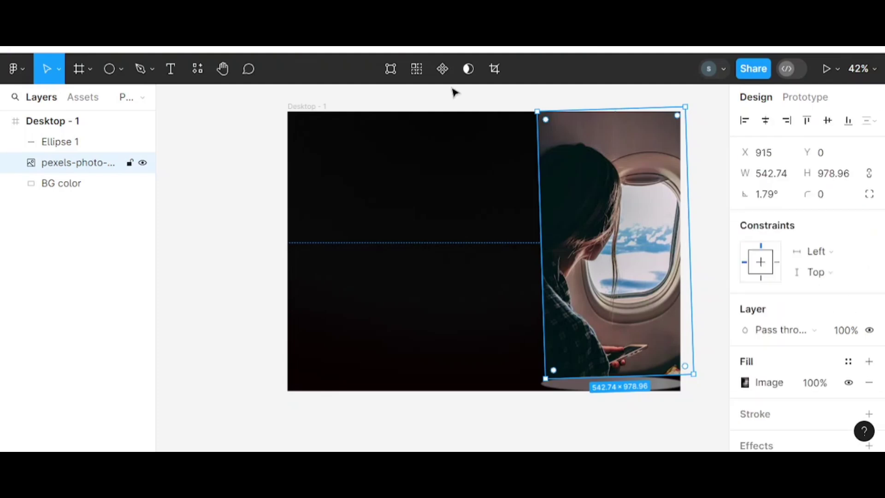
# Darken the photo's tone by lowering exposure and raising highlights and shadows.
pyautogui.click(493, 69)
pyautogui.moveTo(683, 297)
pyautogui.mouseDown()
pyautogui.moveTo(657, 299)
pyautogui.moveTo(677, 299)
pyautogui.moveTo(664, 298)
pyautogui.mouseUp()
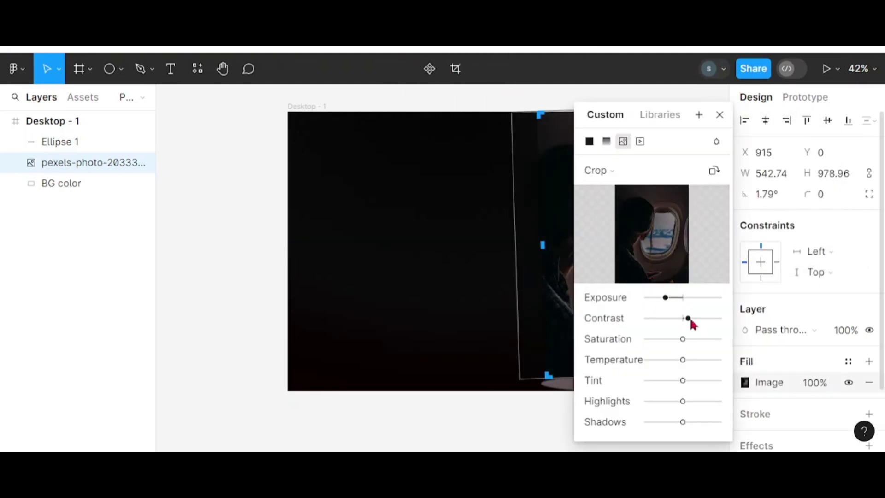
pyautogui.moveTo(682, 401)
pyautogui.mouseDown()
pyautogui.moveTo(712, 403)
pyautogui.moveTo(714, 423)
pyautogui.mouseUp()
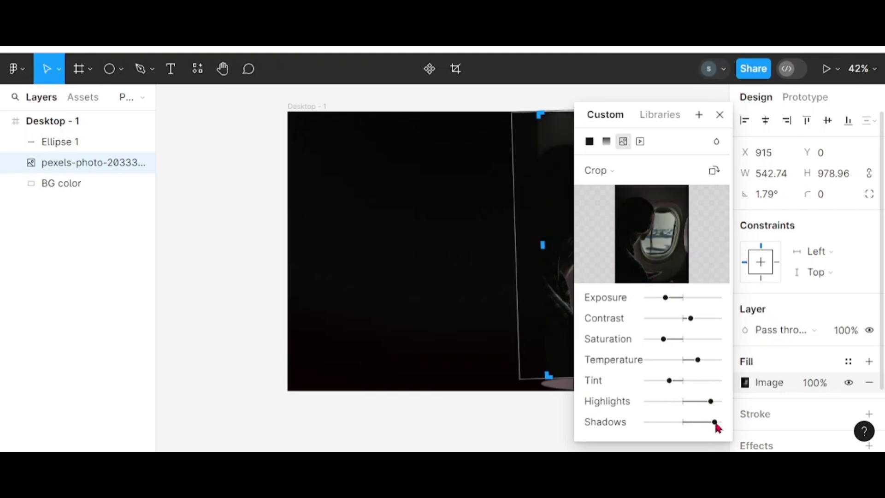
pyautogui.click(662, 390)
# Darken the shadow ellipse's gradient stop, then enlarge the photo and tilt it to 12.68°.
pyautogui.click(745, 382)
pyautogui.click(626, 384)
pyautogui.click(497, 380)
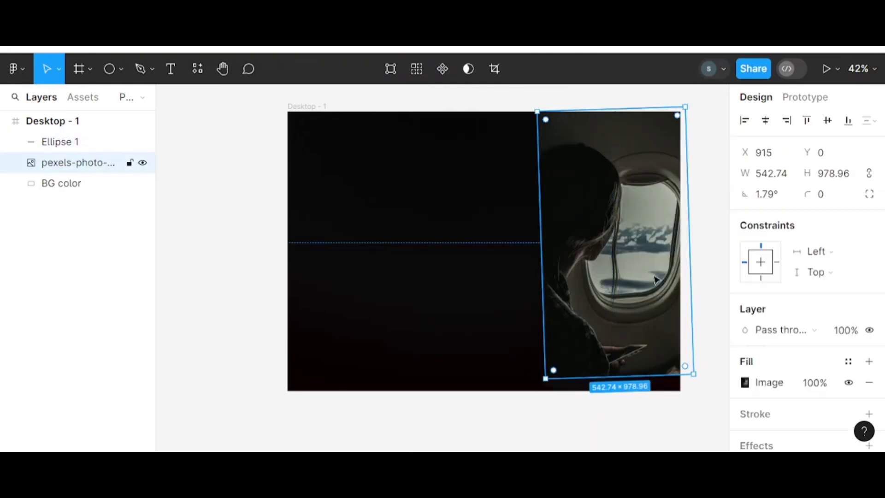
pyautogui.moveTo(685, 106); pyautogui.dragTo(680, 144)
pyautogui.moveTo(690, 369); pyautogui.dragTo(705, 355)
# Set the shadow ellipse's 83% gradient stop to 5A4747 and angle the ellipse.
pyautogui.click(633, 391)
pyautogui.click(745, 383)
pyautogui.click(599, 402)
pyautogui.press('Escape')
pyautogui.click(708, 402)
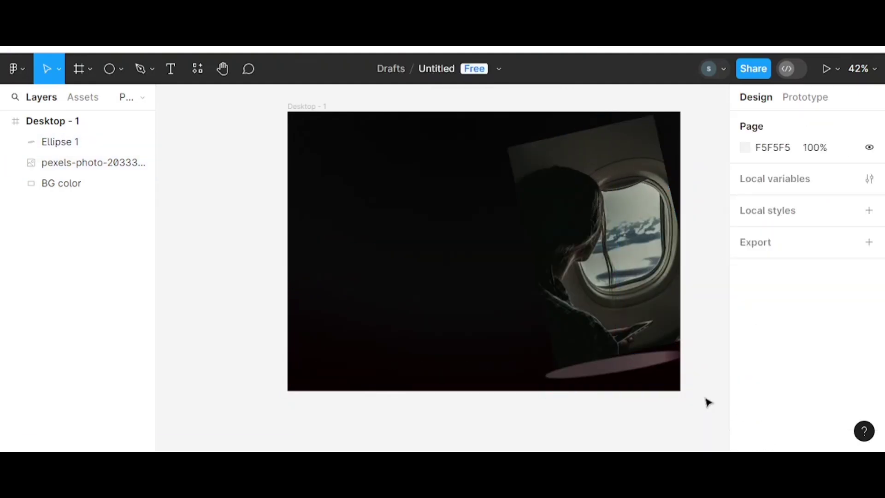
# Lock BG color and the photo, rename Ellipse 1 to 'shadow' and lock it.
pyautogui.click(129, 183)
pyautogui.click(129, 162)
pyautogui.rightClick(59, 141)
pyautogui.click(101, 228)
pyautogui.write('shadow')
pyautogui.press('Return')
pyautogui.click(130, 141)
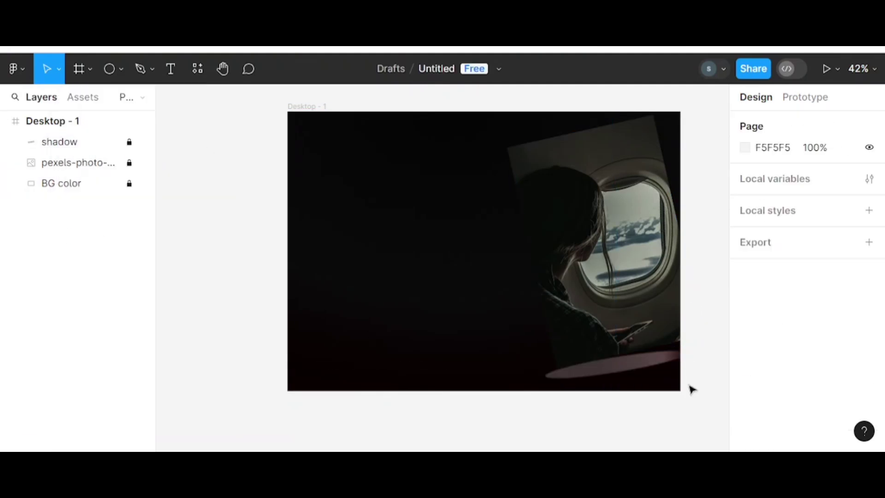
# Unlock the window photo and resize it slightly.
pyautogui.click(130, 163)
pyautogui.click(78, 162)
pyautogui.click(744, 382)
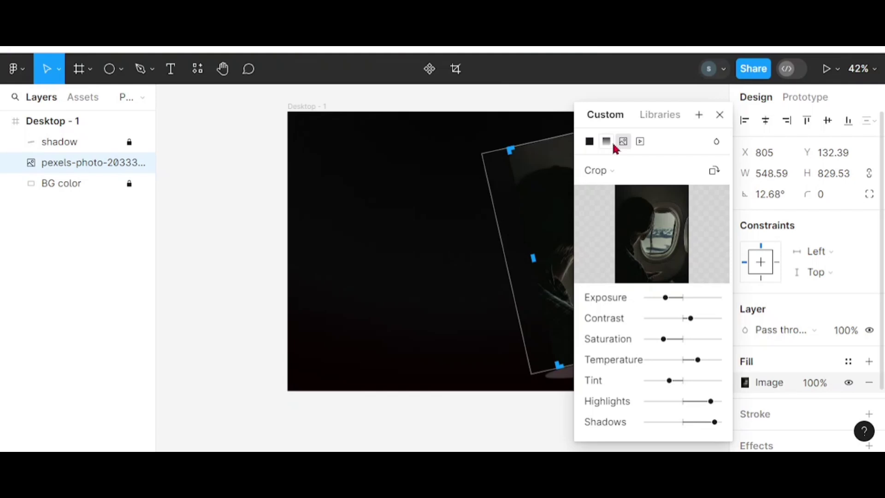
pyautogui.click(720, 115)
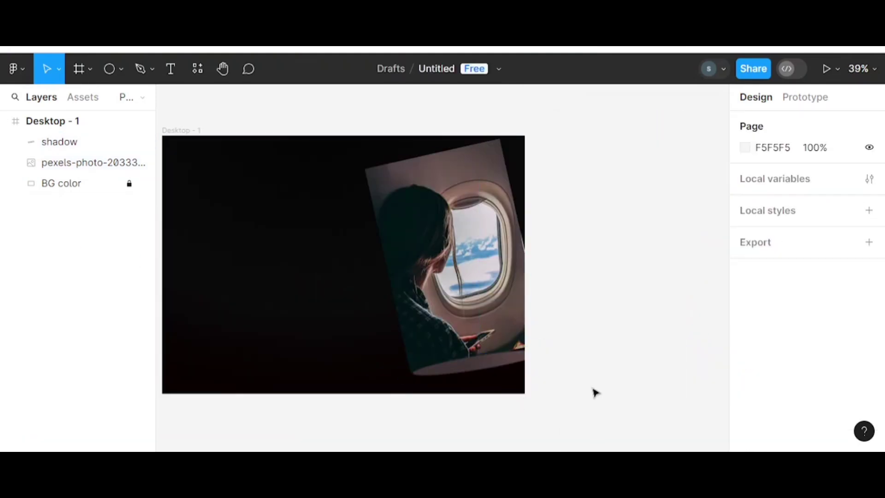
pyautogui.click(518, 232)
pyautogui.click(608, 191)
pyautogui.click(573, 335)
pyautogui.press('Escape')
# Widen and tilt the shadow to match the photo, then lock both layers.
pyautogui.click(501, 367)
pyautogui.moveTo(541, 365)
pyautogui.mouseDown()
pyautogui.moveTo(590, 324)
pyautogui.moveTo(476, 368)
pyautogui.mouseUp()
pyautogui.click(584, 376)
pyautogui.click(129, 142)
pyautogui.click(129, 162)
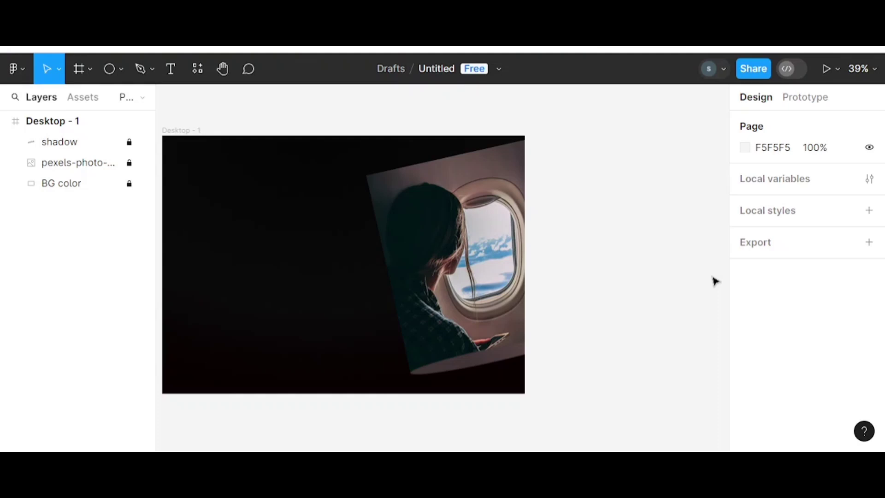
# Group the shadow and photo layers with Ctrl+G and name the group 'subject'.
pyautogui.click(69, 142)
pyautogui.keyDown('shift'); pyautogui.click(109, 162); pyautogui.keyUp('shift')
pyautogui.hotkey('ctrl', 'g')
pyautogui.rightClick(82, 145)
pyautogui.click(114, 240)
pyautogui.write('subject')
pyautogui.press('Return')
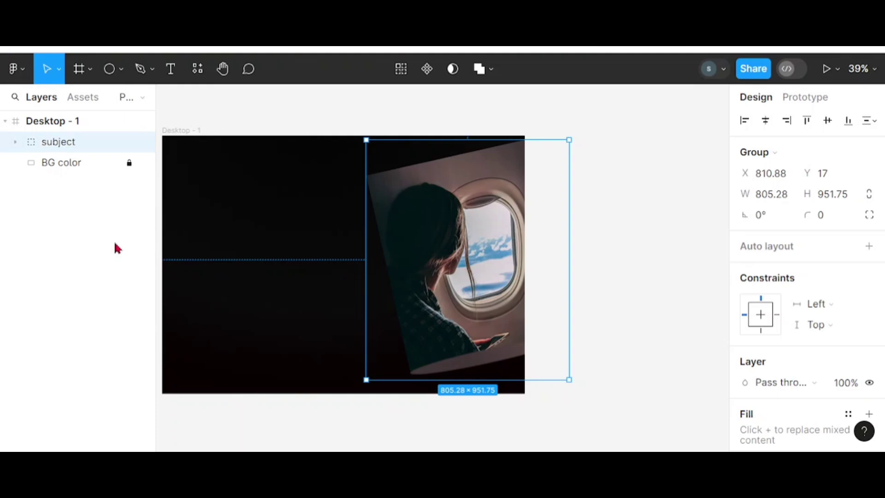
# Draw a circle over the woman's head with the Ellipse tool.
pyautogui.click(121, 69)
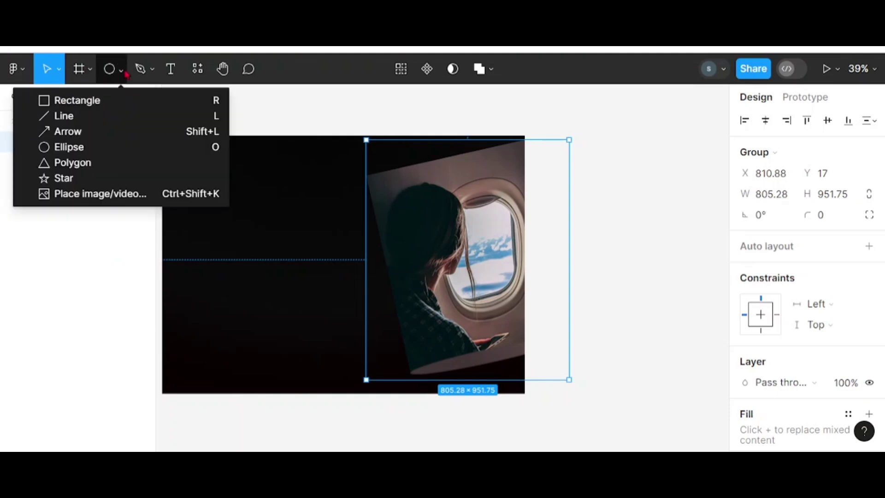
pyautogui.click(106, 144)
pyautogui.moveTo(380, 195); pyautogui.dragTo(461, 273)
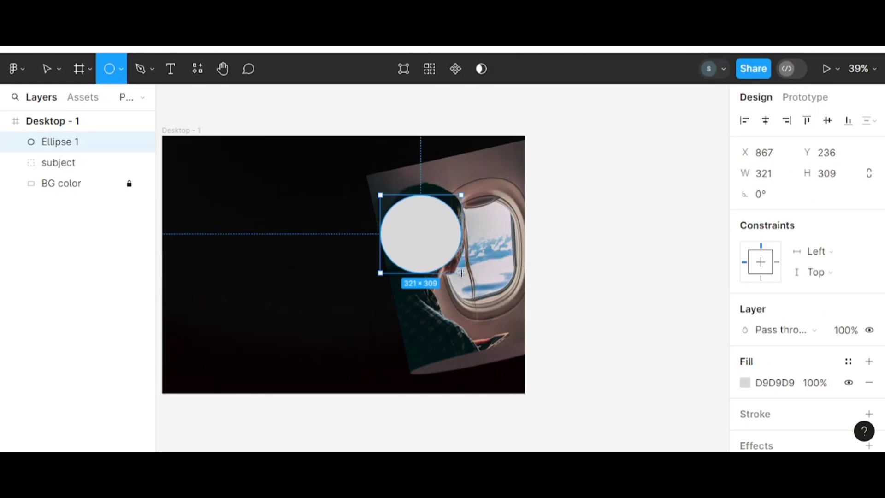
# Fill the circle with grey 828282 at 15% opacity.
pyautogui.click(745, 383)
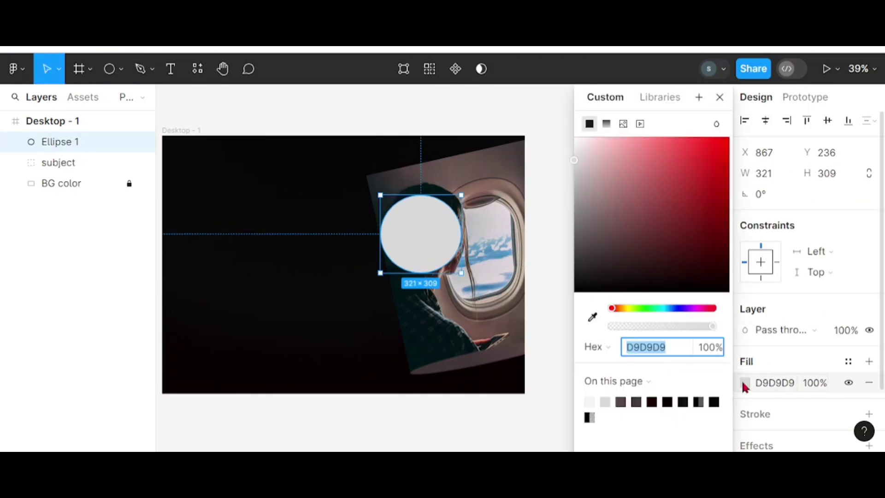
pyautogui.moveTo(575, 162); pyautogui.dragTo(574, 219)
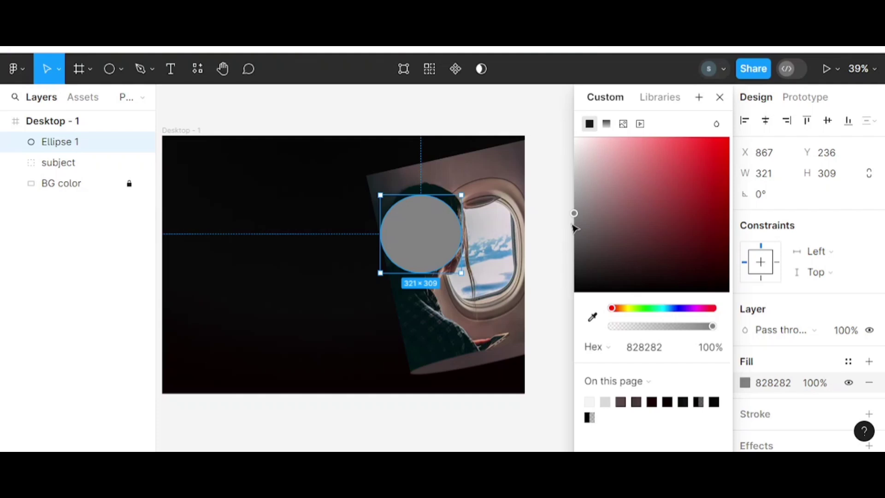
pyautogui.click(446, 233)
pyautogui.click(847, 361)
pyautogui.click(613, 294)
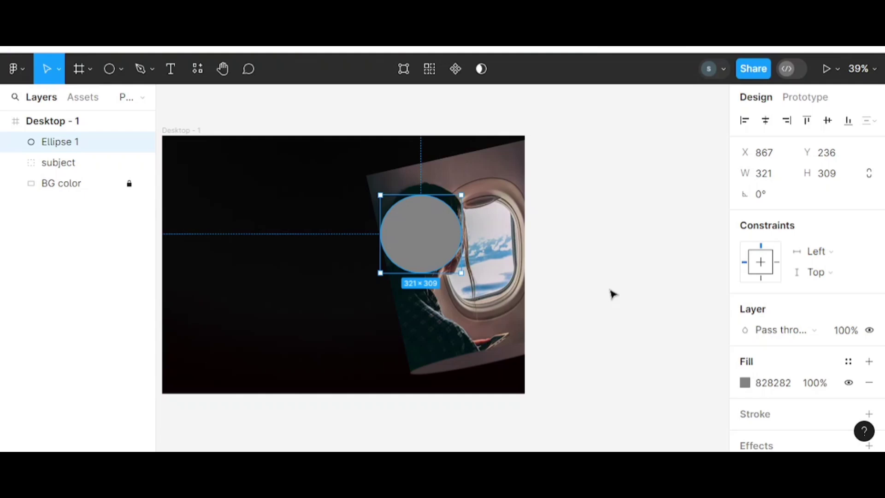
pyautogui.click(813, 382)
pyautogui.write('15')
pyautogui.press('Return')
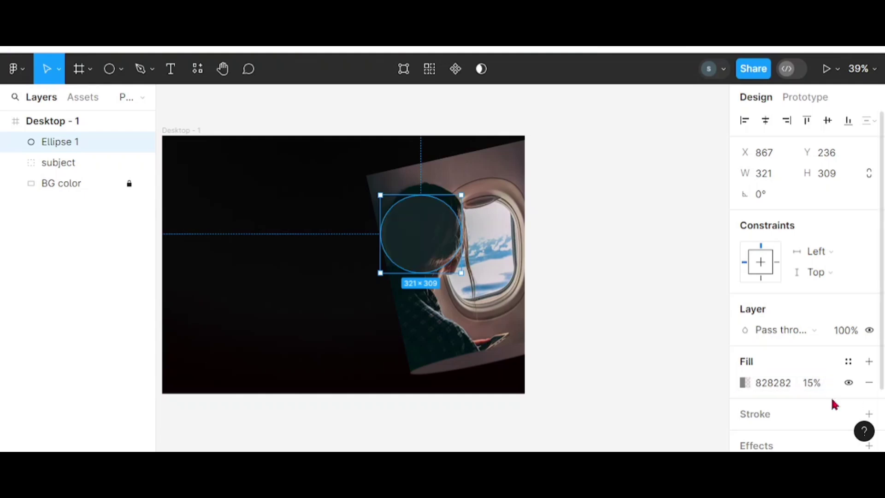
# Add a stronger Background blur to the circle and move it lower on the photo.
pyautogui.scroll(-3, 834, 404)
pyautogui.click(868, 371)
pyautogui.click(829, 392)
pyautogui.click(841, 423)
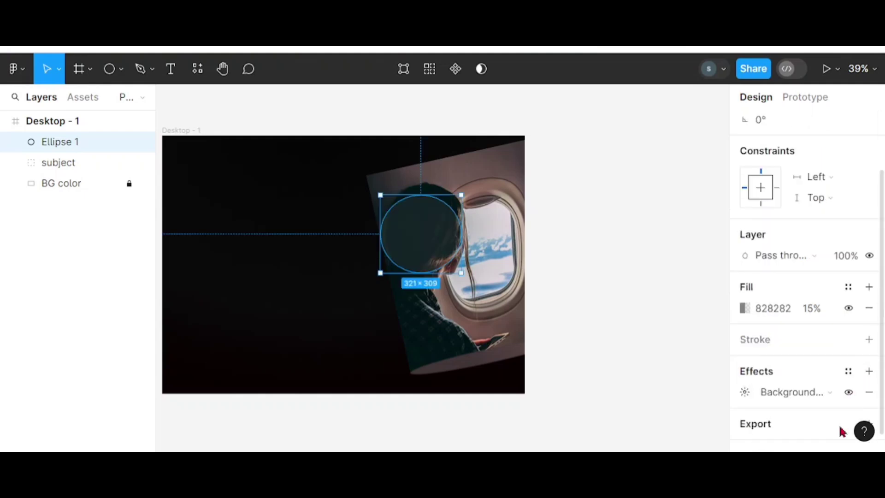
pyautogui.scroll(-1, 829, 429)
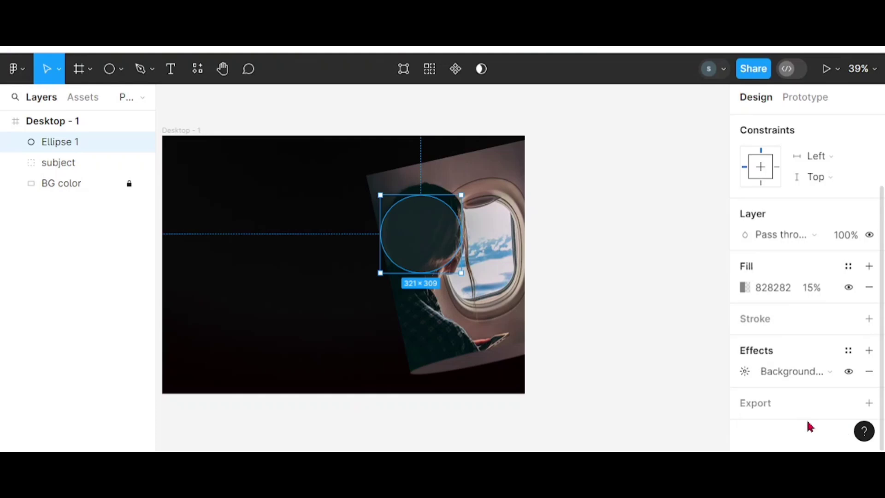
pyautogui.click(745, 371)
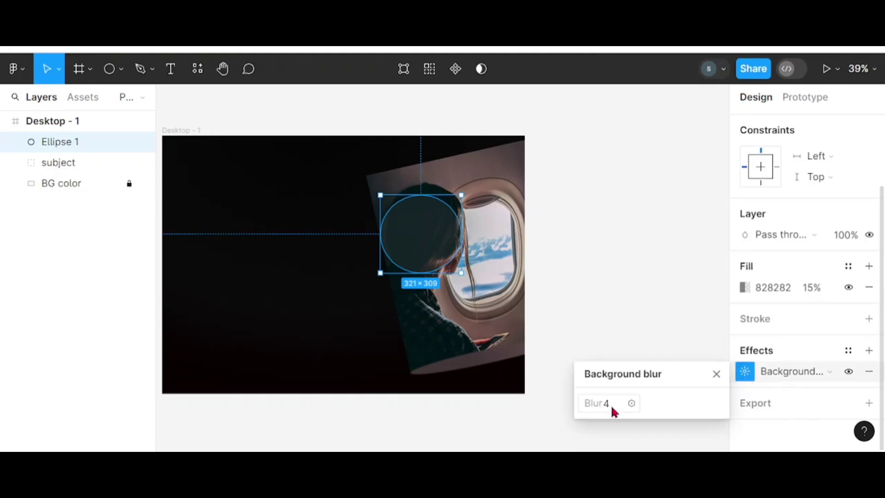
pyautogui.click(631, 403)
pyautogui.moveTo(628, 373)
pyautogui.mouseDown()
pyautogui.moveTo(683, 374)
pyautogui.moveTo(636, 373)
pyautogui.mouseUp()
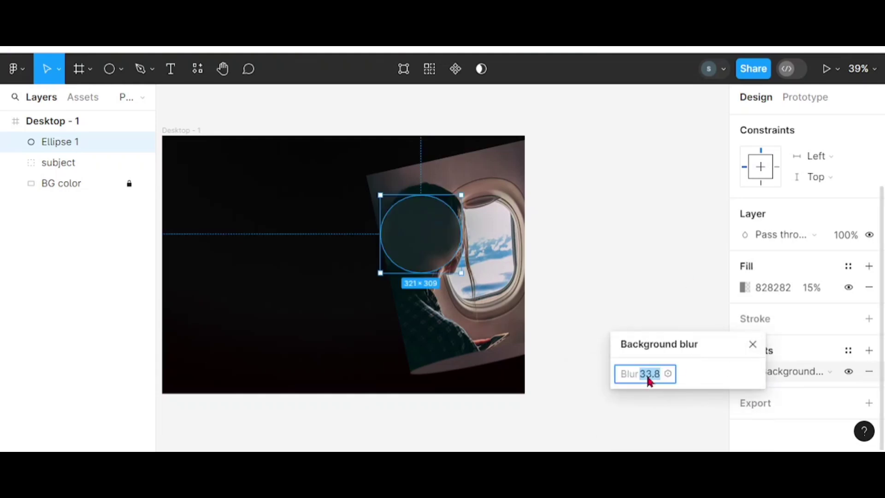
pyautogui.click(420, 228)
pyautogui.moveTo(435, 231); pyautogui.dragTo(438, 298)
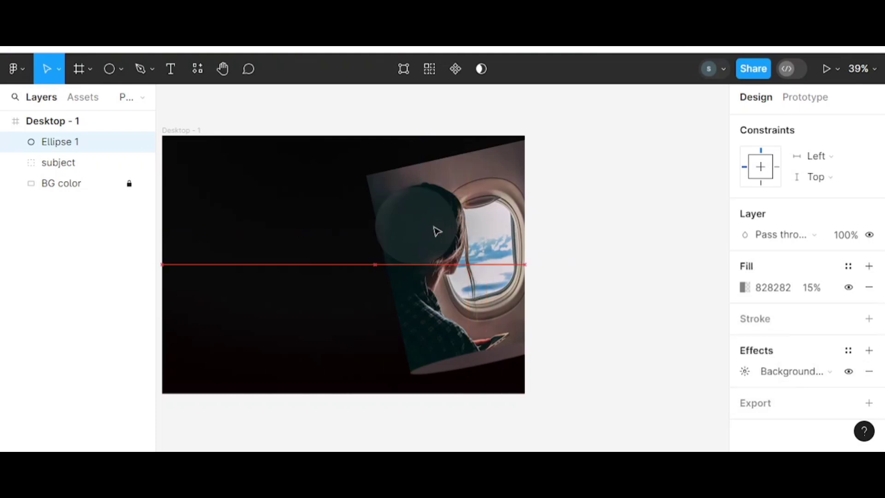
# Give the circle a 3px Outside stroke.
pyautogui.click(868, 318)
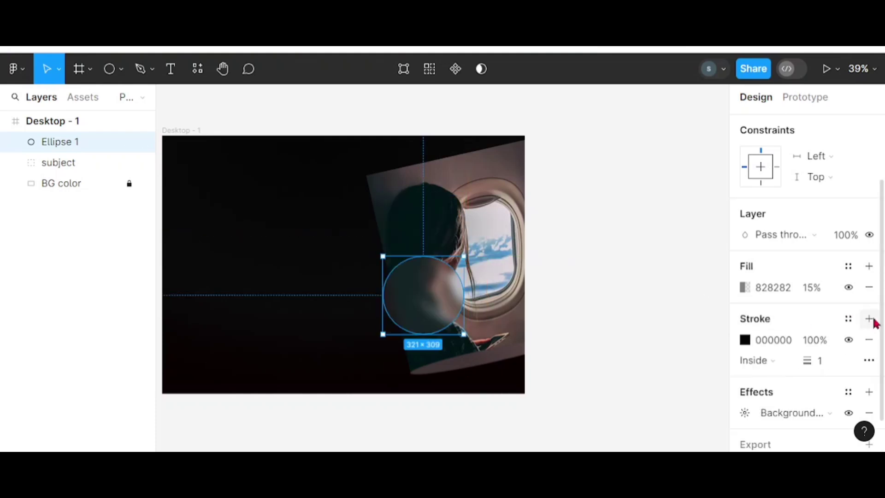
pyautogui.click(757, 359)
pyautogui.click(792, 380)
pyautogui.write('3')
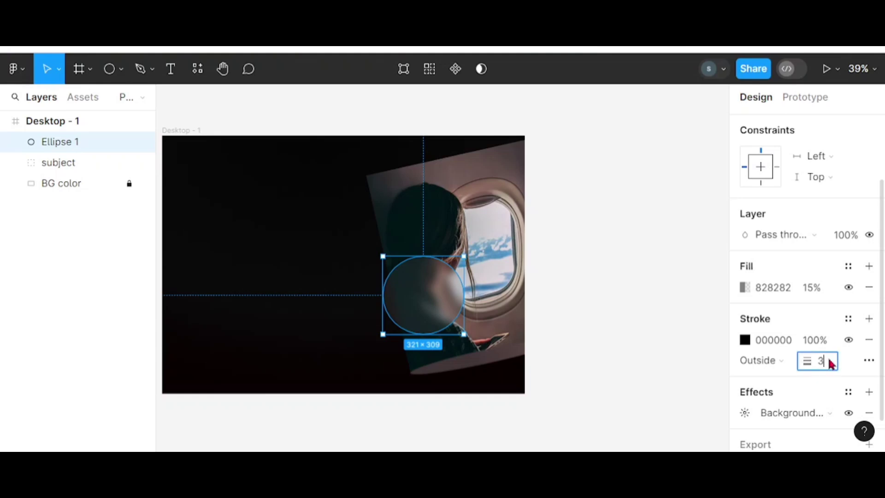
# Fill the circle with a radial gradient from 000000 to 060000 at 62%, centre repositioned.
pyautogui.click(745, 287)
pyautogui.click(606, 123)
pyautogui.click(608, 149)
pyautogui.click(615, 170)
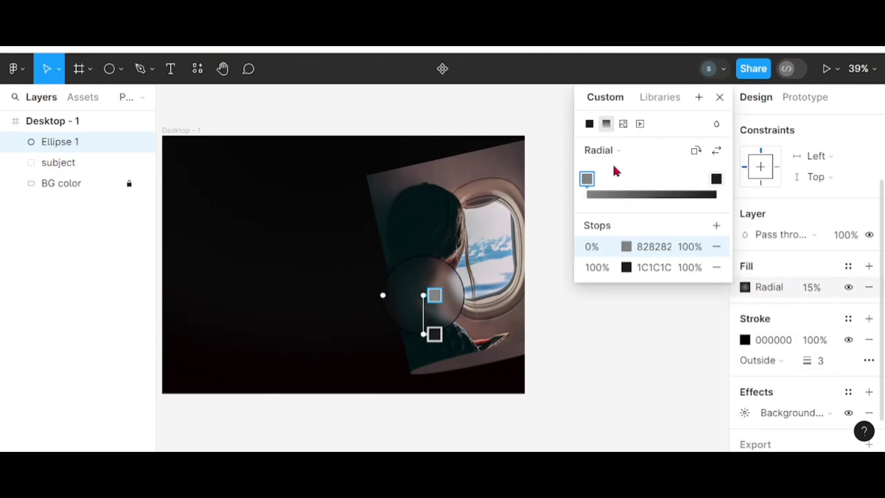
pyautogui.click(626, 246)
pyautogui.click(449, 397)
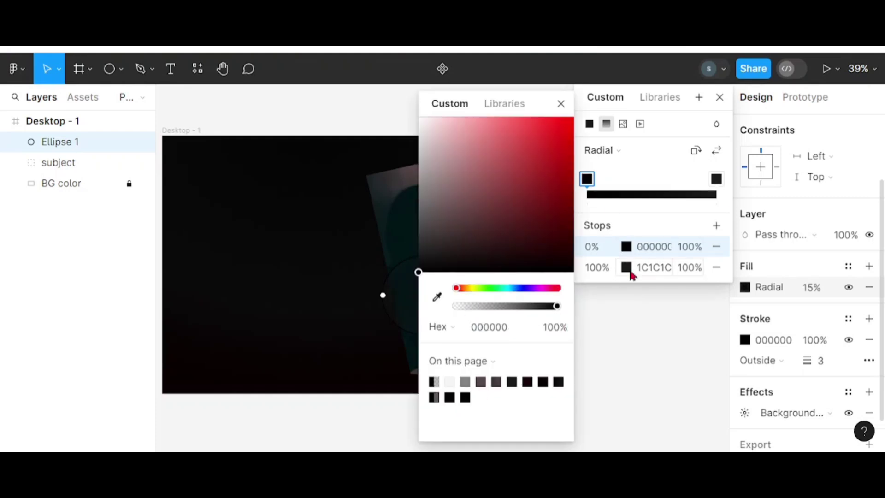
pyautogui.click(631, 273)
pyautogui.click(436, 397)
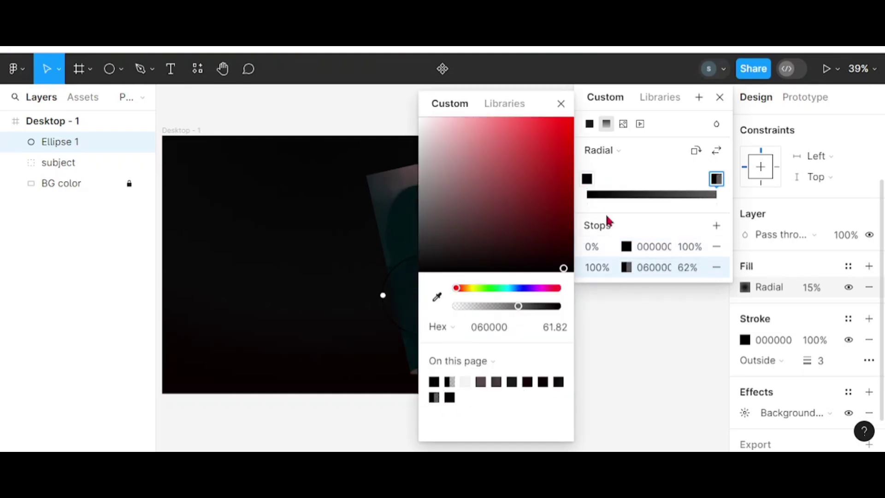
pyautogui.click(561, 103)
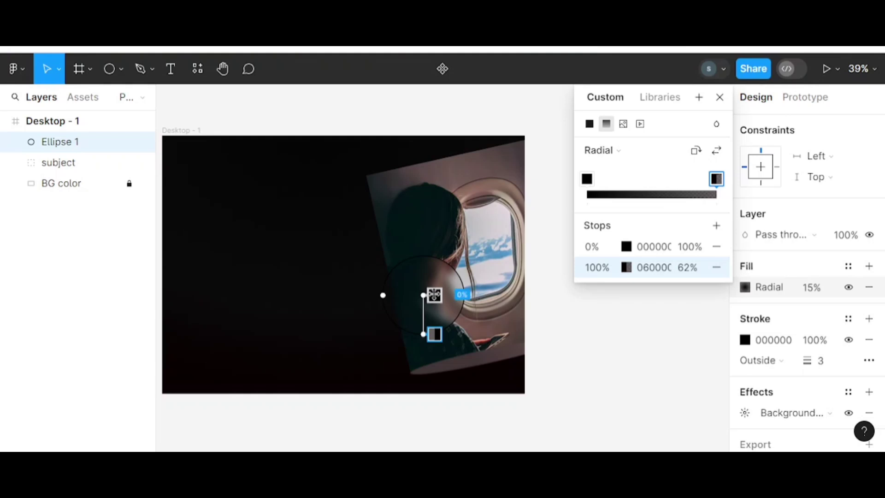
pyautogui.click(434, 295)
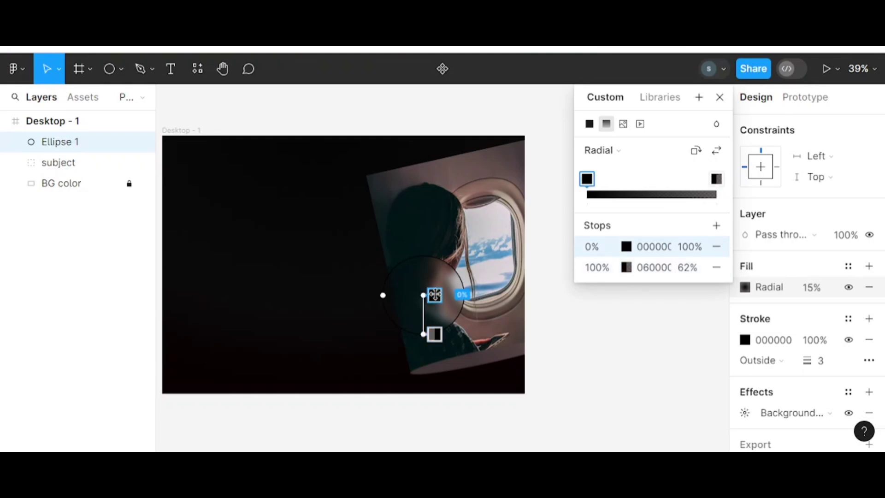
pyautogui.moveTo(434, 295)
pyautogui.mouseDown()
pyautogui.moveTo(432, 331)
pyautogui.moveTo(368, 242)
pyautogui.moveTo(423, 393)
pyautogui.mouseUp()
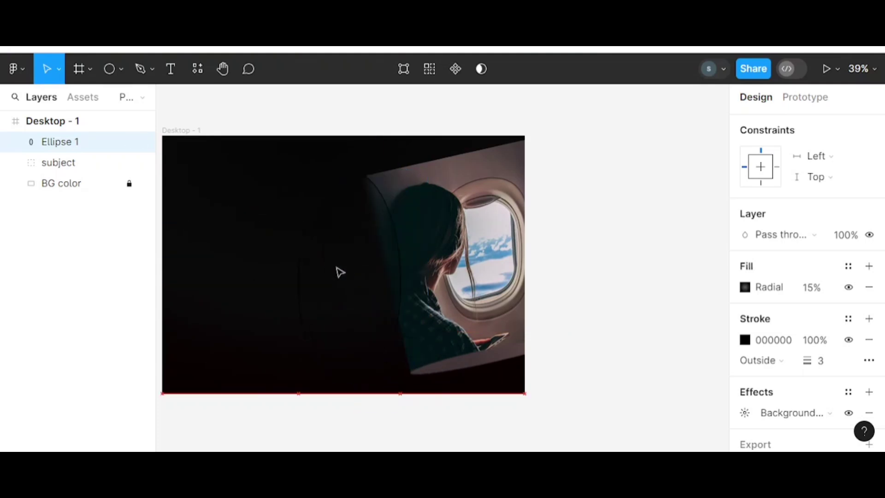
pyautogui.press('Escape')
# Move the oval toward the centre, shorten it to 508 high, and make its outer stop reddish brown.
pyautogui.moveTo(529, 258); pyautogui.dragTo(375, 280)
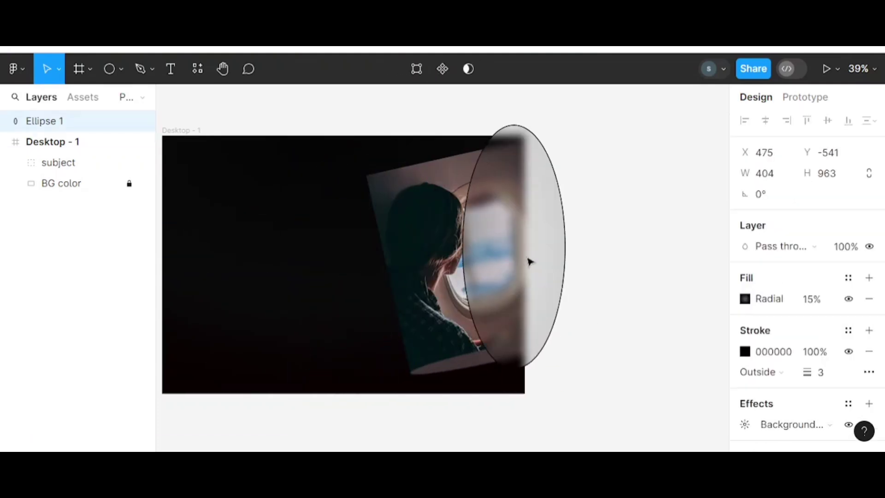
pyautogui.click(587, 270)
pyautogui.click(362, 175)
pyautogui.moveTo(361, 175); pyautogui.dragTo(409, 368)
pyautogui.click(570, 335)
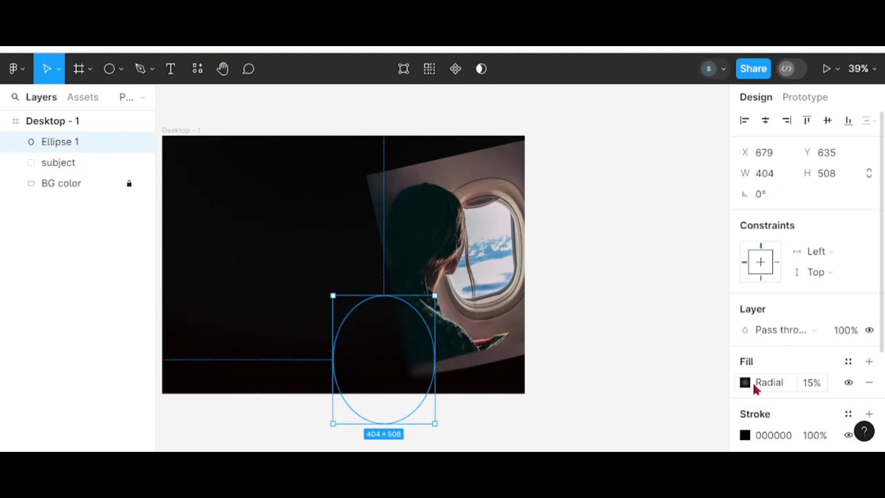
pyautogui.click(745, 382)
pyautogui.click(496, 381)
pyautogui.click(428, 432)
pyautogui.click(641, 363)
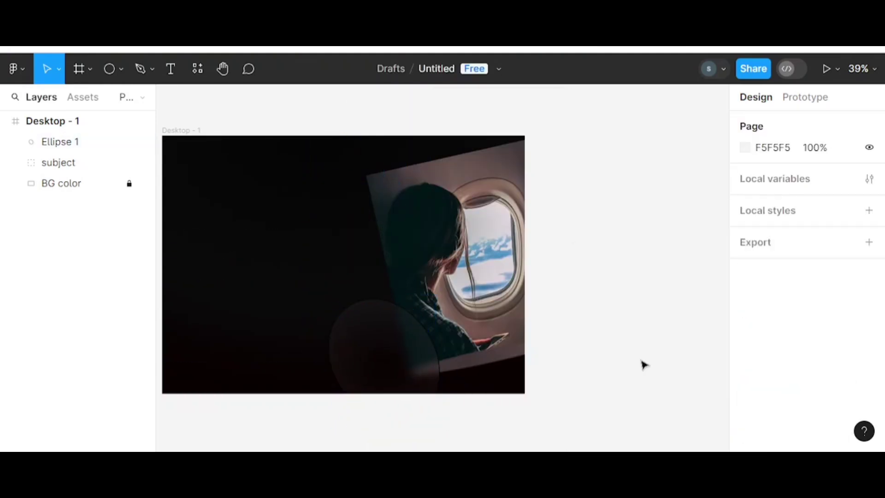
# Rotate and stretch the glowing oval along the photo's top, then add a Travel Agency text layer.
pyautogui.click(415, 368)
pyautogui.moveTo(414, 360); pyautogui.dragTo(393, 346)
pyautogui.click(832, 319)
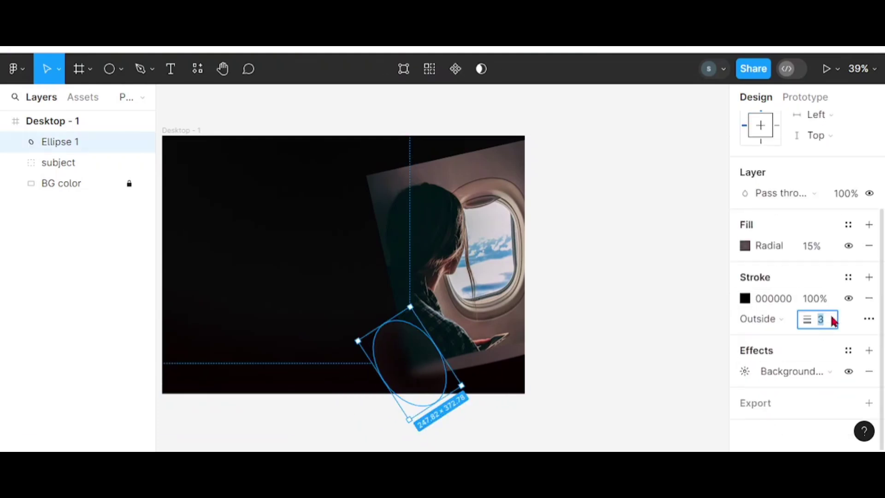
pyautogui.click(661, 347)
pyautogui.moveTo(433, 397)
pyautogui.mouseDown()
pyautogui.moveTo(394, 196)
pyautogui.moveTo(367, 182)
pyautogui.moveTo(532, 123)
pyautogui.mouseUp()
pyautogui.click(579, 253)
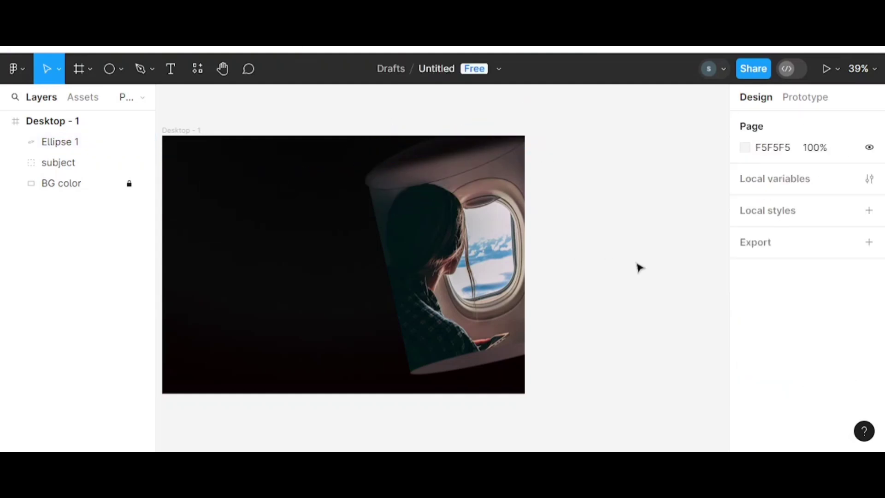
pyautogui.click(170, 70)
pyautogui.click(210, 214)
pyautogui.write('Travel Agency')
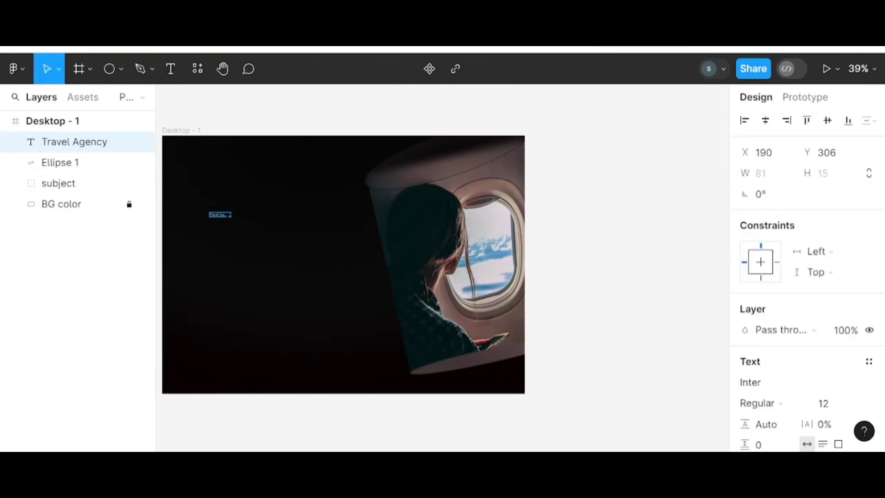
# Try Semi Bold Italic and other italic weights at size 48 for the Travel Agency title.
pyautogui.click(757, 403)
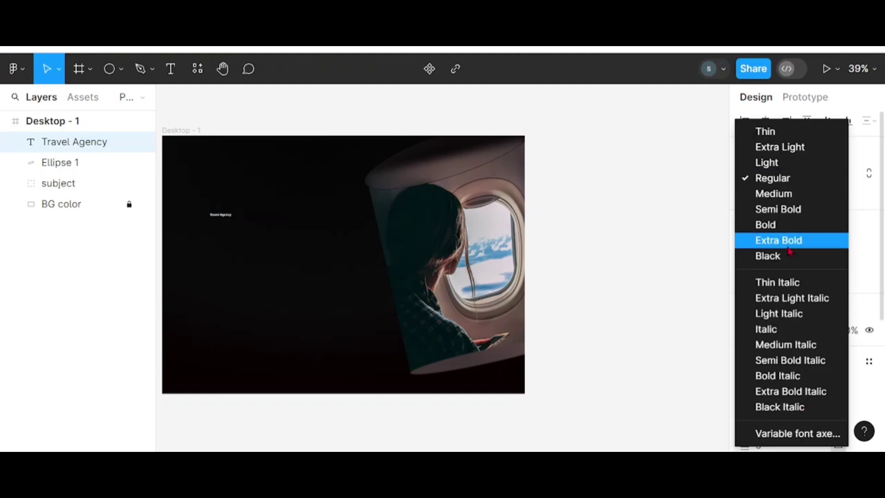
pyautogui.click(787, 360)
pyautogui.click(841, 403)
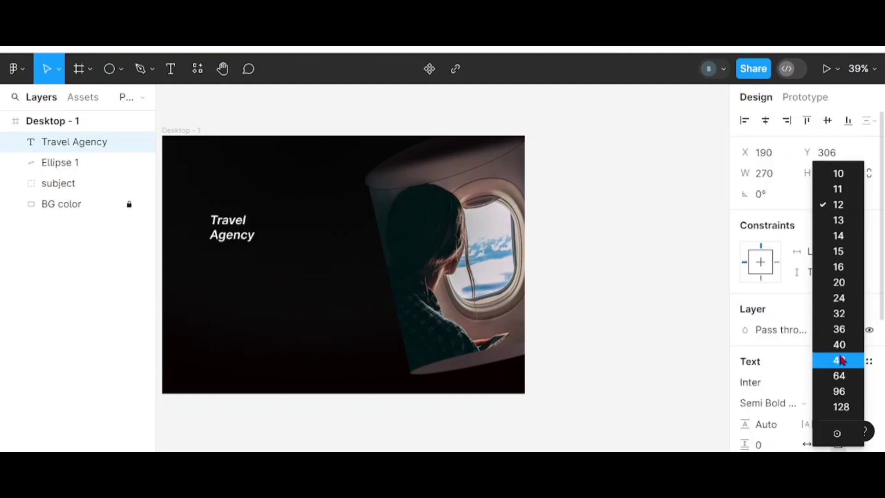
pyautogui.click(839, 360)
pyautogui.click(767, 403)
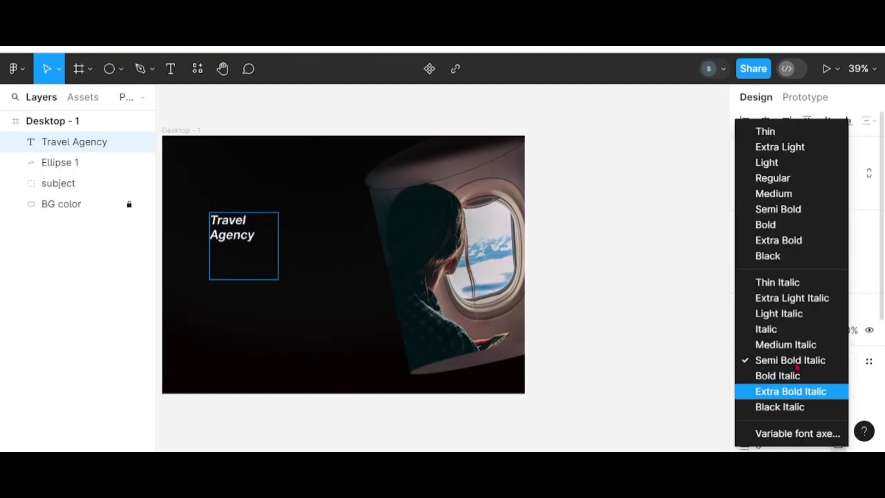
pyautogui.click(779, 314)
pyautogui.click(755, 401)
pyautogui.click(765, 329)
pyautogui.scroll(-5, 774, 277)
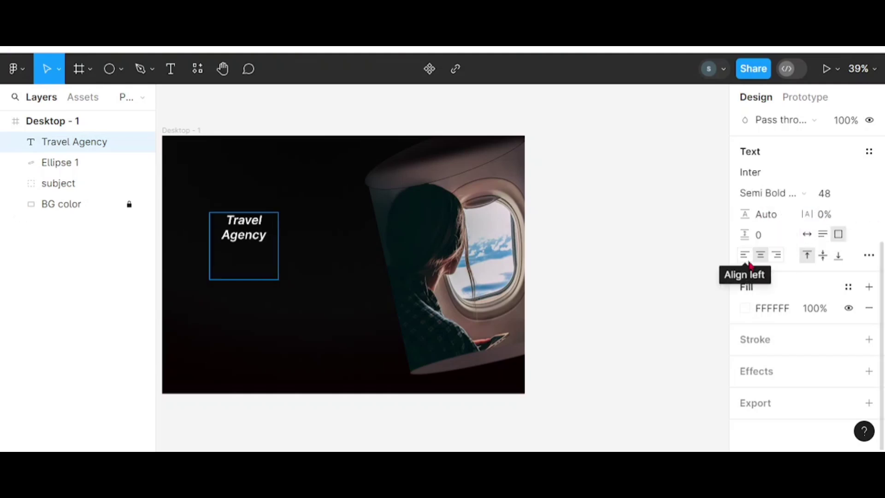
# Centre-align the title and make it Extra Bold at size 64.
pyautogui.click(822, 254)
pyautogui.click(767, 193)
pyautogui.click(783, 217)
pyautogui.click(799, 193)
pyautogui.click(779, 222)
pyautogui.click(829, 193)
pyautogui.click(838, 304)
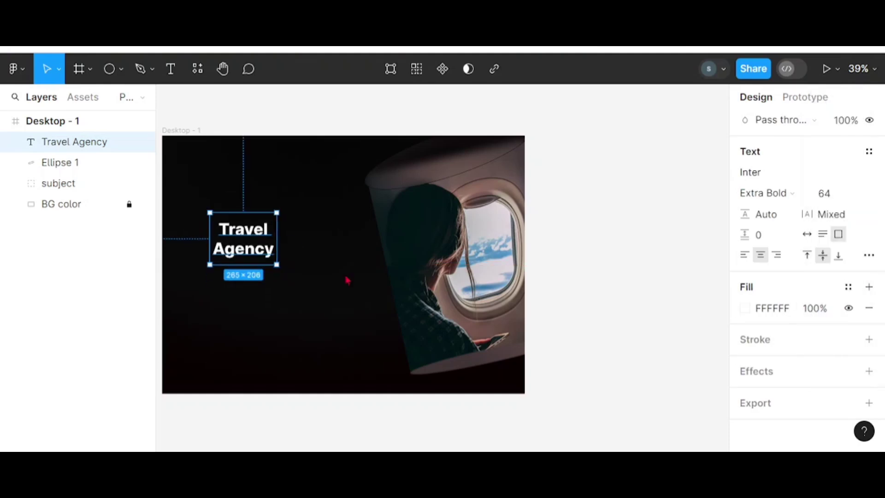
# Move the title to the frame's top-left, keeping it untilted.
pyautogui.moveTo(243, 238); pyautogui.dragTo(221, 188)
pyautogui.moveTo(253, 215)
pyautogui.mouseDown()
pyautogui.moveTo(244, 174)
pyautogui.moveTo(300, 212)
pyautogui.moveTo(276, 203)
pyautogui.mouseUp()
pyautogui.click(601, 229)
pyautogui.click(240, 184)
pyautogui.scroll(-5, 792, 322)
pyautogui.click(868, 256)
# Make the title all uppercase after undoing a one-line, right-aligned change.
pyautogui.click(682, 231)
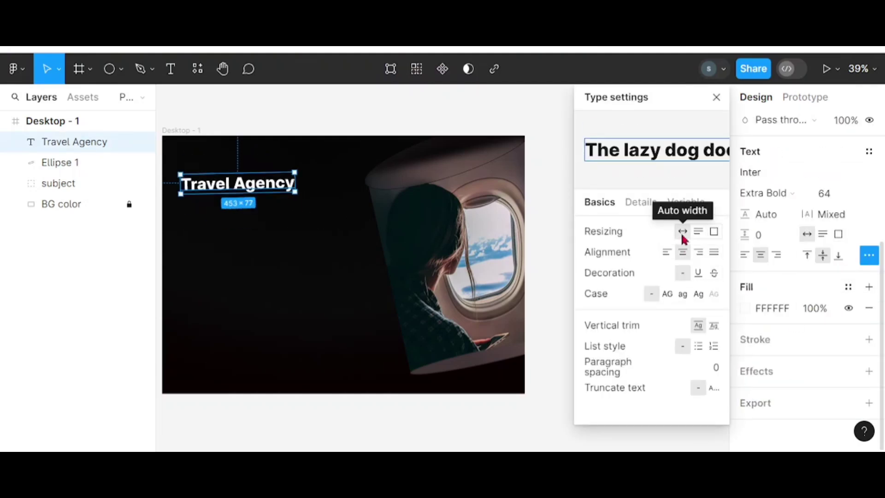
pyautogui.click(699, 251)
pyautogui.hotkey('ctrl', 'z')
pyautogui.hotkey('ctrl', 'z')
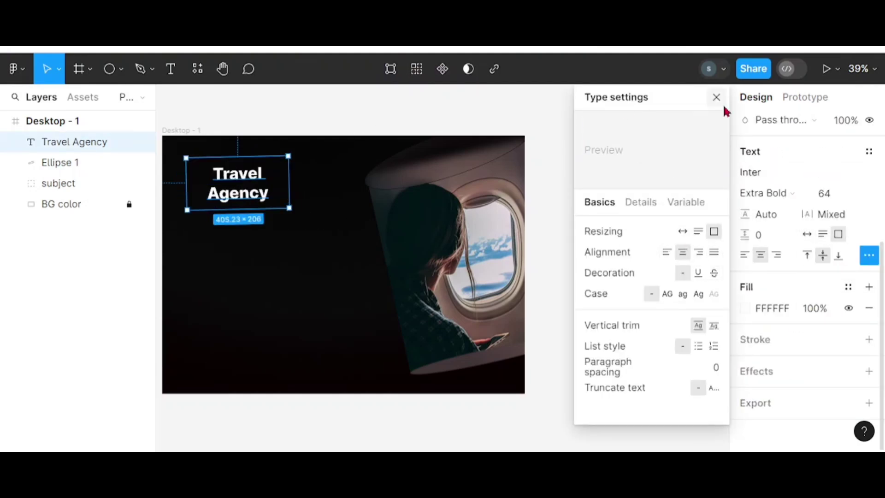
pyautogui.click(667, 293)
pyautogui.moveTo(302, 203); pyautogui.dragTo(300, 222)
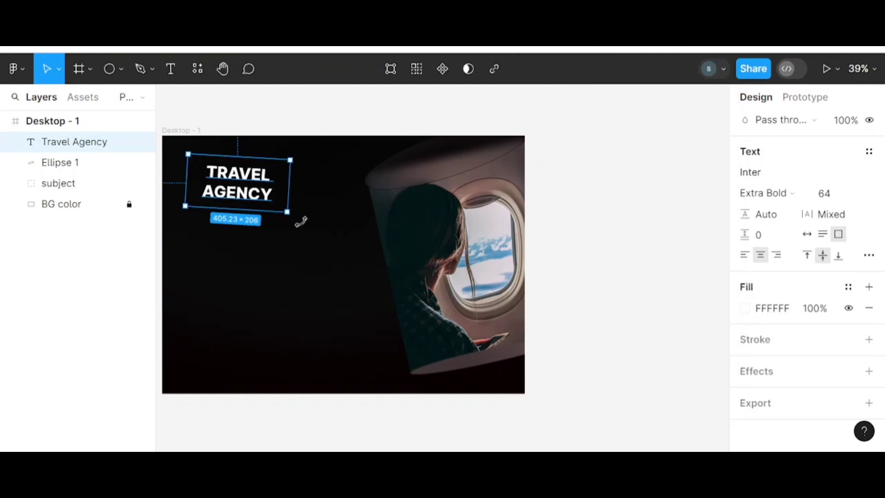
pyautogui.click(303, 218)
# Try a Black Italic weight, then a Baloo font, on the title.
pyautogui.click(237, 184)
pyautogui.click(766, 394)
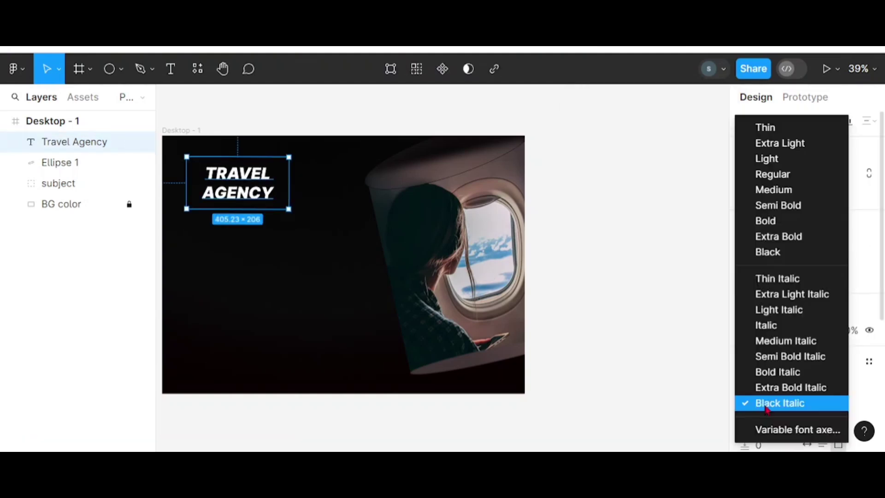
pyautogui.click(799, 426)
pyautogui.click(623, 220)
pyautogui.press('Escape')
pyautogui.click(750, 382)
pyautogui.write('ba')
pyautogui.click(661, 367)
# Set the title font to Bevan and shift it slightly right.
pyautogui.click(766, 381)
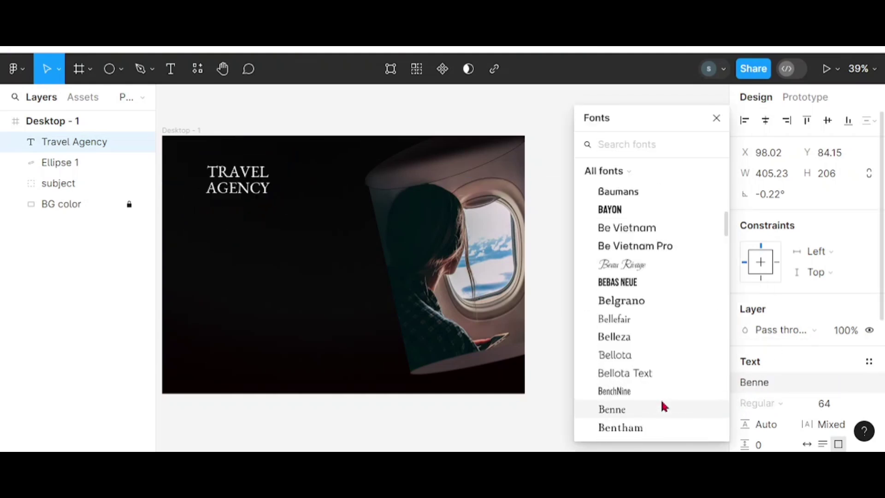
pyautogui.scroll(-5, 632, 287)
pyautogui.click(615, 270)
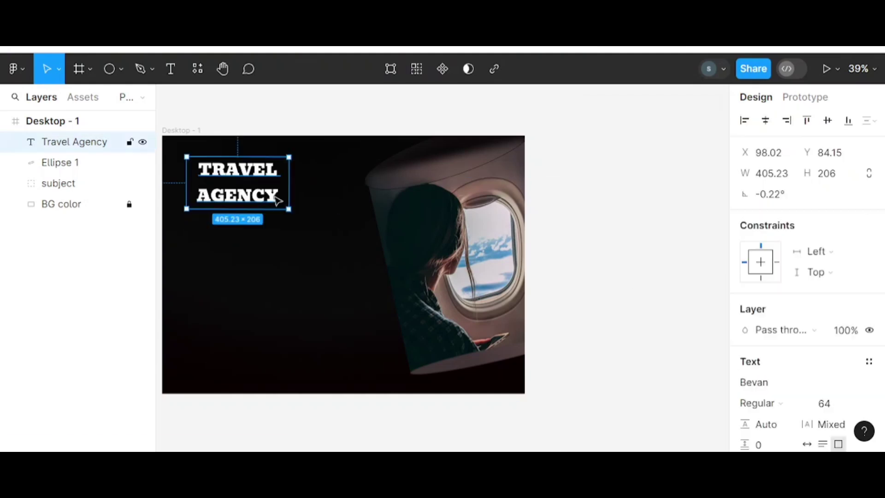
pyautogui.moveTo(277, 200); pyautogui.dragTo(306, 200)
pyautogui.click(375, 235)
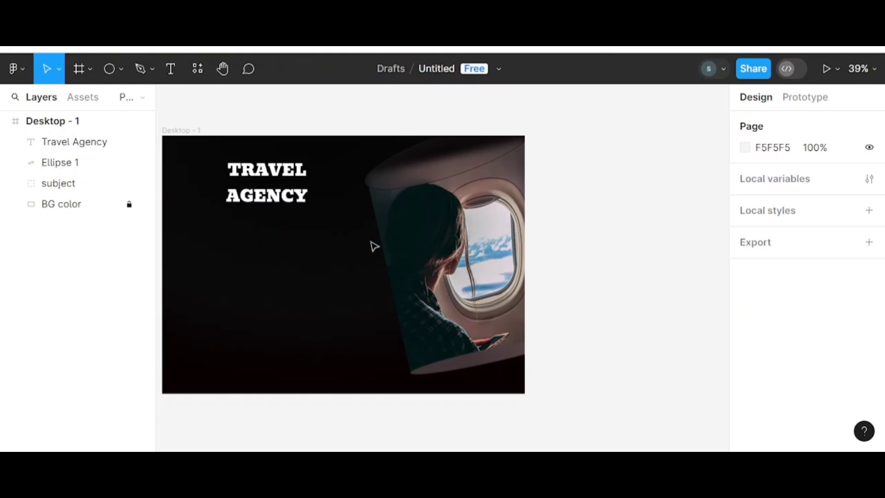
# Draw a tall grey strip along the frame's left edge and move the title down-right.
pyautogui.click(114, 77)
pyautogui.click(79, 99)
pyautogui.moveTo(162, 135); pyautogui.dragTo(203, 392)
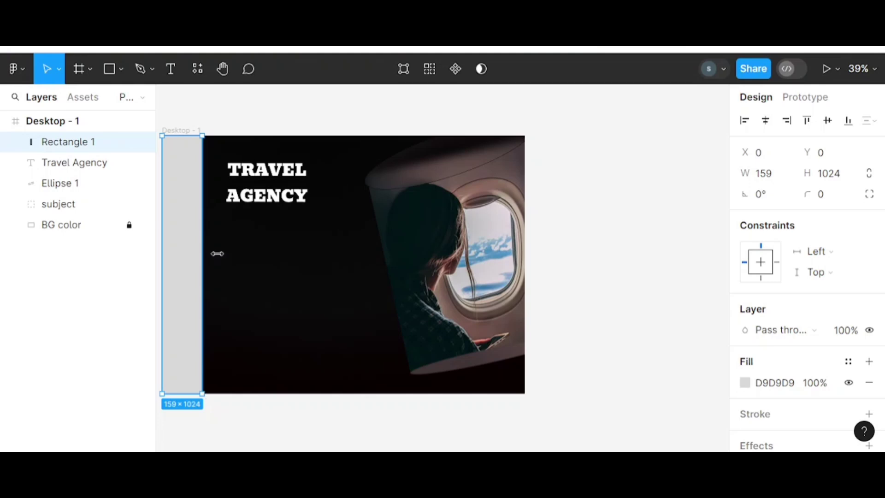
pyautogui.moveTo(267, 194); pyautogui.dragTo(296, 236)
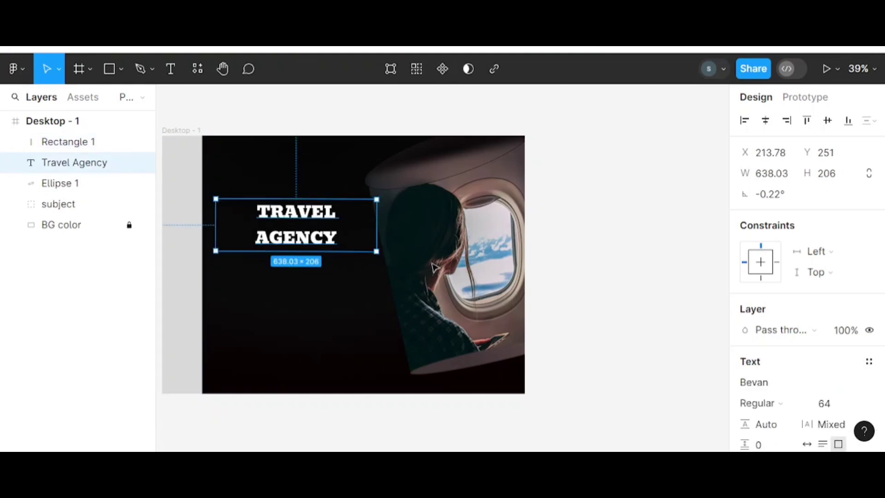
# Paste the airplane photo onto the frame and resize it over the upper area.
pyautogui.hotkey('ctrl', 'v')
pyautogui.moveTo(269, 355); pyautogui.dragTo(320, 250)
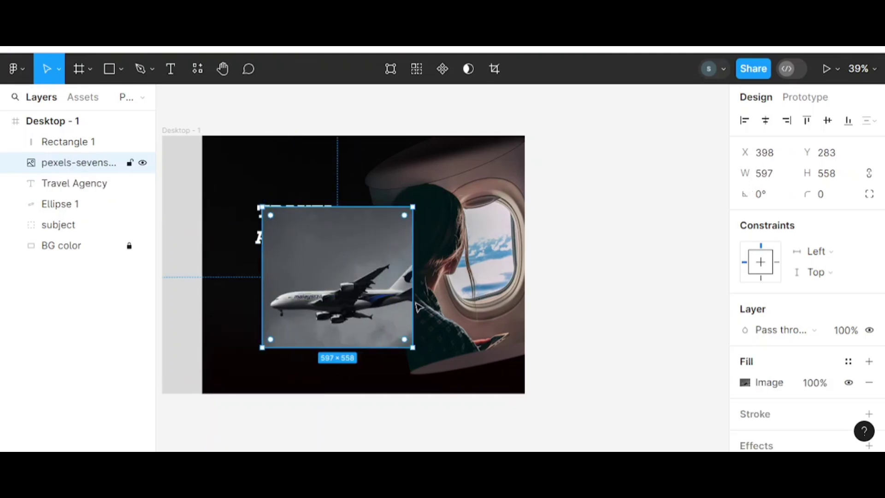
pyautogui.moveTo(410, 277); pyautogui.dragTo(449, 277)
pyautogui.moveTo(337, 346); pyautogui.dragTo(336, 305)
pyautogui.moveTo(363, 218); pyautogui.dragTo(363, 209)
pyautogui.click(779, 329)
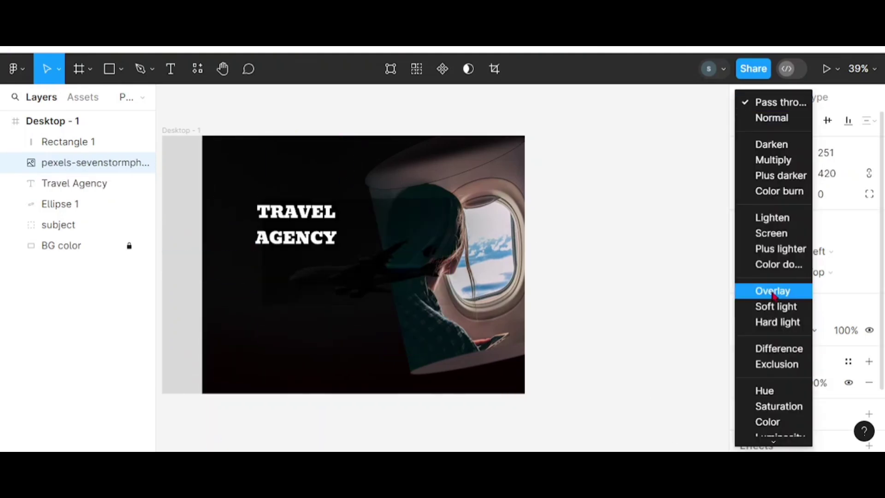
pyautogui.moveTo(394, 285)
pyautogui.mouseDown()
pyautogui.moveTo(361, 179)
pyautogui.moveTo(360, 277)
pyautogui.mouseUp()
# Blend the airplane photo with Difference, widen it leftward, and narrow the grey strip.
pyautogui.click(779, 330)
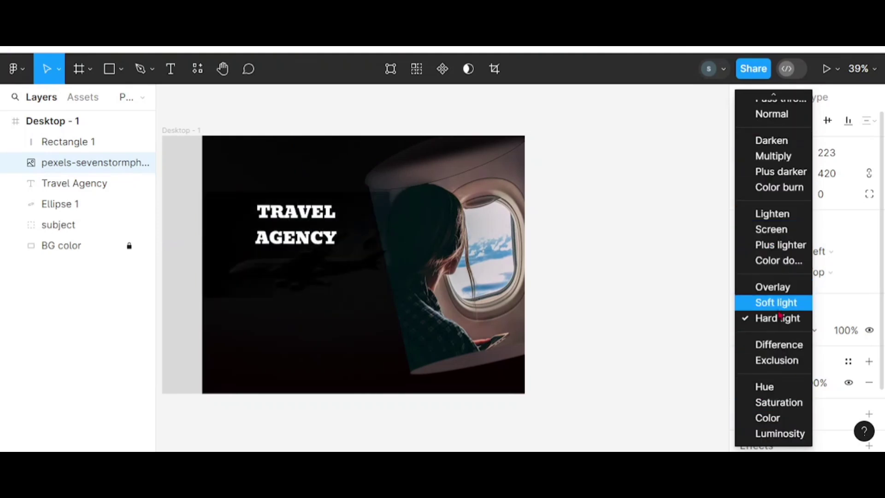
pyautogui.click(778, 345)
pyautogui.moveTo(381, 264)
pyautogui.mouseDown()
pyautogui.moveTo(366, 174)
pyautogui.moveTo(291, 226)
pyautogui.moveTo(303, 211)
pyautogui.mouseUp()
pyautogui.moveTo(388, 216); pyautogui.dragTo(454, 216)
pyautogui.moveTo(230, 202); pyautogui.dragTo(180, 211)
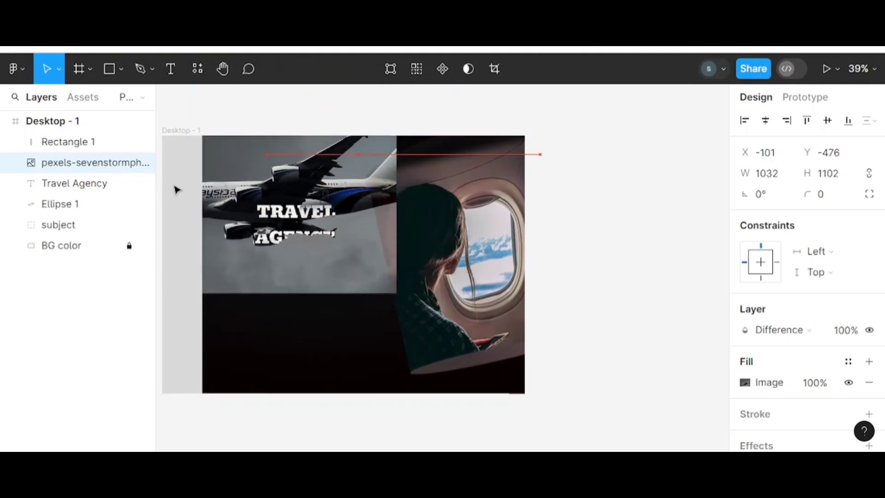
pyautogui.doubleClick(179, 211)
pyautogui.press('Escape')
pyautogui.moveTo(201, 322); pyautogui.dragTo(181, 321)
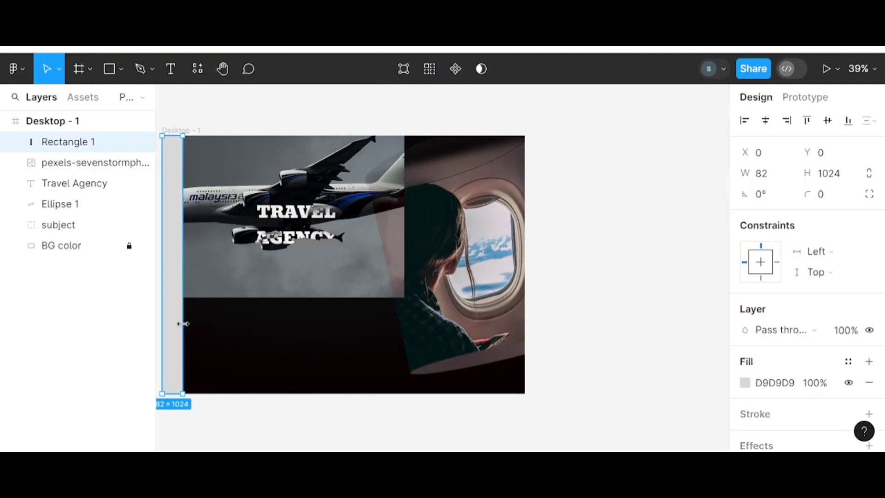
pyautogui.click(286, 258)
# Enlarge, then shrink and reposition the airplane photo lower right.
pyautogui.moveTo(404, 297); pyautogui.dragTo(432, 357)
pyautogui.moveTo(375, 325); pyautogui.dragTo(383, 299)
pyautogui.doubleClick(318, 237)
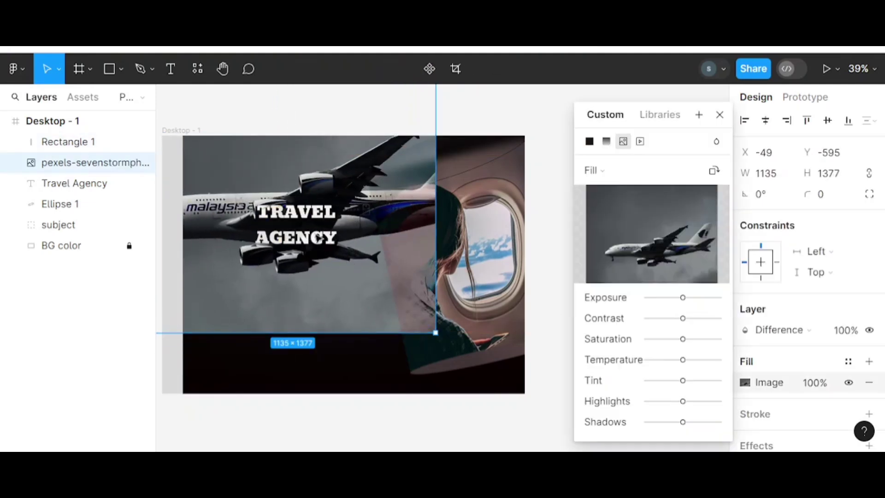
pyautogui.press('Escape')
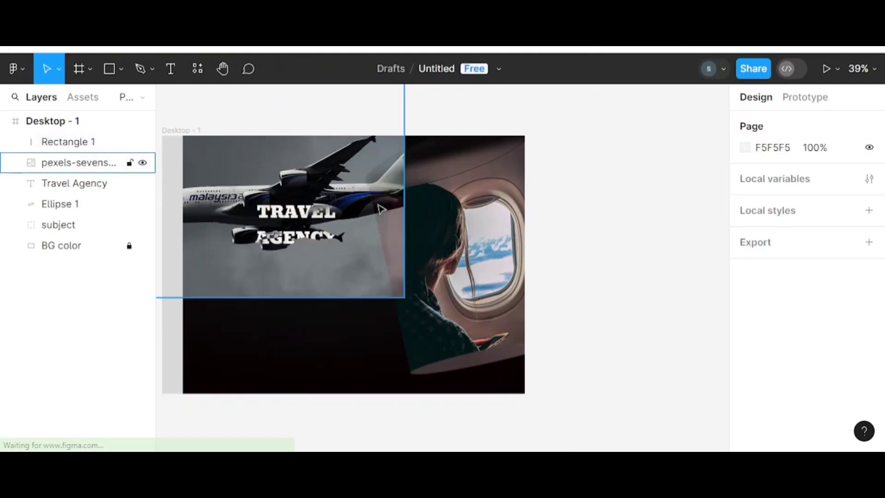
pyautogui.doubleClick(381, 210)
pyautogui.moveTo(404, 297); pyautogui.dragTo(381, 206)
pyautogui.press('Escape')
pyautogui.moveTo(370, 146)
pyautogui.mouseDown()
pyautogui.moveTo(449, 275)
pyautogui.moveTo(454, 366)
pyautogui.moveTo(596, 360)
pyautogui.moveTo(433, 355)
pyautogui.moveTo(328, 168)
pyautogui.moveTo(352, 223)
pyautogui.mouseUp()
# Switch the photo's image fill to Crop and crop it to a small picture.
pyautogui.moveTo(270, 185); pyautogui.dragTo(308, 283)
pyautogui.rightClick(308, 282)
pyautogui.click(744, 382)
pyautogui.click(597, 170)
pyautogui.click(602, 138)
pyautogui.click(598, 170)
pyautogui.click(604, 199)
pyautogui.moveTo(239, 250); pyautogui.dragTo(238, 270)
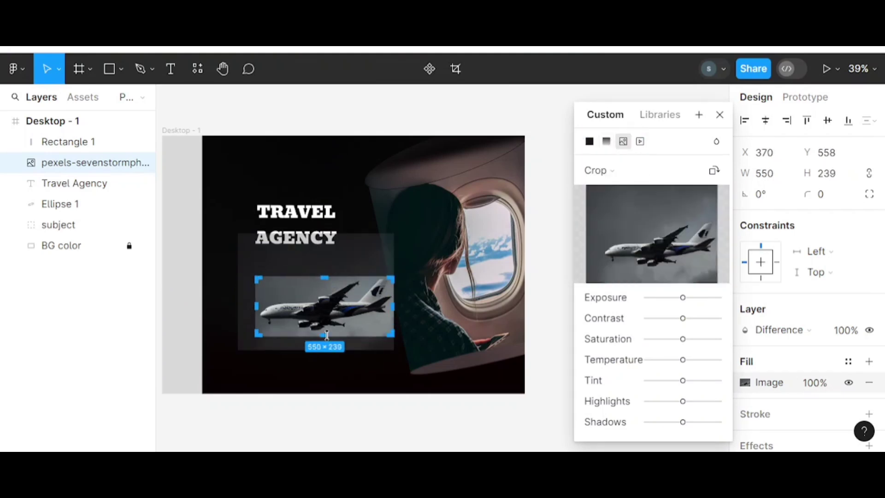
pyautogui.moveTo(327, 335); pyautogui.dragTo(326, 332)
# Place the cropped photo under the raised title and narrow the grey strip.
pyautogui.moveTo(392, 307)
pyautogui.mouseDown()
pyautogui.moveTo(365, 306)
pyautogui.moveTo(298, 273)
pyautogui.mouseUp()
pyautogui.click(559, 334)
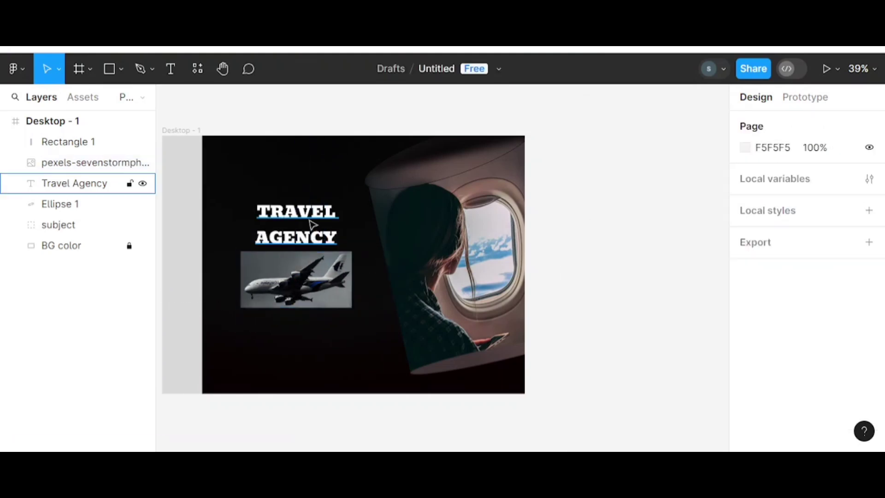
pyautogui.moveTo(313, 224); pyautogui.dragTo(299, 180)
pyautogui.moveTo(295, 281); pyautogui.dragTo(287, 254)
pyautogui.click(632, 345)
pyautogui.moveTo(202, 392); pyautogui.dragTo(177, 391)
pyautogui.moveTo(292, 267)
pyautogui.mouseDown()
pyautogui.moveTo(288, 256)
pyautogui.moveTo(244, 258)
pyautogui.mouseUp()
pyautogui.click(610, 285)
pyautogui.scroll(2, 561, 272)
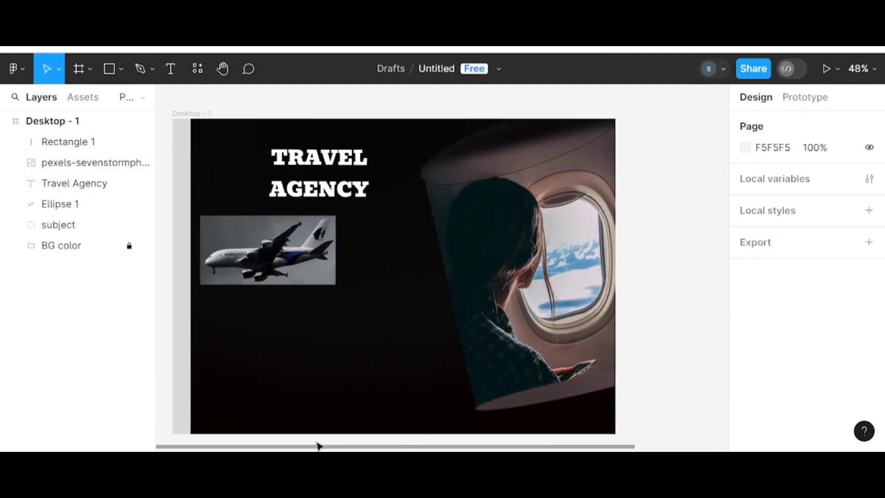
# Move the airplane photo up-right and adjust the title's line spacing.
pyautogui.moveTo(326, 280)
pyautogui.mouseDown()
pyautogui.moveTo(412, 270)
pyautogui.moveTo(386, 220)
pyautogui.mouseUp()
pyautogui.click(318, 175)
pyautogui.doubleClick(270, 189)
pyautogui.press('Return')
pyautogui.press('BackSpace')
# Widen the airplane photo and stretch it along the frame's bottom.
pyautogui.moveTo(279, 210); pyautogui.dragTo(230, 184)
pyautogui.moveTo(410, 184); pyautogui.dragTo(572, 184)
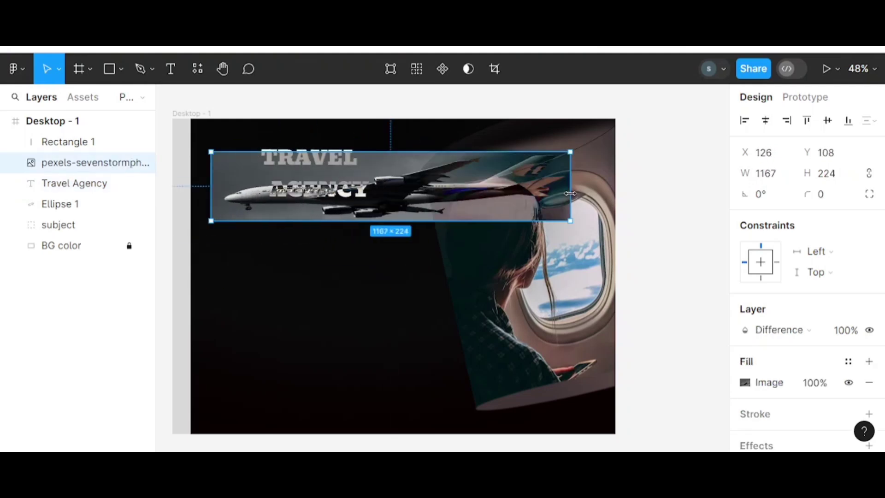
pyautogui.moveTo(518, 197); pyautogui.dragTo(502, 415)
pyautogui.click(677, 394)
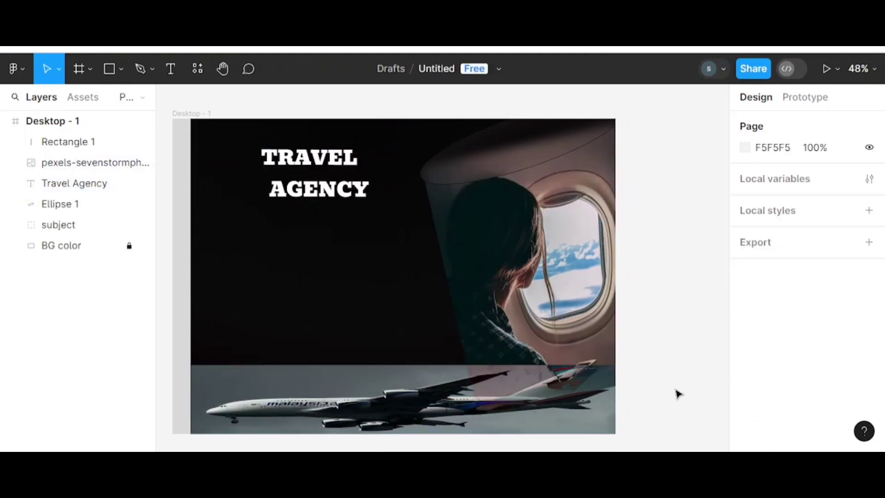
pyautogui.click(575, 401)
# Shrink and tilt the airplane photo into the frame's top-left corner.
pyautogui.moveTo(191, 365); pyautogui.dragTo(326, 351)
pyautogui.moveTo(461, 397); pyautogui.dragTo(485, 364)
pyautogui.moveTo(639, 380)
pyautogui.mouseDown()
pyautogui.moveTo(642, 333)
pyautogui.moveTo(442, 364)
pyautogui.mouseUp()
pyautogui.click(658, 306)
pyautogui.moveTo(397, 382)
pyautogui.mouseDown()
pyautogui.moveTo(571, 276)
pyautogui.moveTo(221, 150)
pyautogui.mouseUp()
pyautogui.click(571, 277)
pyautogui.click(672, 291)
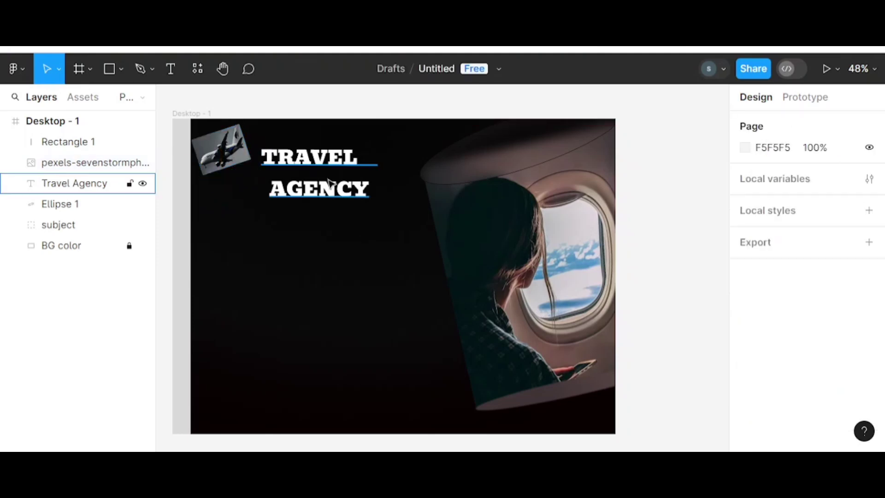
# Type the tagline 'Make Your Tour Amazing With Us' below the title.
pyautogui.write('Make Your Tour Amazing With Us')
pyautogui.click(780, 330)
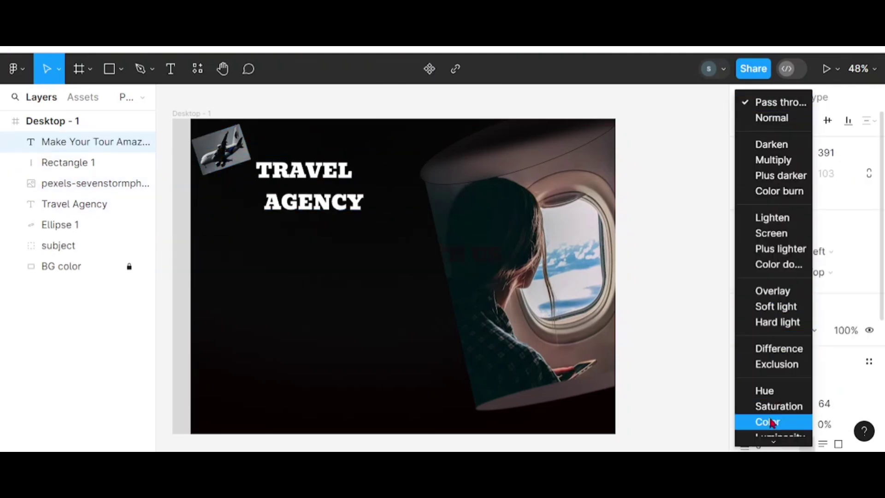
pyautogui.press('Escape')
pyautogui.click(750, 382)
pyautogui.scroll(2, 662, 277)
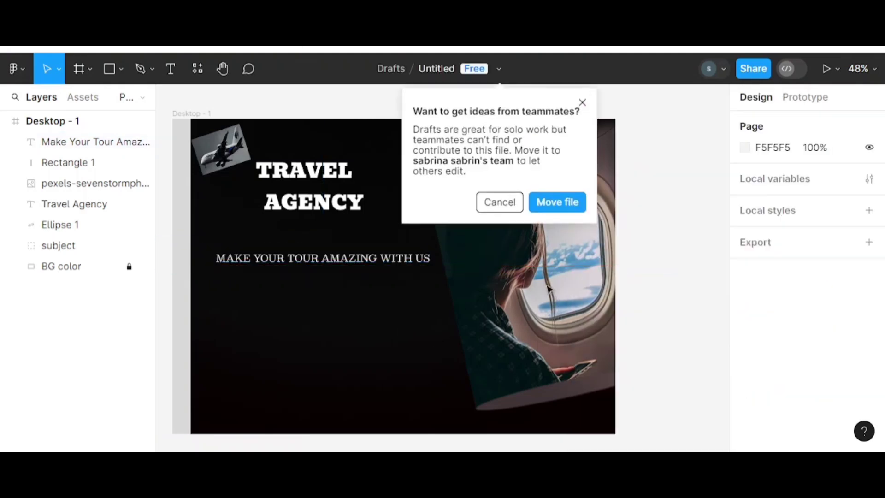
# Draw a long flat oval under the tagline and fill it dark red 700F0F.
pyautogui.click(120, 68)
pyautogui.click(69, 146)
pyautogui.moveTo(213, 276); pyautogui.dragTo(441, 290)
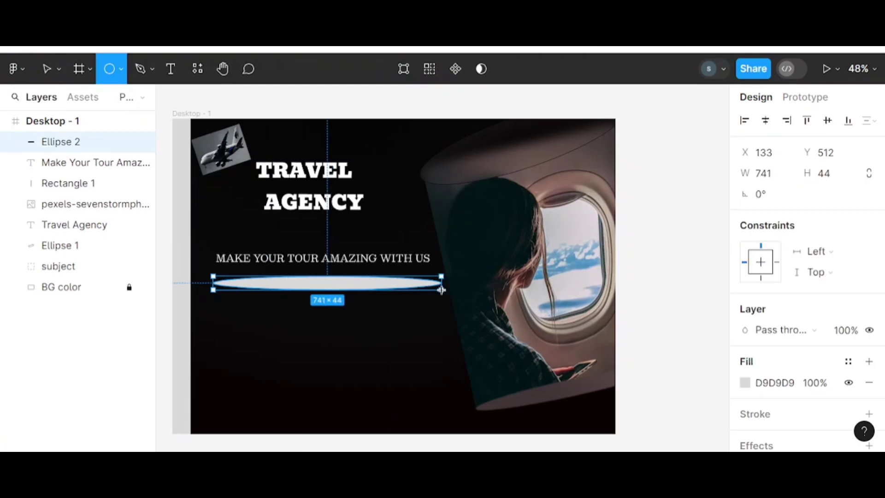
pyautogui.click(745, 382)
pyautogui.click(707, 223)
pyautogui.click(404, 349)
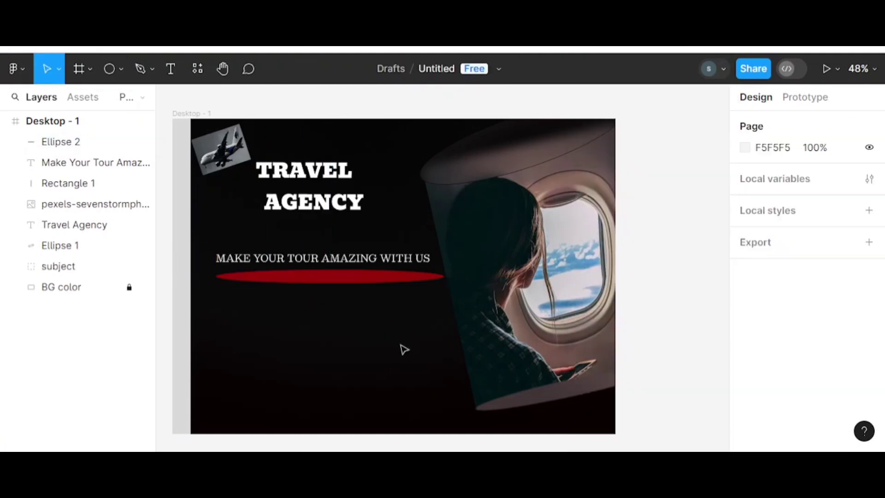
# Recolour the title teal, check the plane's blending, and move the title right and down.
pyautogui.click(358, 187)
pyautogui.click(744, 307)
pyautogui.click(699, 164)
pyautogui.click(394, 326)
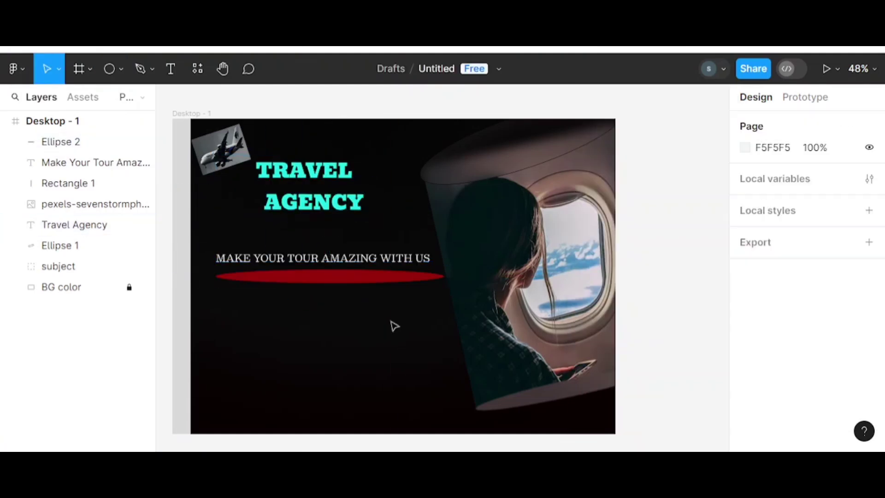
pyautogui.click(220, 148)
pyautogui.click(774, 328)
pyautogui.click(362, 223)
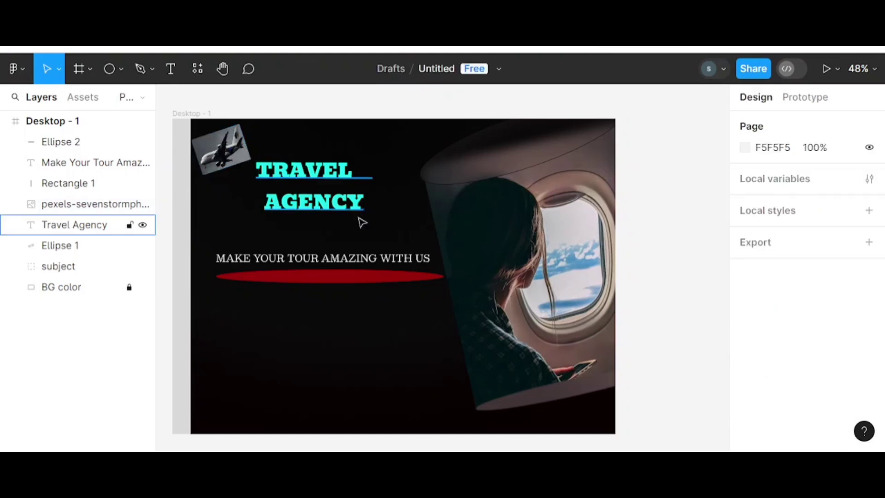
pyautogui.moveTo(368, 225); pyautogui.dragTo(384, 239)
pyautogui.click(654, 255)
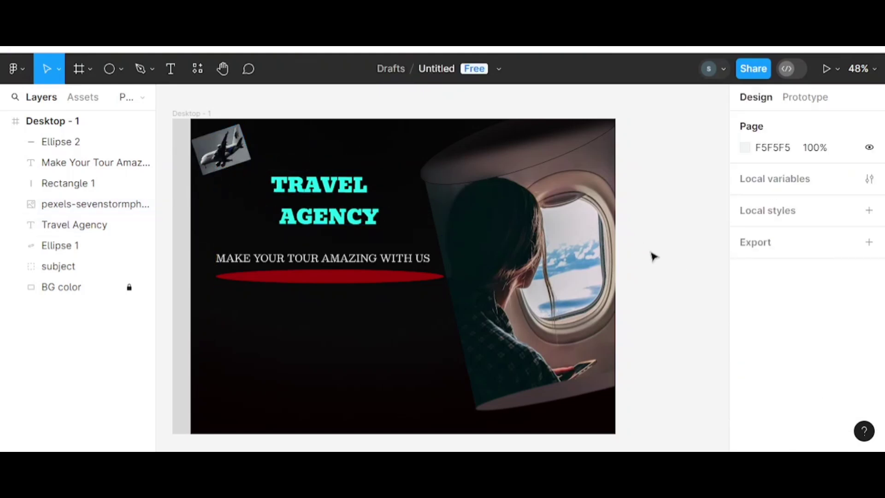
# Colour the title yellow-green D9F81F and the tagline orange F49D37.
pyautogui.click(322, 203)
pyautogui.click(744, 306)
pyautogui.moveTo(645, 306); pyautogui.dragTo(627, 306)
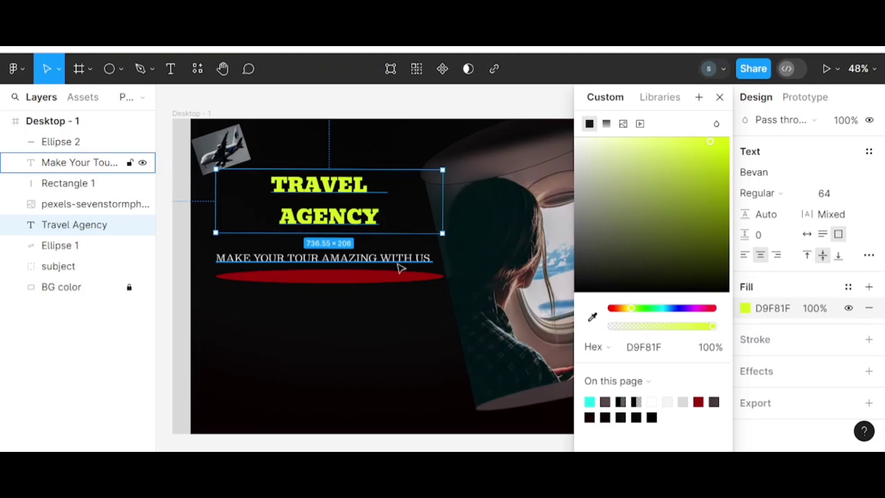
pyautogui.click(401, 262)
pyautogui.click(745, 308)
pyautogui.click(701, 176)
pyautogui.moveTo(694, 308); pyautogui.dragTo(619, 308)
pyautogui.click(693, 144)
pyautogui.click(694, 163)
# Nudge the window photo group, place the plane beside the title, and change its effect type.
pyautogui.click(695, 261)
pyautogui.moveTo(519, 156)
pyautogui.mouseDown()
pyautogui.moveTo(543, 146)
pyautogui.moveTo(519, 158)
pyautogui.mouseUp()
pyautogui.doubleClick(618, 128)
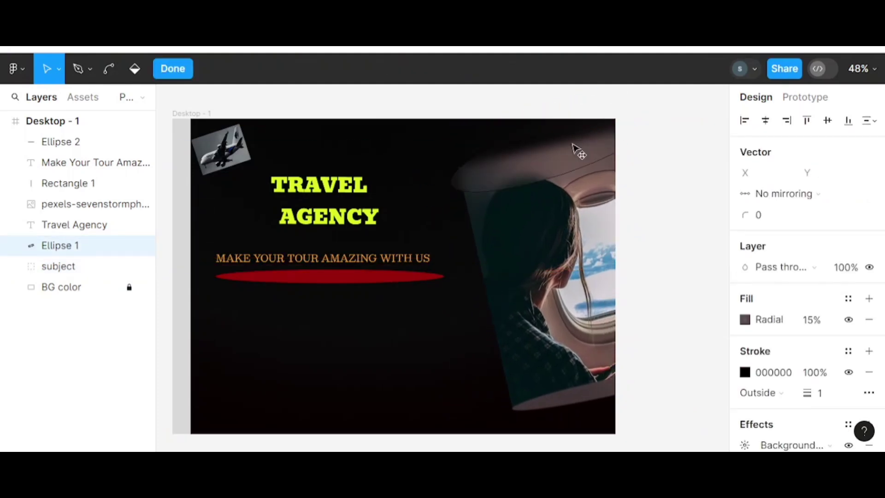
pyautogui.click(682, 332)
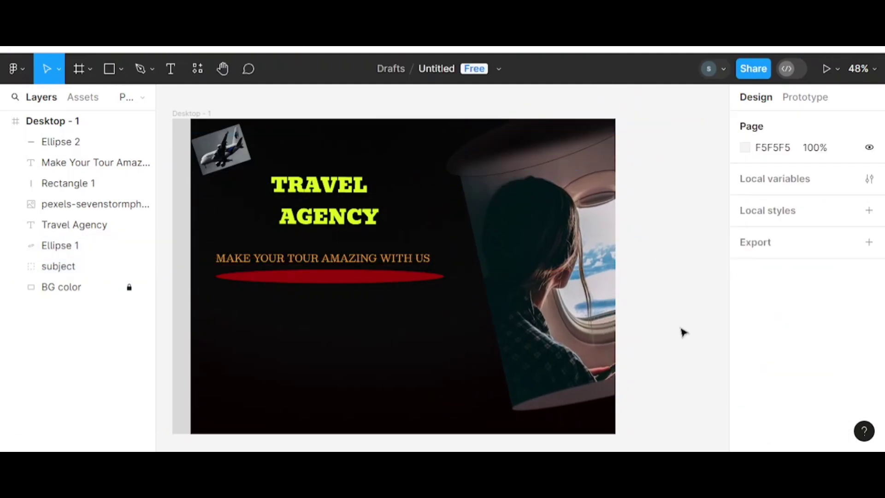
pyautogui.moveTo(224, 170); pyautogui.dragTo(240, 204)
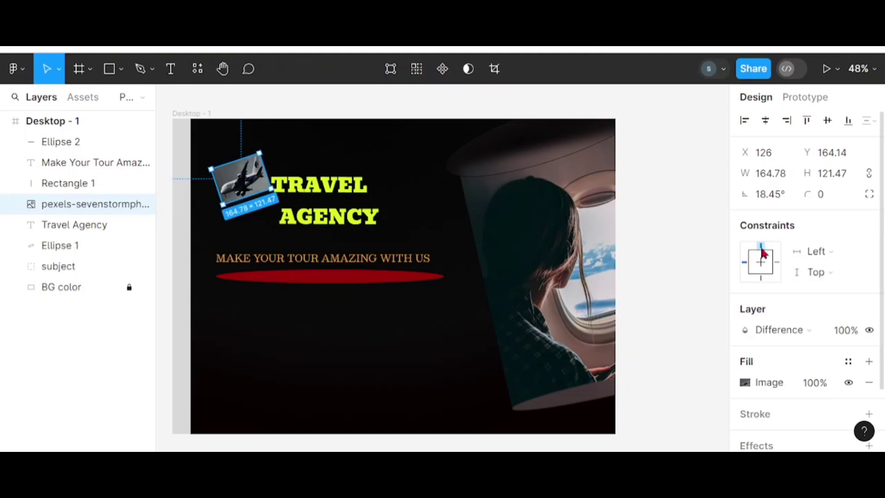
pyautogui.scroll(-2, 761, 252)
pyautogui.click(868, 370)
pyautogui.click(765, 392)
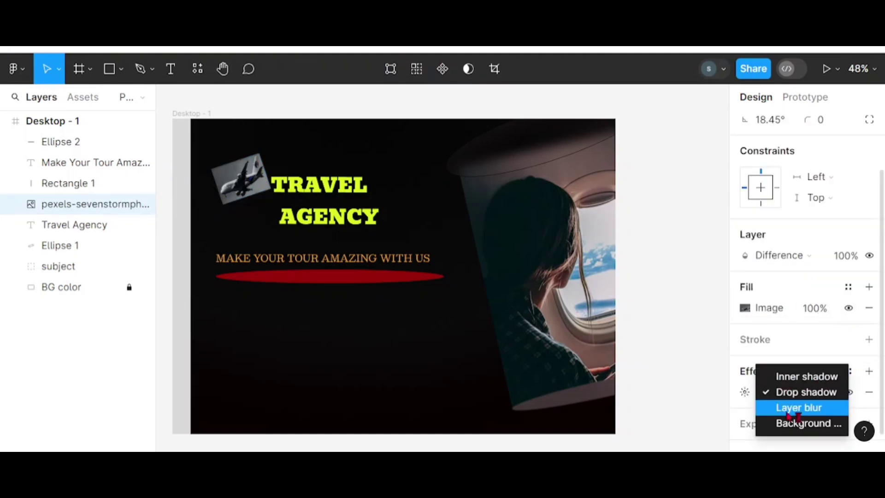
# Apply the Coiny font to the contact text and make it lowercase.
pyautogui.scroll(-5, 750, 214)
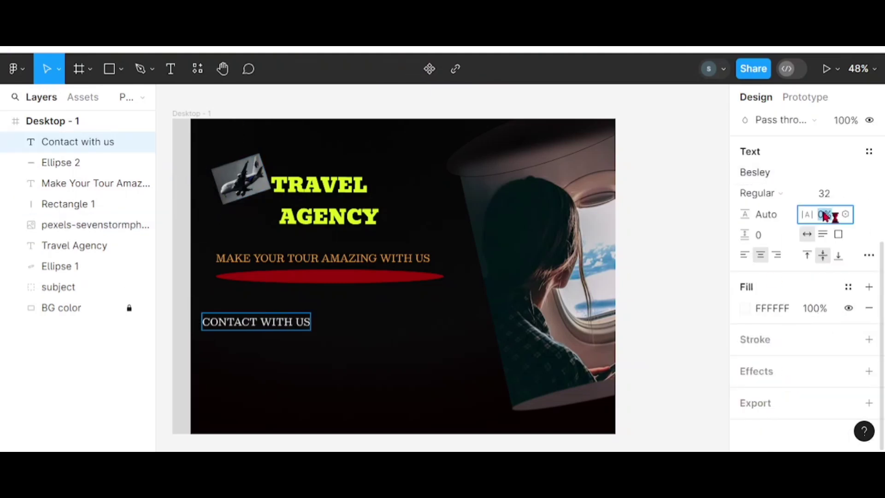
pyautogui.click(783, 214)
pyautogui.scroll(5, 865, 217)
pyautogui.click(756, 381)
pyautogui.scroll(-5, 622, 322)
pyautogui.click(755, 382)
pyautogui.scroll(-5, 645, 378)
pyautogui.scroll(-5, 634, 396)
pyautogui.scroll(-5, 638, 368)
pyautogui.scroll(-2, 616, 369)
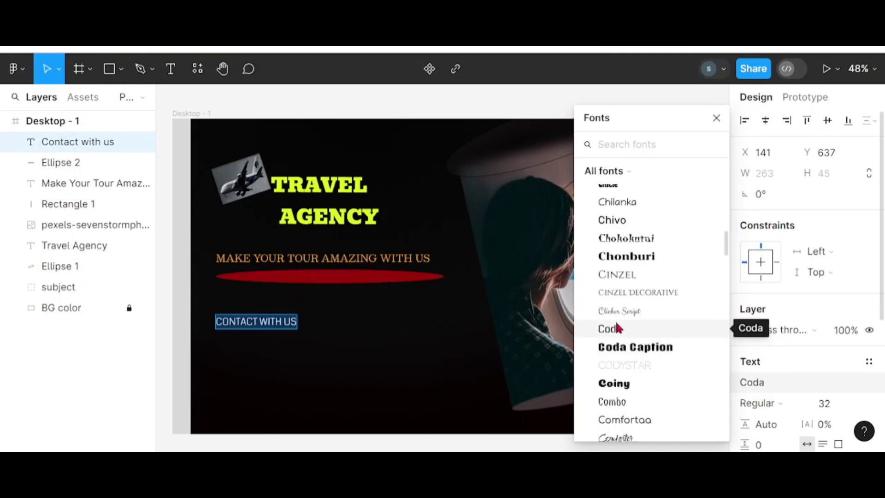
pyautogui.click(615, 381)
pyautogui.scroll(-5, 825, 313)
pyautogui.click(869, 255)
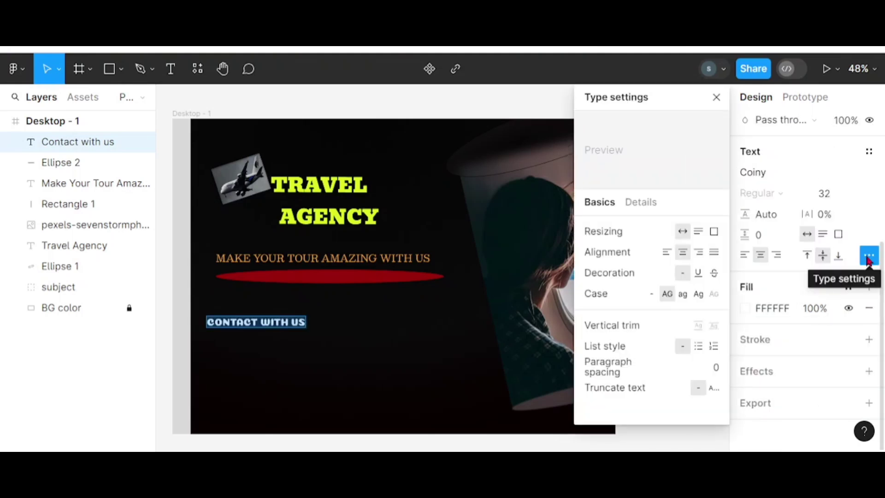
pyautogui.click(683, 294)
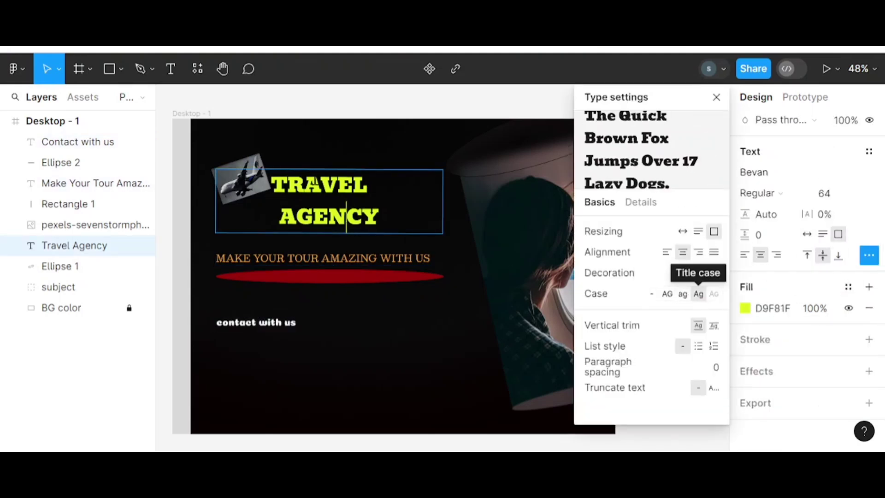
# Set the Travel Agency title to Title case and centre the tagline over the red oval.
pyautogui.click(698, 294)
pyautogui.press('Escape')
pyautogui.press('Escape')
pyautogui.moveTo(324, 269); pyautogui.dragTo(333, 269)
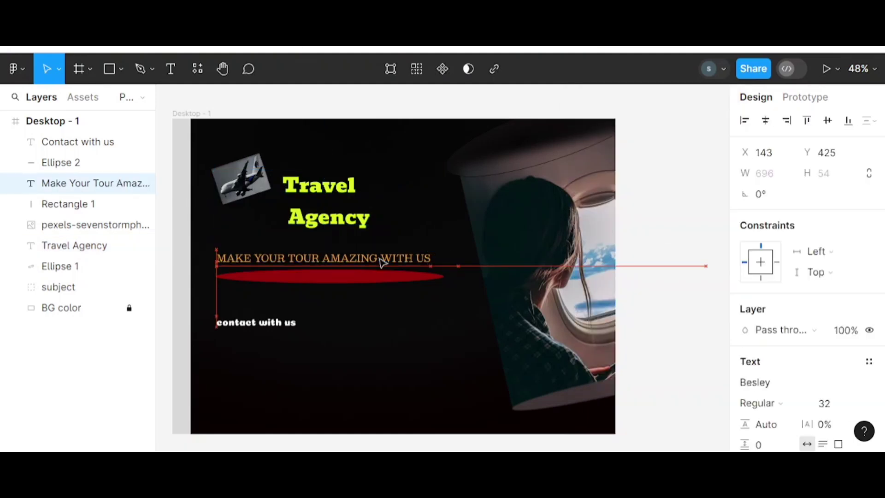
pyautogui.press('Escape')
pyautogui.click(362, 276)
pyautogui.press('Escape')
# Draw a button rectangle and place it beneath the contact text in the layers.
pyautogui.click(109, 69)
pyautogui.moveTo(279, 308); pyautogui.dragTo(380, 330)
pyautogui.click(745, 308)
pyautogui.click(629, 307)
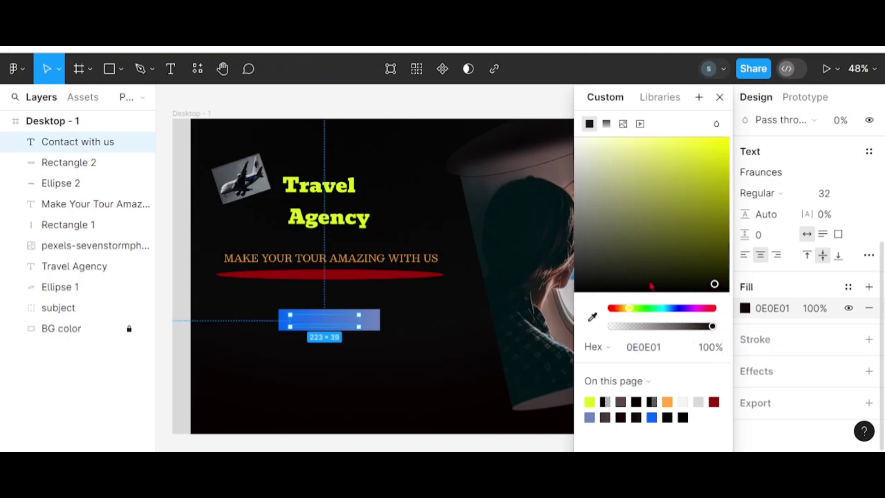
pyautogui.click(69, 163)
pyautogui.click(89, 144)
pyautogui.moveTo(101, 163); pyautogui.dragTo(85, 263)
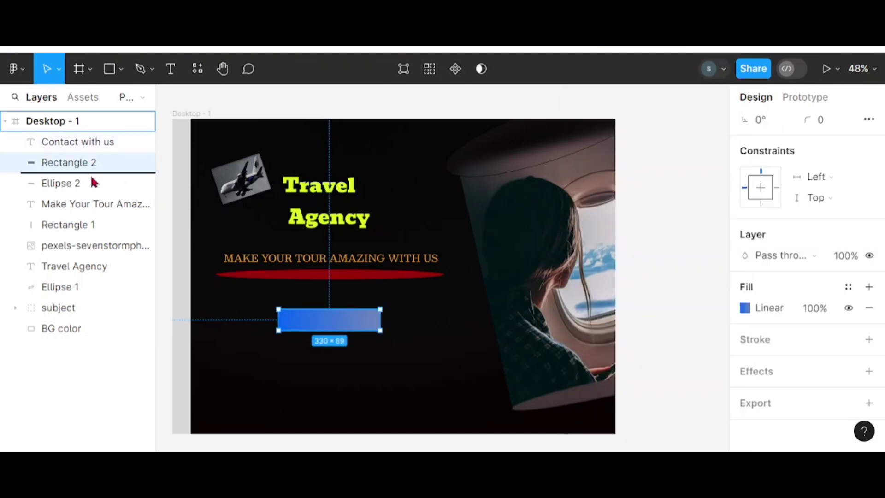
# Set the contact text to Fraunces Italic, size 40, with Normal blending.
pyautogui.click(323, 320)
pyautogui.click(760, 328)
pyautogui.click(779, 255)
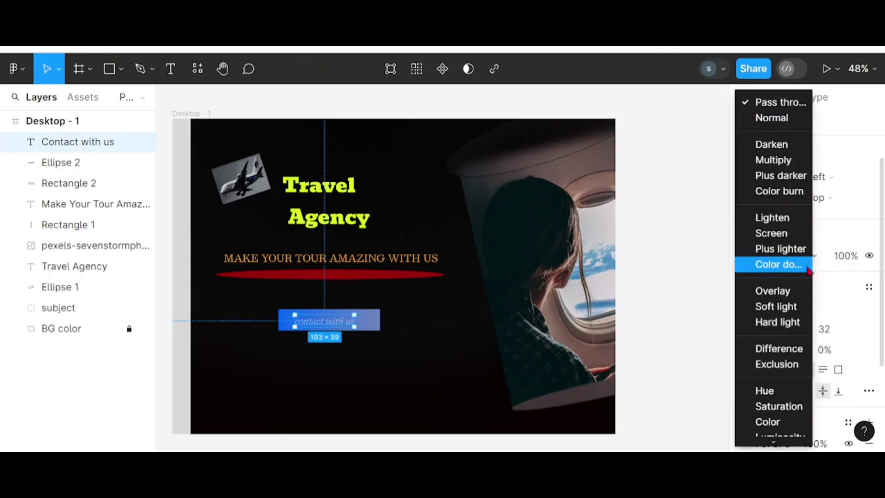
pyautogui.click(771, 118)
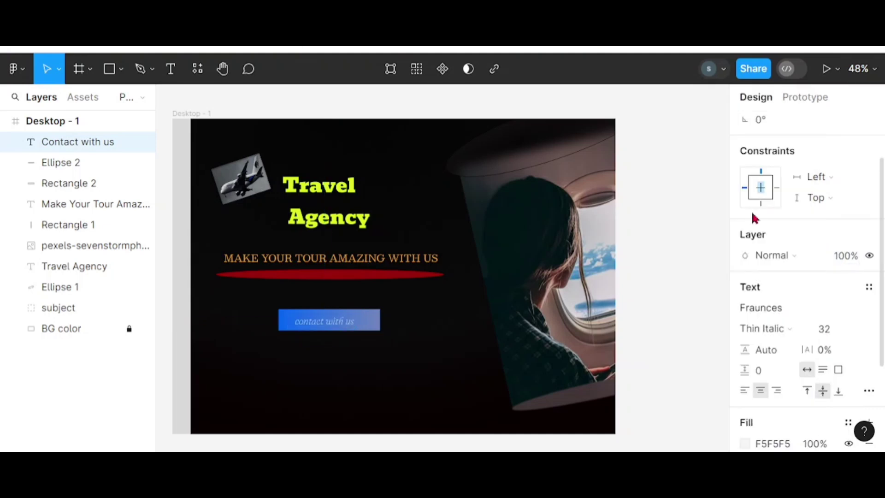
pyautogui.click(760, 328)
pyautogui.click(770, 357)
pyautogui.click(850, 330)
pyautogui.write('40')
pyautogui.press('Return')
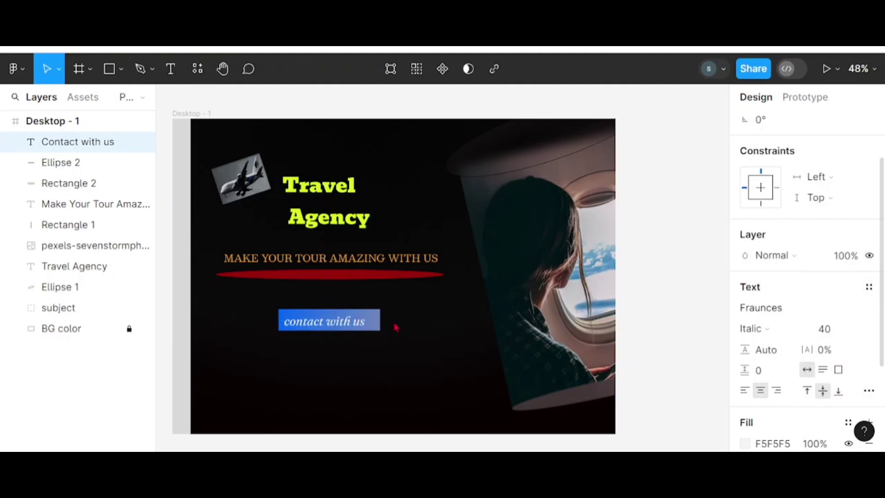
# Give the blue button rectangle a corner radius of 20.
pyautogui.click(419, 348)
pyautogui.click(375, 325)
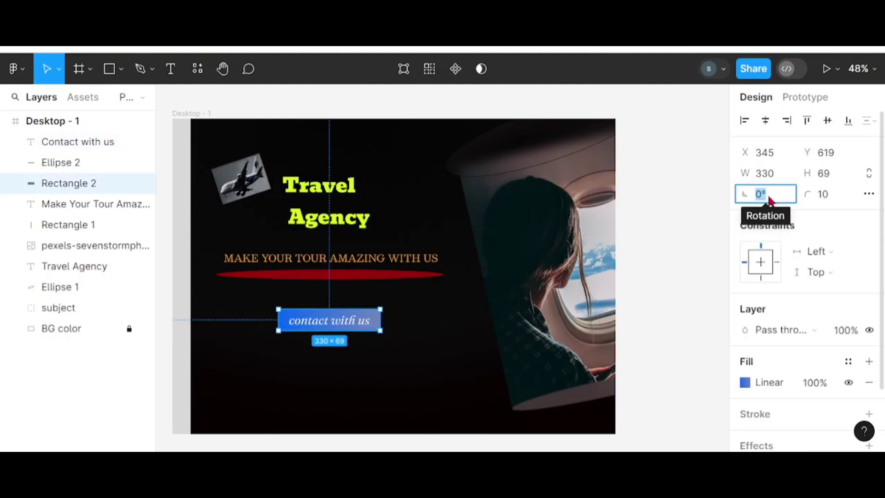
pyautogui.click(433, 374)
pyautogui.click(380, 320)
pyautogui.click(770, 194)
pyautogui.write('20')
pyautogui.press('Return')
pyautogui.scroll(-5, 806, 322)
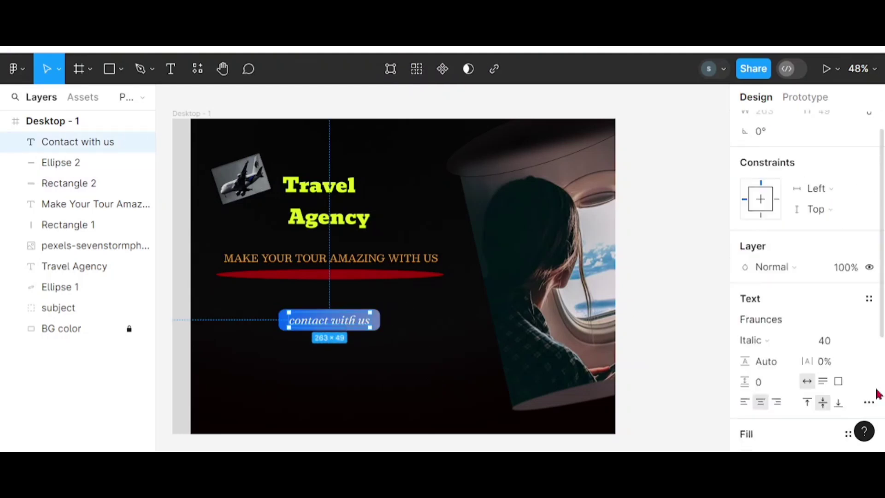
pyautogui.click(745, 308)
pyautogui.click(719, 97)
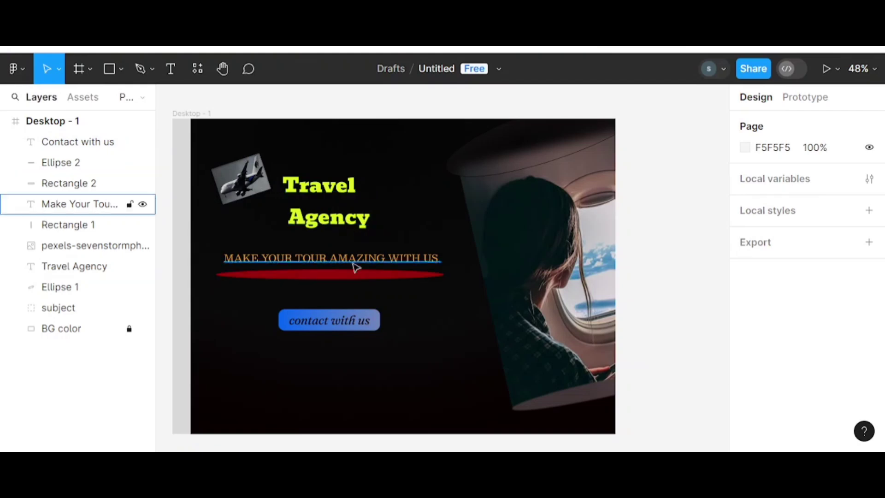
# Shift the title right, lower the tagline, and reposition the button beneath it.
pyautogui.moveTo(397, 200); pyautogui.dragTo(431, 209)
pyautogui.moveTo(374, 260); pyautogui.dragTo(371, 280)
pyautogui.click(430, 326)
pyautogui.moveTo(329, 320); pyautogui.dragTo(316, 336)
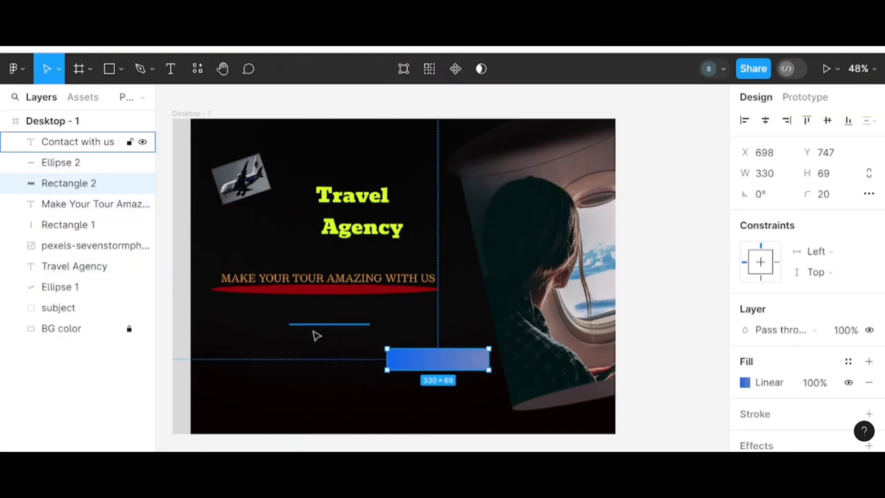
pyautogui.click(129, 183)
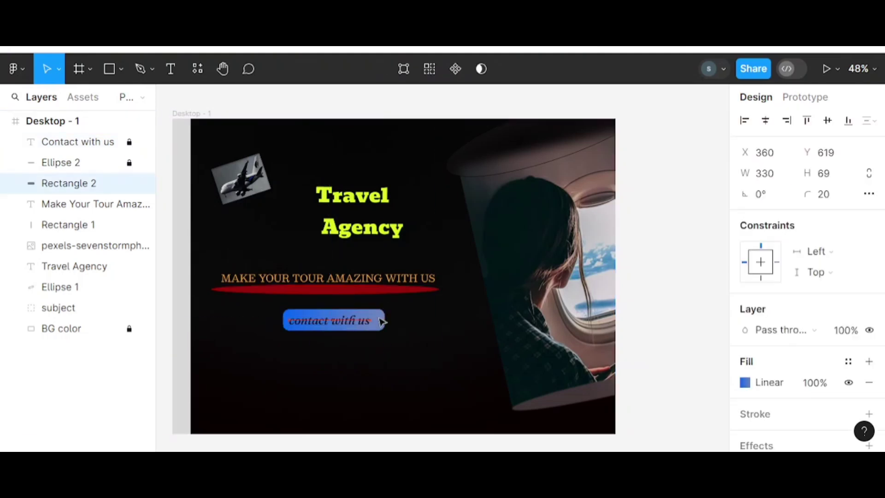
pyautogui.moveTo(329, 320); pyautogui.dragTo(357, 328)
pyautogui.press('Escape')
# Move the plane image toward the title, then undo the move.
pyautogui.click(394, 399)
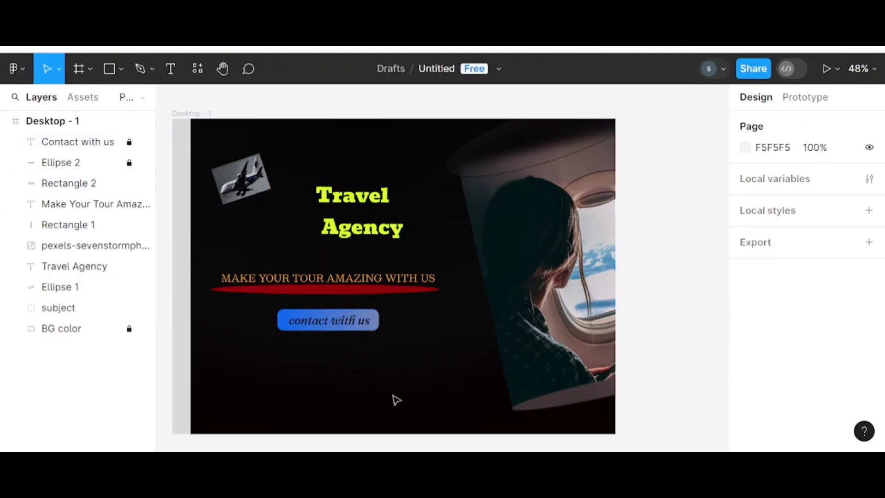
pyautogui.doubleClick(354, 329)
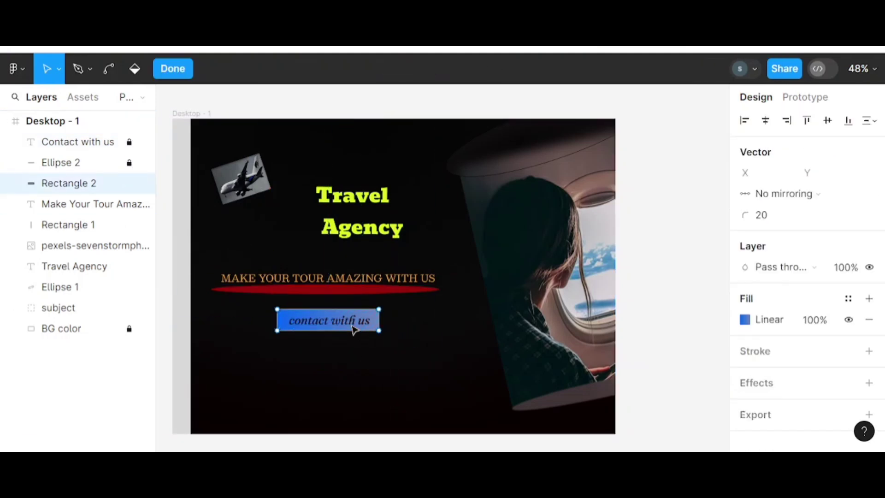
pyautogui.click(270, 182)
pyautogui.write('15')
pyautogui.moveTo(272, 190); pyautogui.dragTo(290, 216)
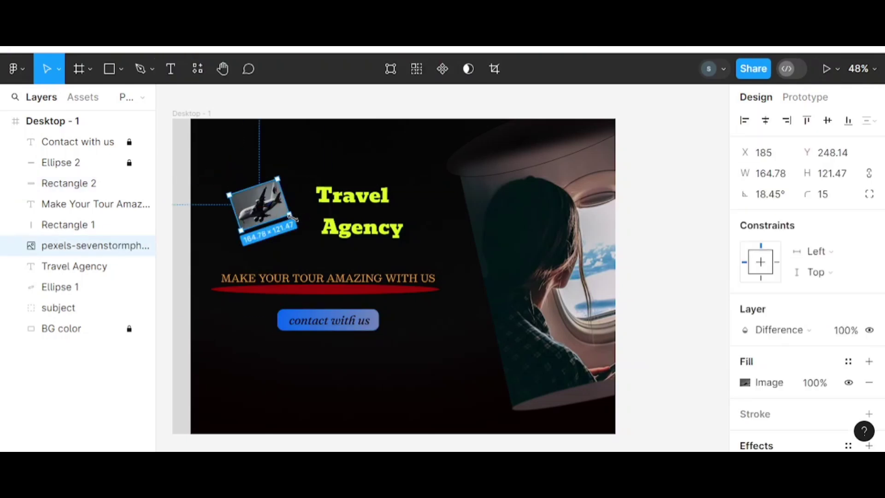
pyautogui.click(668, 288)
pyautogui.hotkey('ctrl', 'z')
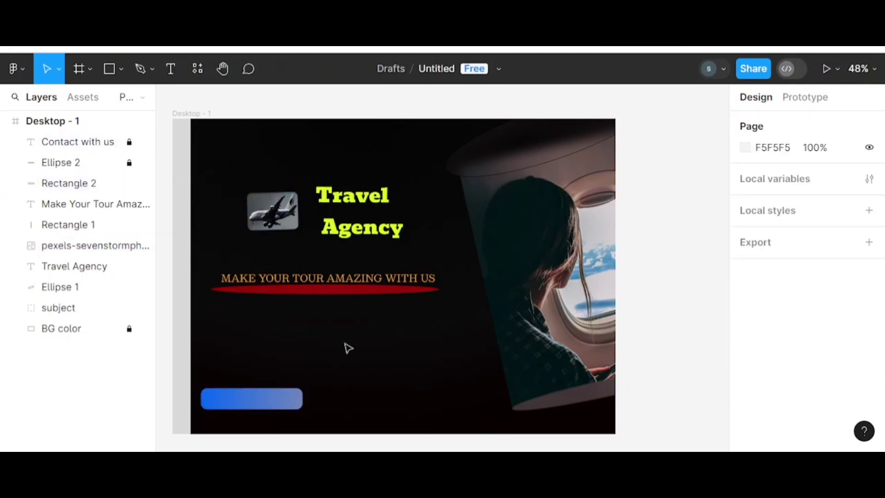
pyautogui.hotkey('ctrl', 'z')
# Centre and lock the contact text, lower tagline and ellipse, move plane top-left, title lower-left.
pyautogui.click(330, 324)
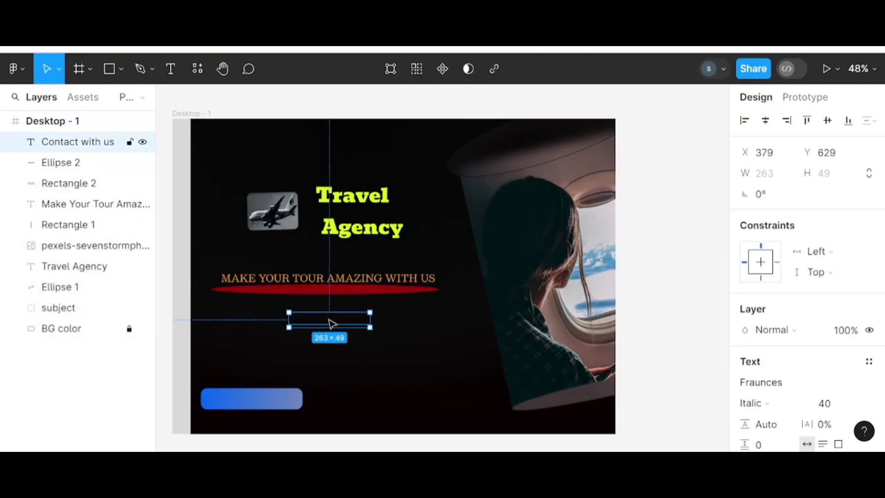
pyautogui.moveTo(256, 405); pyautogui.dragTo(267, 402)
pyautogui.click(381, 389)
pyautogui.click(130, 141)
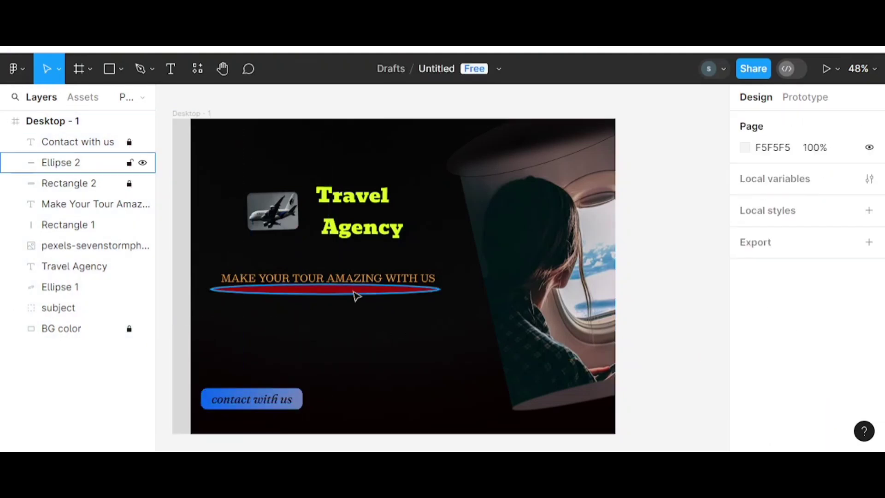
pyautogui.moveTo(354, 295); pyautogui.dragTo(396, 381)
pyautogui.moveTo(371, 276); pyautogui.dragTo(409, 364)
pyautogui.press('Escape')
pyautogui.moveTo(291, 221); pyautogui.dragTo(236, 152)
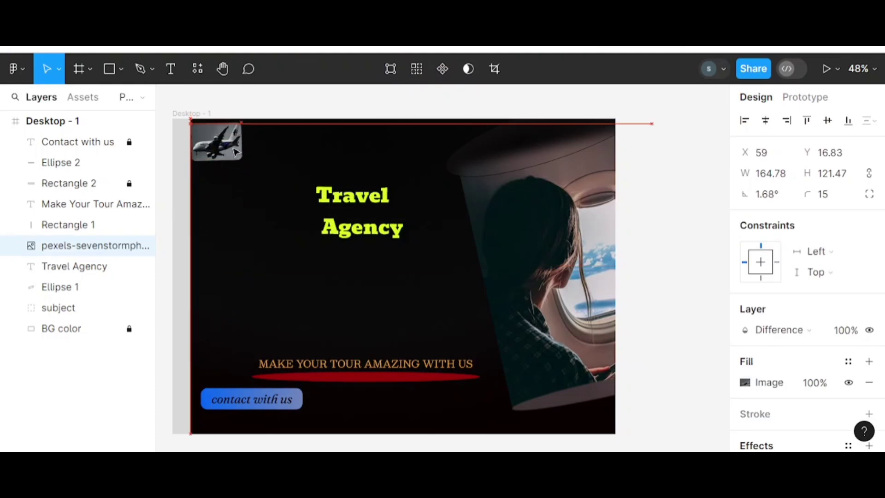
pyautogui.moveTo(350, 222); pyautogui.dragTo(247, 323)
pyautogui.click(688, 357)
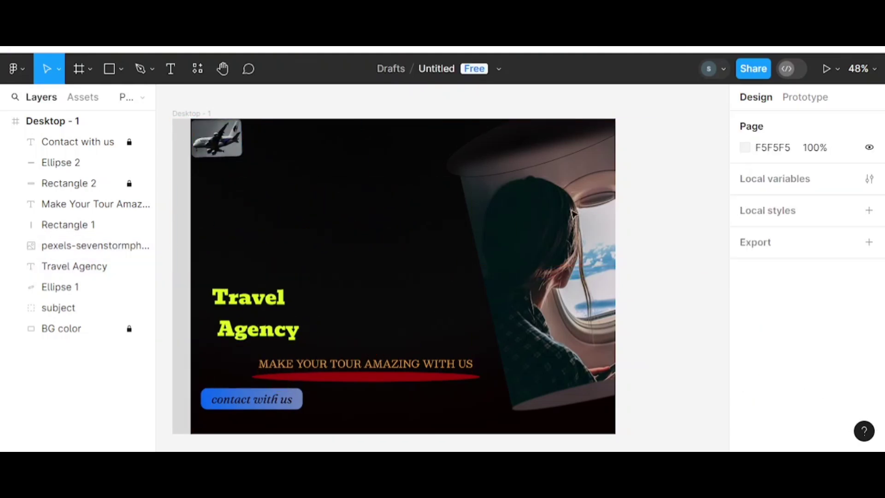
# Reposition the window photo group on the banner.
pyautogui.click(92, 245)
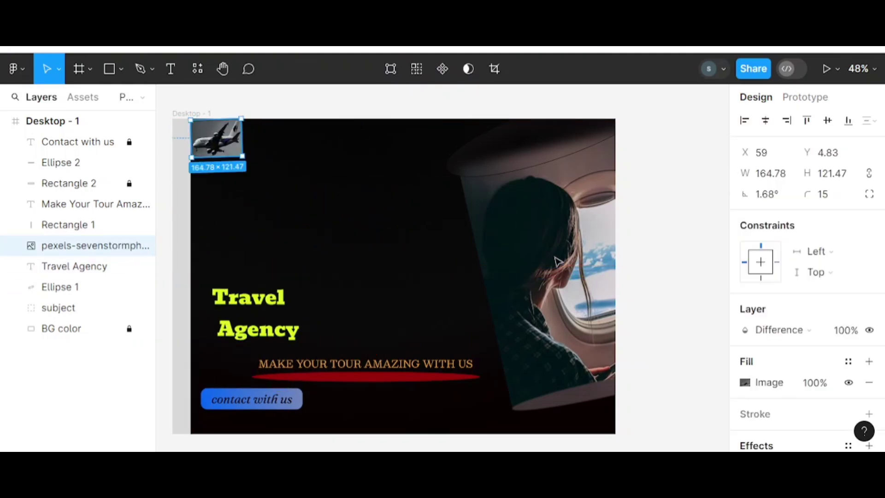
pyautogui.click(58, 307)
pyautogui.moveTo(695, 138)
pyautogui.mouseDown()
pyautogui.moveTo(701, 178)
pyautogui.moveTo(653, 186)
pyautogui.moveTo(671, 141)
pyautogui.mouseUp()
pyautogui.moveTo(703, 433); pyautogui.dragTo(695, 288)
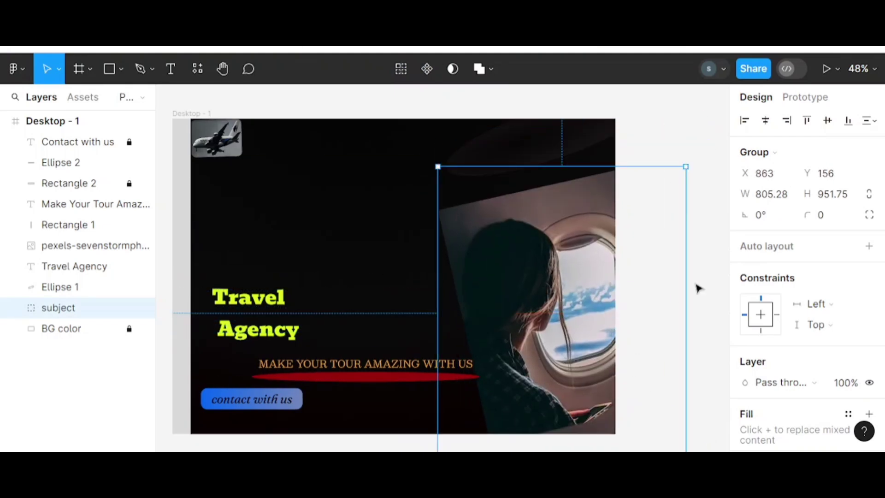
pyautogui.click(695, 288)
pyautogui.click(531, 195)
pyautogui.click(662, 217)
# Give the window photo a corner radius of 20.
pyautogui.click(92, 245)
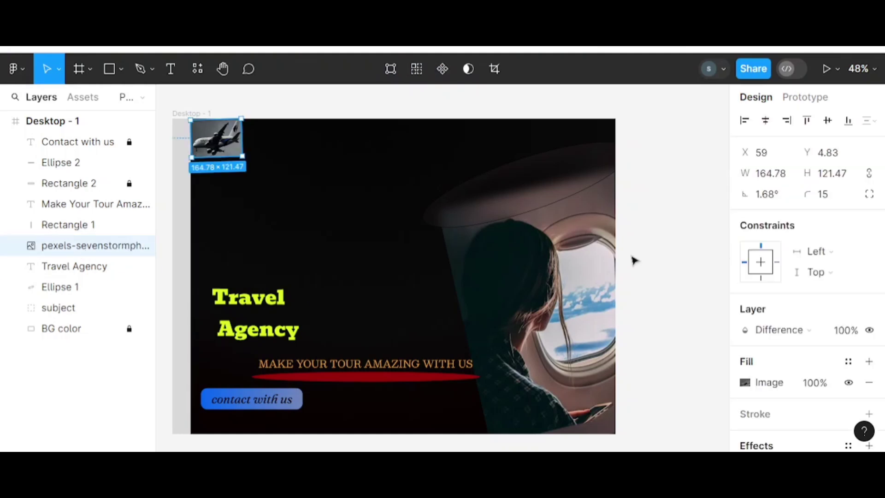
pyautogui.click(73, 307)
pyautogui.write('20')
pyautogui.click(529, 181)
pyautogui.press('Escape')
pyautogui.click(39, 306)
pyautogui.click(88, 349)
pyautogui.click(828, 194)
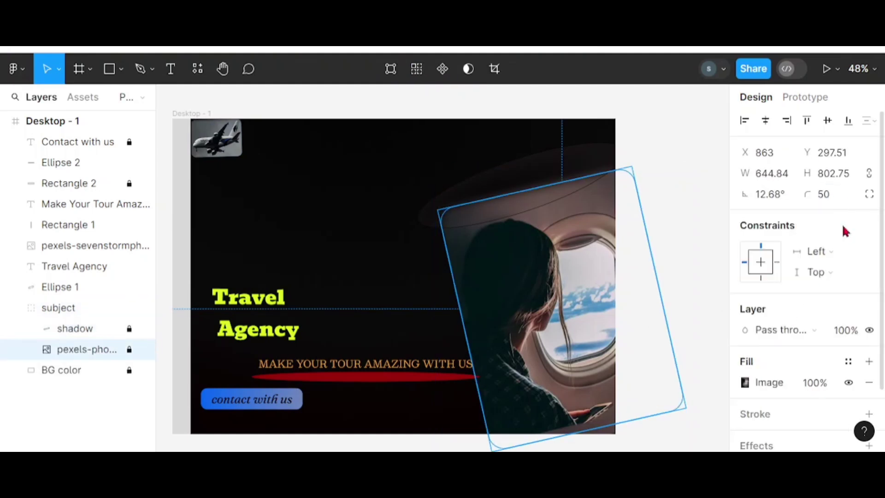
pyautogui.click(557, 186)
pyautogui.click(657, 239)
# Add Home, About and Package text labels in a row beside the plane logo.
pyautogui.moveTo(190, 139); pyautogui.dragTo(223, 174)
pyautogui.press('t')
pyautogui.click(306, 174)
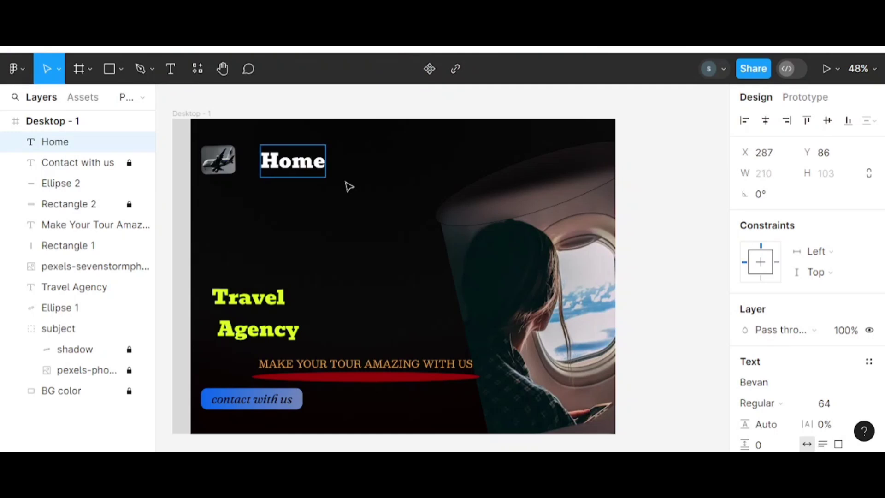
pyautogui.click(169, 81)
pyautogui.click(347, 158)
pyautogui.write('About')
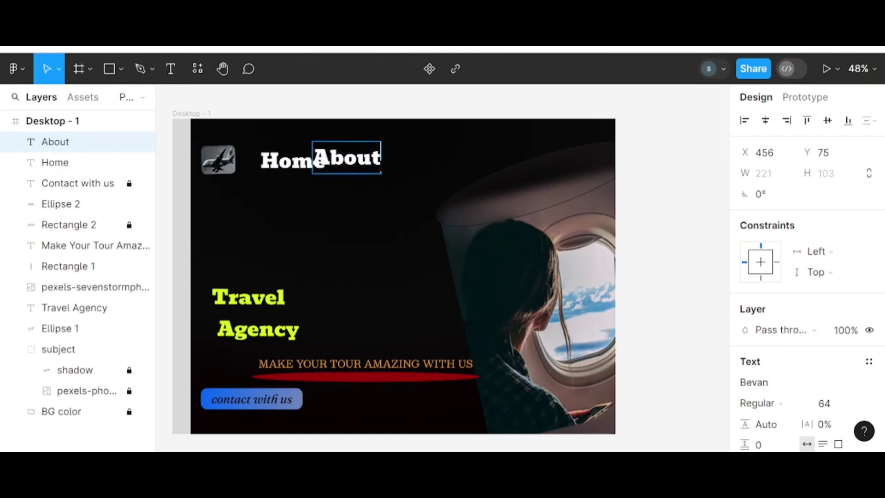
pyautogui.press('t')
pyautogui.click(406, 161)
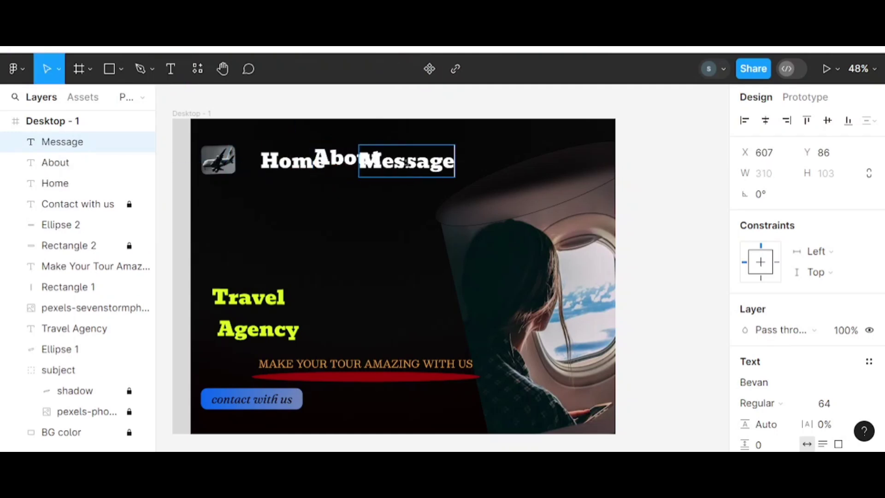
# Set the three menu labels in the Cairo font.
pyautogui.keyDown('shift'); pyautogui.click(131, 180); pyautogui.keyUp('shift')
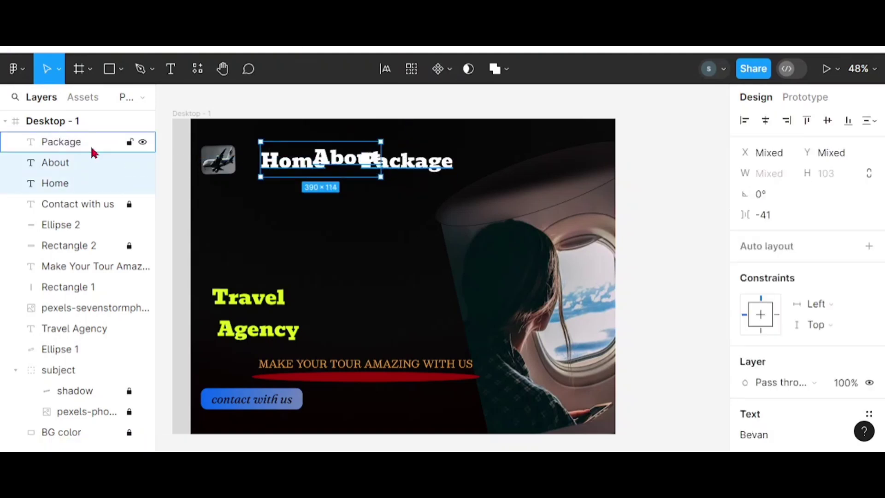
pyautogui.click(765, 173)
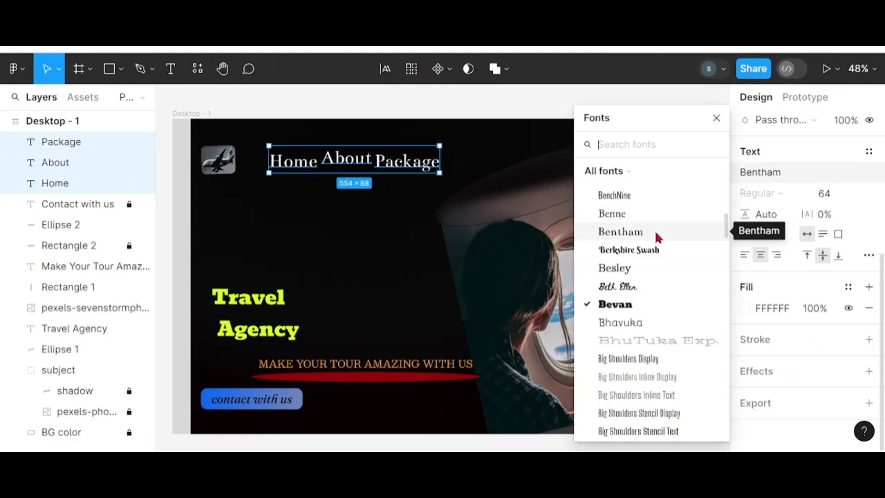
pyautogui.scroll(-5, 657, 277)
pyautogui.scroll(-15, 627, 405)
pyautogui.press('Down')
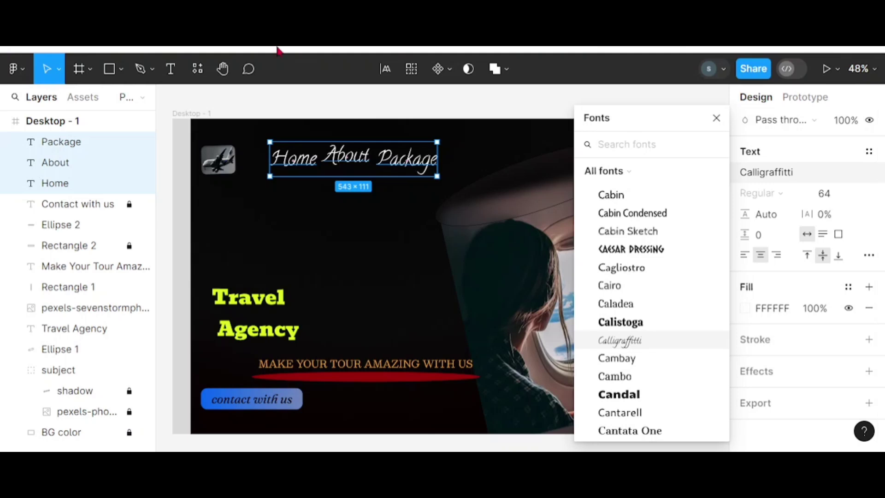
pyautogui.click(612, 285)
# Set the Home, About and Package labels to font size 32.
pyautogui.keyDown('shift'); pyautogui.click(84, 184); pyautogui.keyUp('shift')
pyautogui.scroll(-1, 806, 323)
pyautogui.click(825, 433)
pyautogui.click(841, 241)
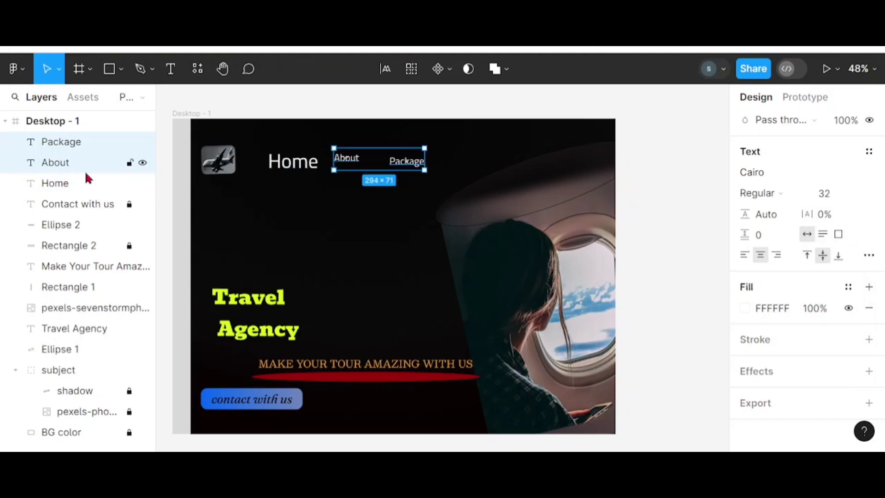
pyautogui.keyDown('shift'); pyautogui.click(88, 182); pyautogui.keyUp('shift')
pyautogui.click(843, 193)
pyautogui.click(839, 323)
# Try selecting the three menu labels together on the canvas.
pyautogui.click(381, 197)
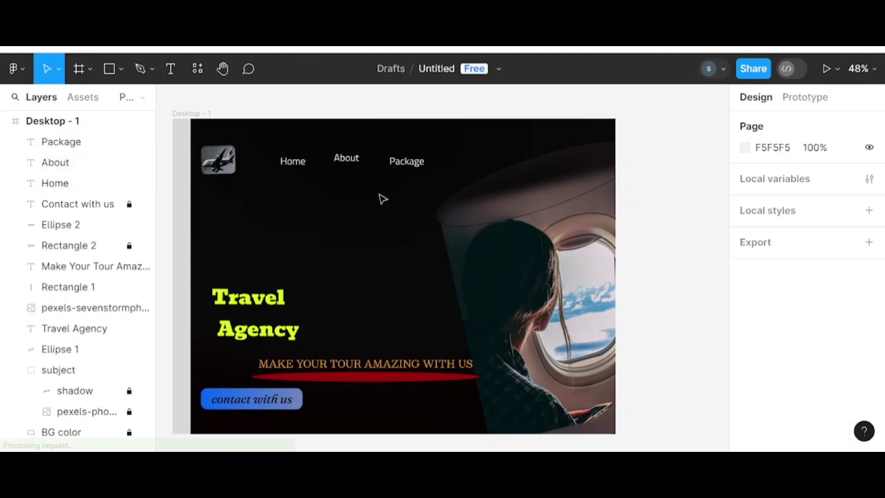
pyautogui.click(332, 156)
pyautogui.click(385, 156)
pyautogui.click(669, 223)
pyautogui.scroll(2, 440, 208)
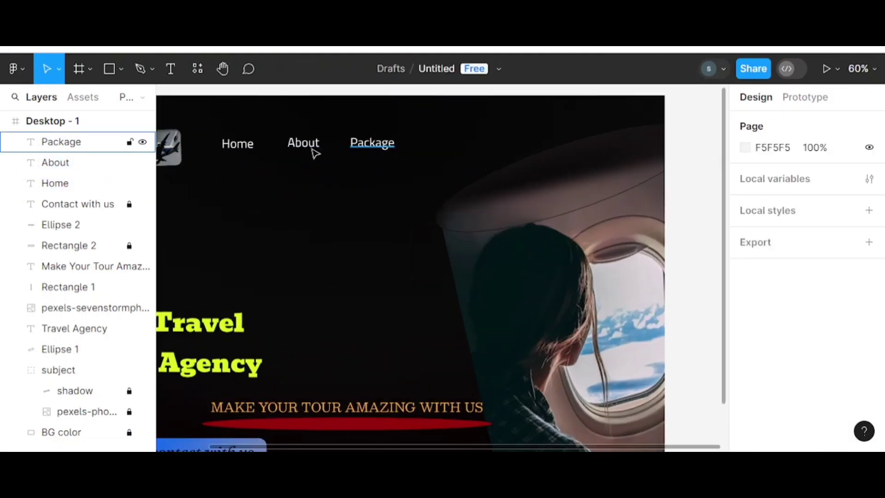
pyautogui.click(303, 145)
pyautogui.click(369, 143)
pyautogui.click(448, 153)
pyautogui.scroll(-2, 448, 153)
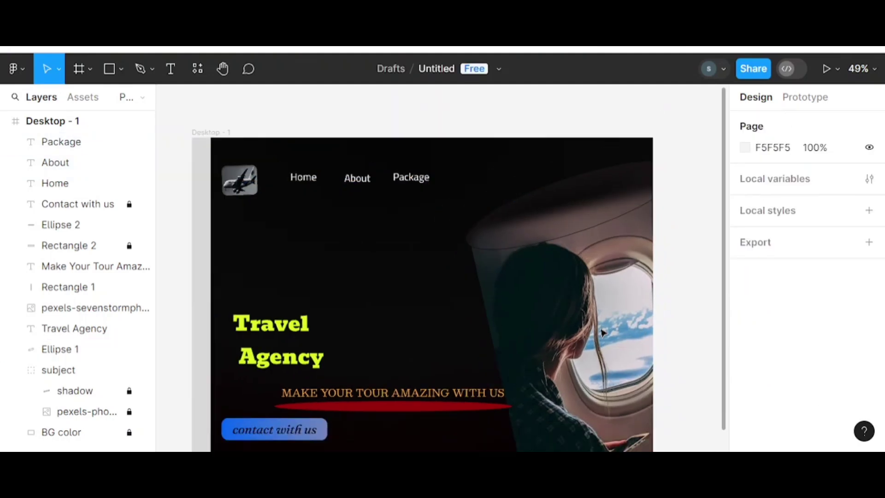
pyautogui.moveTo(272, 133); pyautogui.dragTo(461, 161)
pyautogui.click(870, 119)
pyautogui.scroll(1, 465, 175)
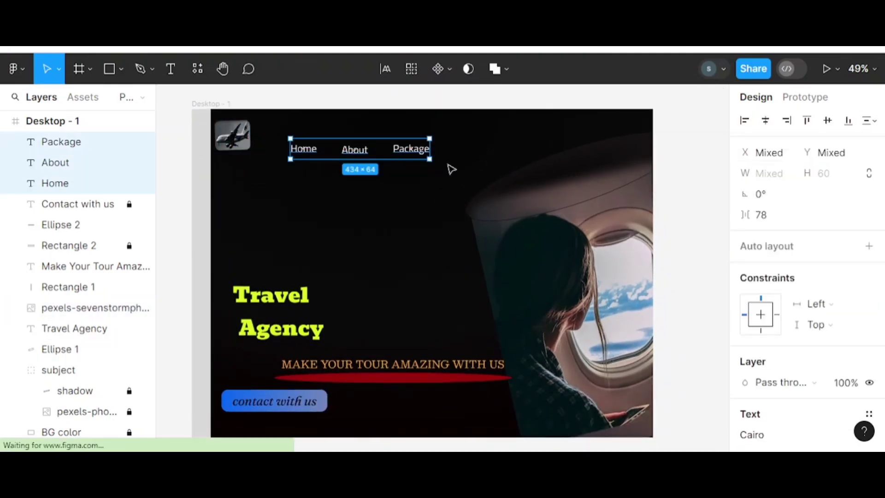
pyautogui.click(468, 176)
# Distribute the menu labels evenly, nudge the row into place, and group them as menu.
pyautogui.click(60, 142)
pyautogui.keyDown('shift'); pyautogui.click(75, 183); pyautogui.keyUp('shift')
pyautogui.click(869, 119)
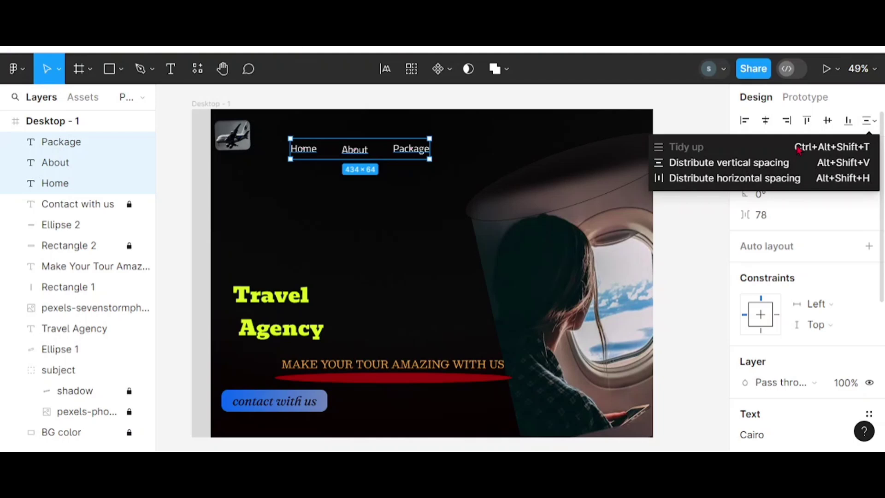
pyautogui.click(820, 154)
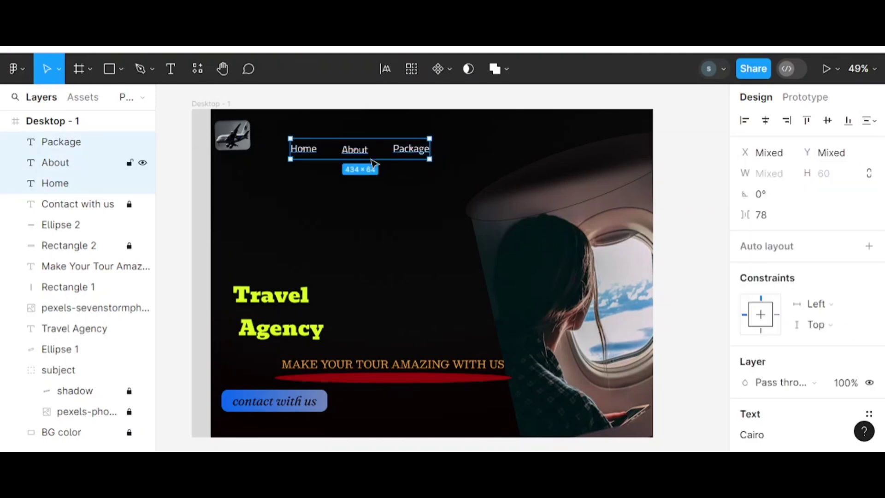
pyautogui.moveTo(373, 162); pyautogui.dragTo(378, 172)
pyautogui.hotkey('ctrl', 'g')
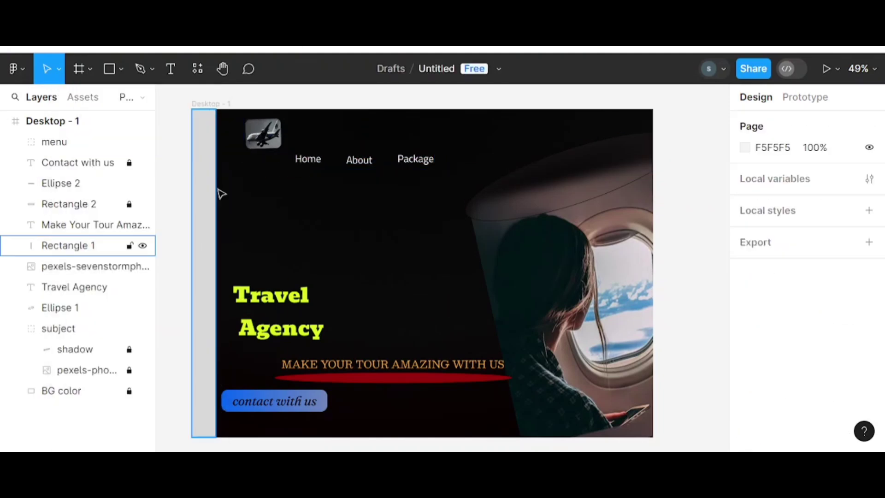
# Add the Book Your Seat text in the banner middle with 100% letter spacing.
pyautogui.press('t')
pyautogui.click(366, 201)
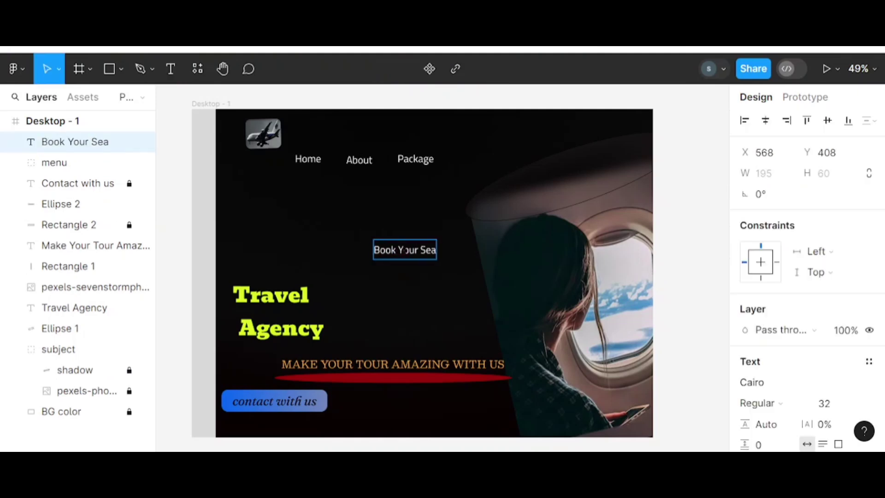
pyautogui.write('t')
pyautogui.scroll(-5, 753, 268)
pyautogui.click(791, 213)
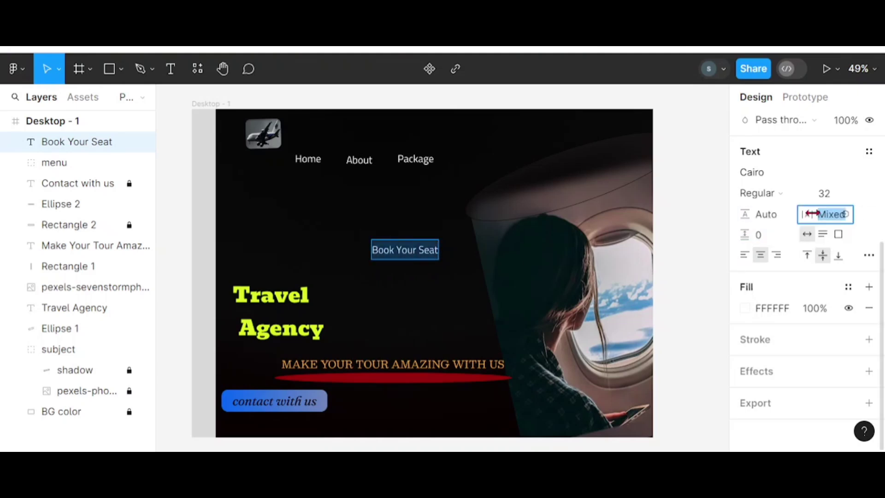
pyautogui.write('00')
pyautogui.press('Return')
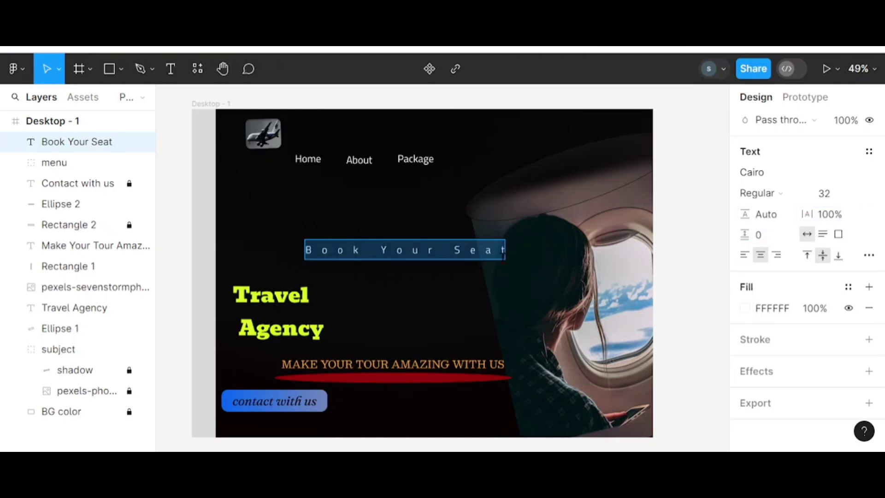
# Make Book Your Seat red and run it exactly vertically down the left strip.
pyautogui.click(744, 308)
pyautogui.scroll(5, 839, 193)
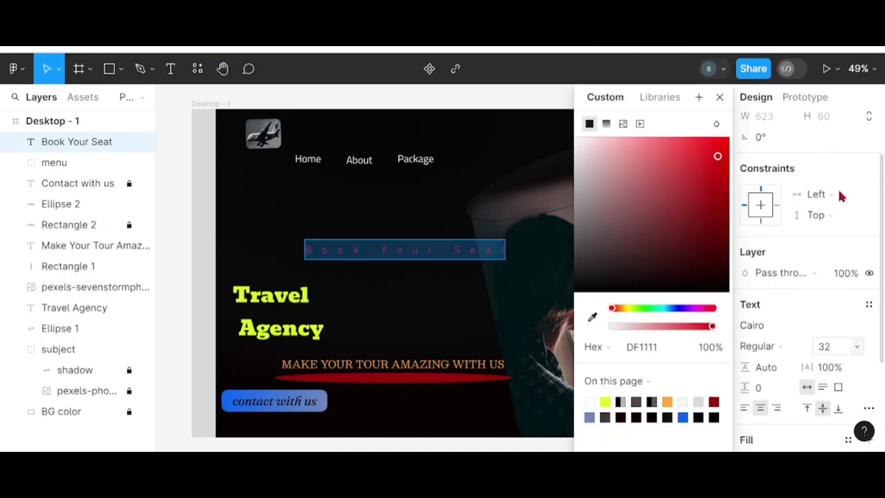
pyautogui.moveTo(509, 258); pyautogui.dragTo(406, 364)
pyautogui.moveTo(425, 281); pyautogui.dragTo(220, 282)
pyautogui.moveTo(218, 347); pyautogui.dragTo(224, 354)
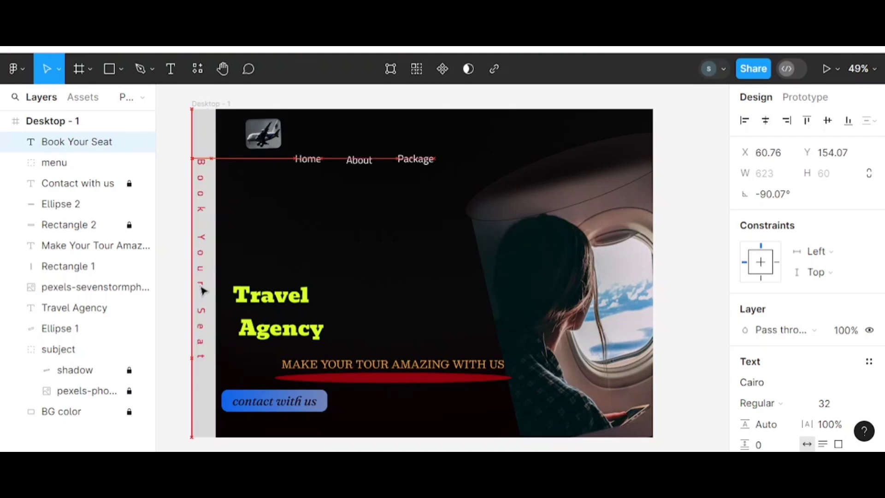
pyautogui.click(686, 310)
# Duplicate the left grey strip into a level horizontal bar across the frame's top.
pyautogui.click(212, 130)
pyautogui.hotkey('ctrl', 'd')
pyautogui.moveTo(211, 136)
pyautogui.mouseDown()
pyautogui.moveTo(300, 134)
pyautogui.moveTo(502, 312)
pyautogui.mouseUp()
pyautogui.moveTo(383, 292); pyautogui.dragTo(434, 131)
pyautogui.moveTo(530, 108); pyautogui.dragTo(620, 152)
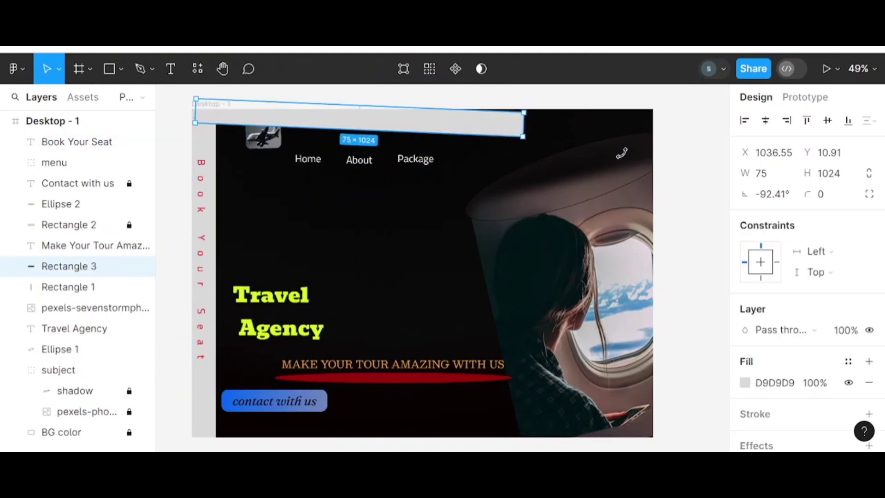
pyautogui.moveTo(524, 115); pyautogui.dragTo(654, 112)
pyautogui.moveTo(534, 129); pyautogui.dragTo(685, 140)
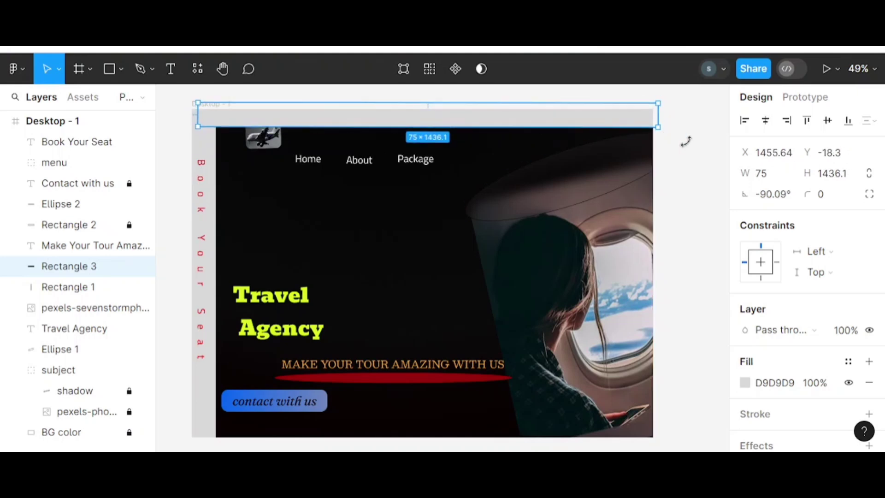
# Move the plane photo layer above Rectangle 3, into the top-left corner, slightly tilted.
pyautogui.click(263, 137)
pyautogui.moveTo(79, 307); pyautogui.dragTo(59, 259)
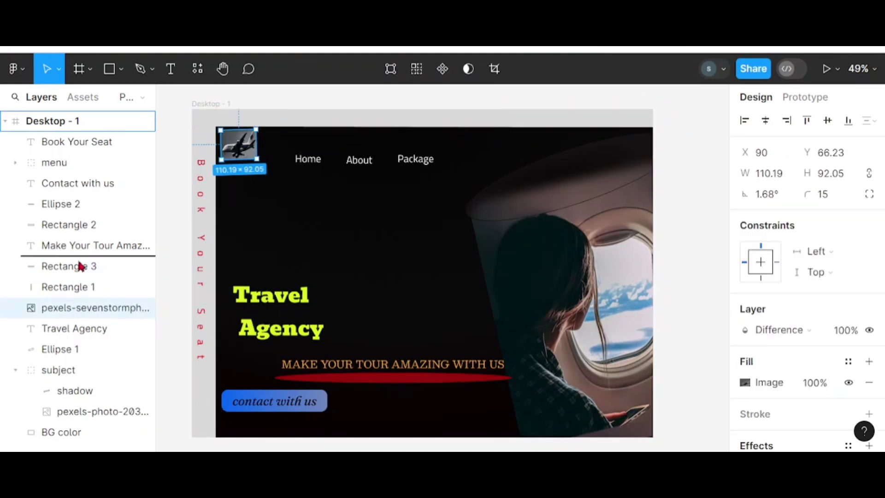
pyautogui.moveTo(238, 144); pyautogui.dragTo(209, 123)
pyautogui.press('Escape')
pyautogui.moveTo(291, 139); pyautogui.dragTo(353, 231)
pyautogui.press('Escape')
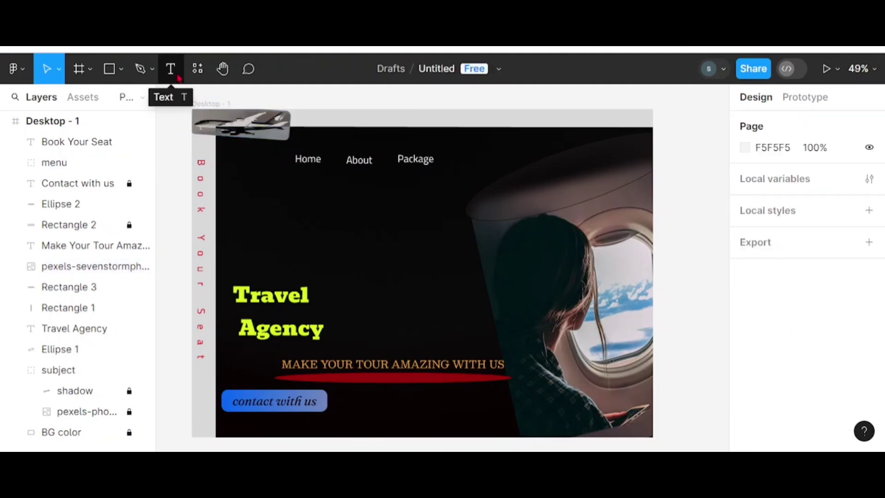
# Search the plugin resources and launch the Iconify icon plugin.
pyautogui.click(447, 235)
pyautogui.hotkey('shift', 'i')
pyautogui.write('vbar')
pyautogui.press('BackSpace')
pyautogui.press('BackSpace')
pyautogui.press('BackSpace')
pyautogui.write('homeicon')
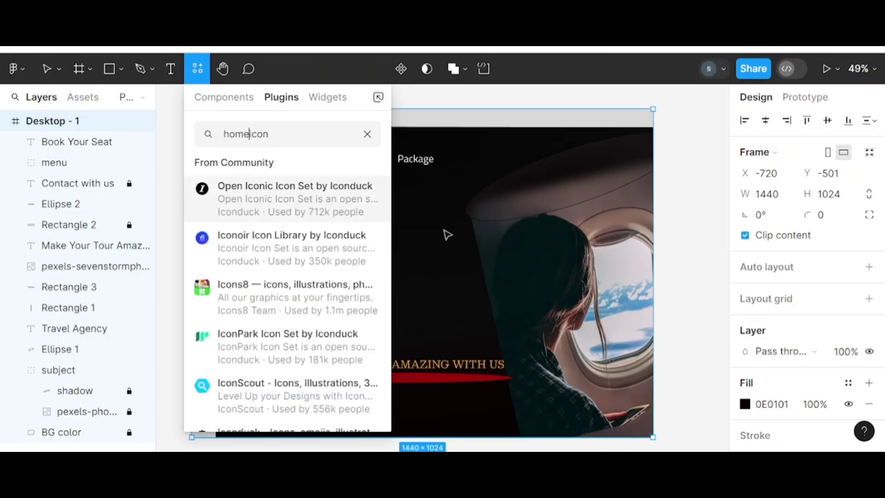
pyautogui.press('BackSpace')
pyautogui.press('BackSpace')
pyautogui.press('BackSpace')
pyautogui.press('BackSpace')
pyautogui.scroll(-5, 297, 267)
pyautogui.scroll(-5, 298, 267)
pyautogui.press('Escape')
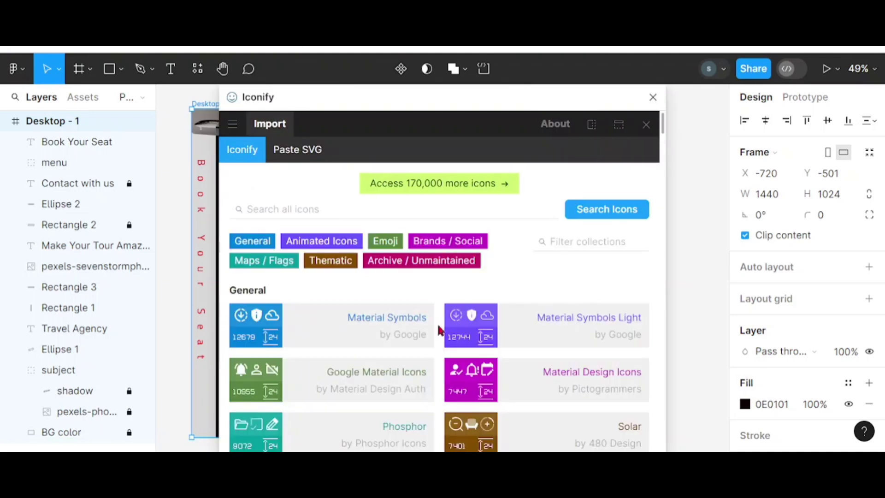
# Browse Iconify collections, open Material Line Icons, and page to the house icons.
pyautogui.click(385, 240)
pyautogui.click(450, 241)
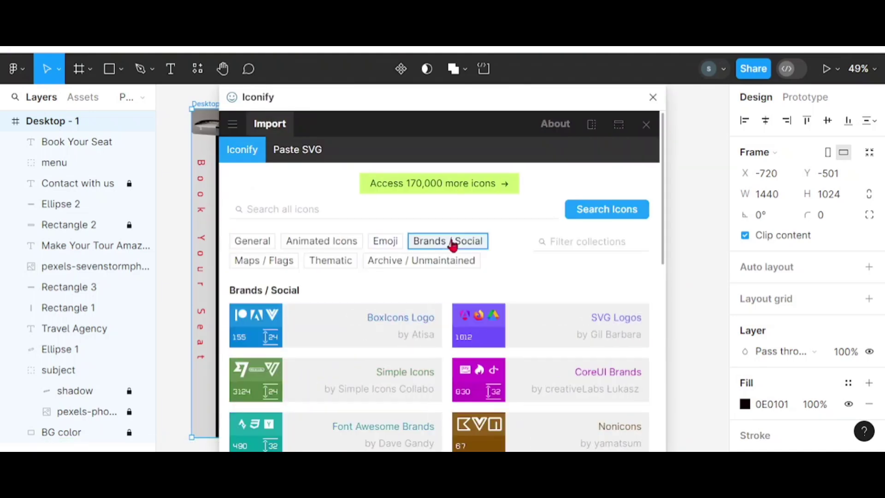
pyautogui.scroll(-5, 521, 267)
pyautogui.scroll(-2, 248, 189)
pyautogui.scroll(10, 276, 221)
pyautogui.click(289, 245)
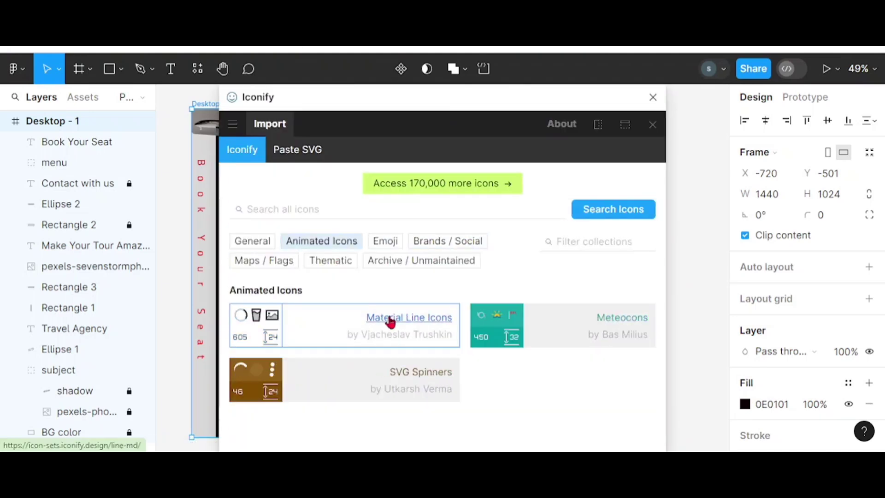
pyautogui.click(375, 316)
pyautogui.scroll(-5, 416, 340)
pyautogui.click(335, 414)
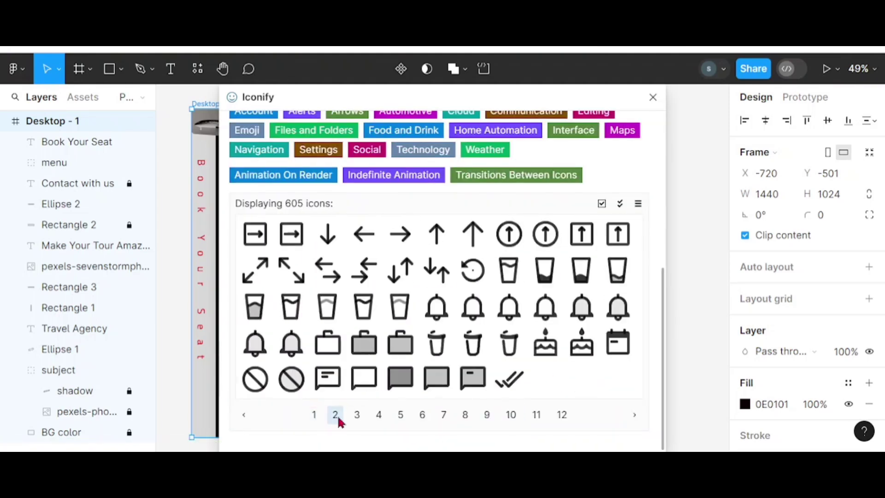
pyautogui.click(357, 414)
pyautogui.click(401, 414)
# Import the outlined house icon coloured yellow #ffd233.
pyautogui.click(369, 380)
pyautogui.click(406, 253)
pyautogui.click(437, 306)
pyautogui.click(415, 441)
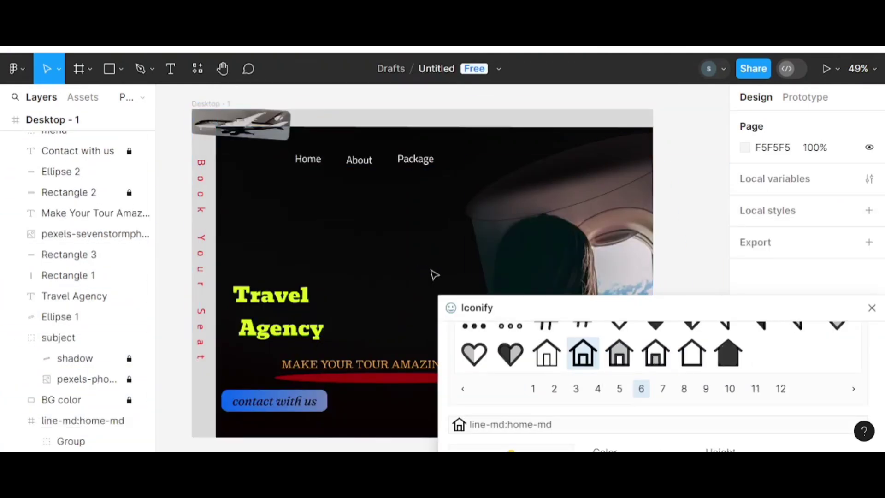
pyautogui.click(591, 367)
pyautogui.rightClick(582, 369)
pyautogui.click(532, 342)
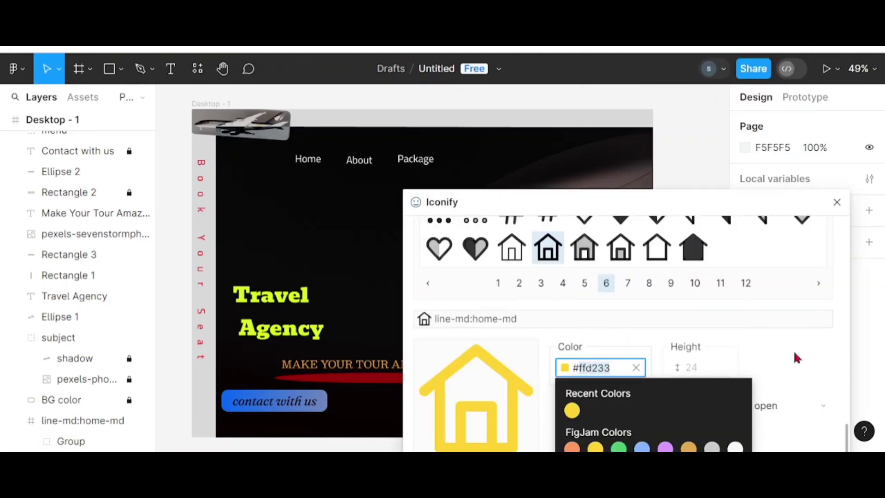
pyautogui.click(788, 406)
# Position the house icon just left of the Home link in the nav menu.
pyautogui.moveTo(476, 397); pyautogui.dragTo(308, 180)
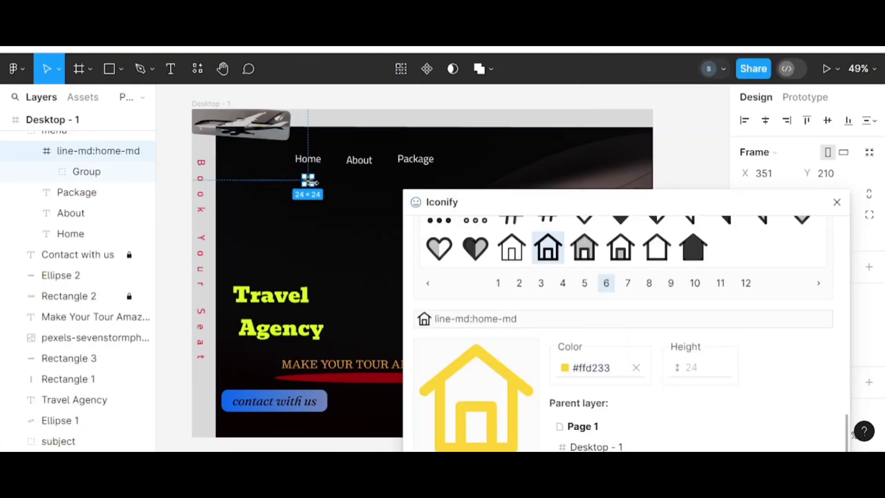
pyautogui.click(322, 184)
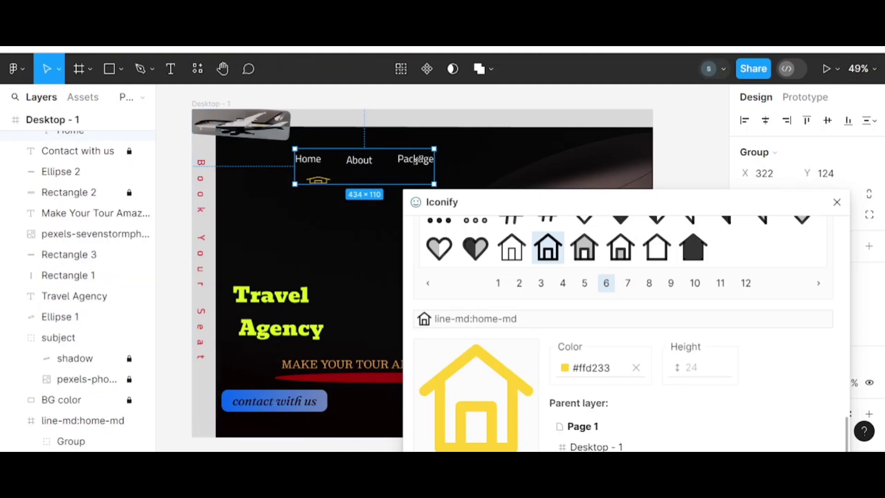
pyautogui.doubleClick(325, 184)
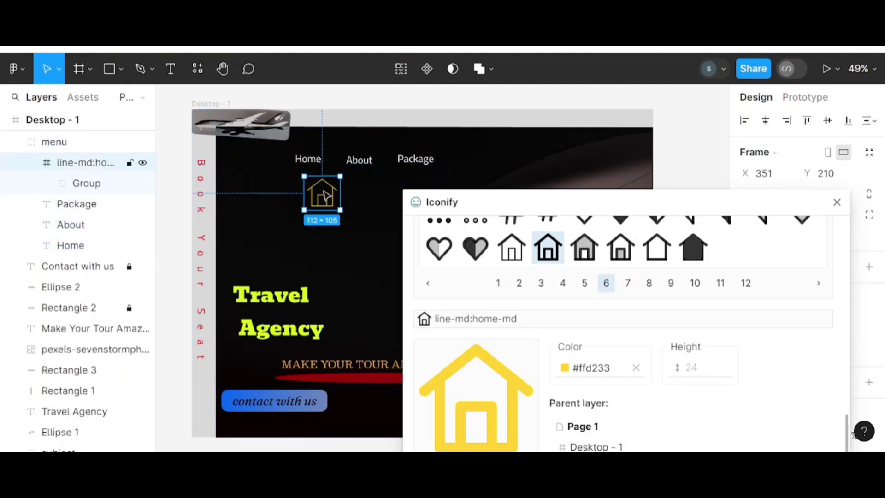
pyautogui.moveTo(325, 195); pyautogui.dragTo(277, 162)
# Page through the icon set and return to the Iconify search view.
pyautogui.click(627, 283)
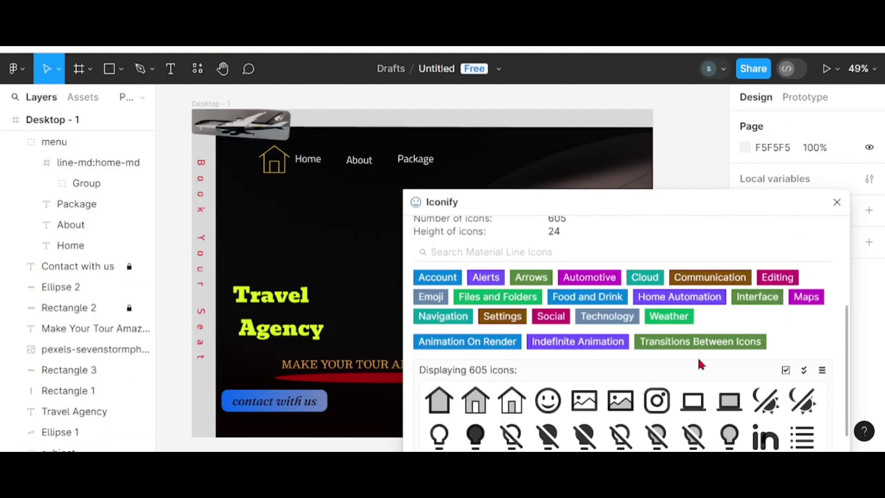
pyautogui.scroll(-5, 685, 406)
pyautogui.click(543, 180)
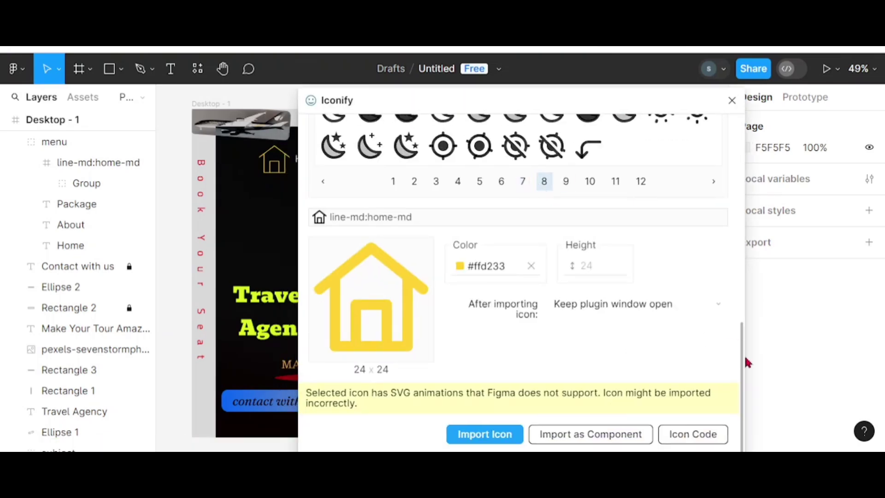
pyautogui.scroll(3, 627, 283)
pyautogui.click(566, 340)
pyautogui.click(615, 340)
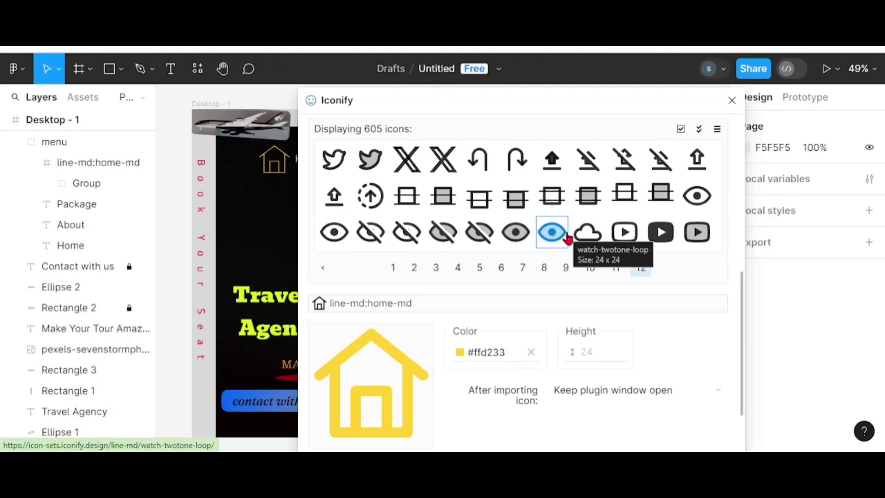
pyautogui.click(396, 243)
pyautogui.write('about')
# Search 'about' and import the round info icon in green.
pyautogui.press('Return')
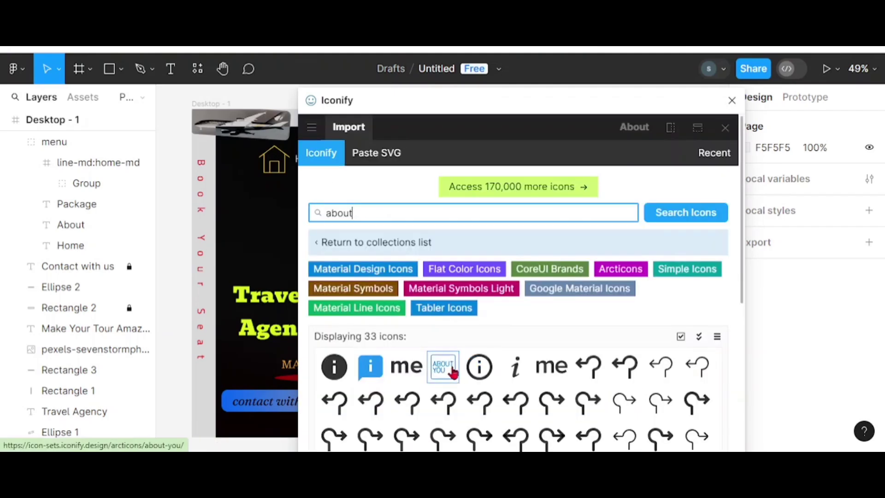
pyautogui.click(369, 366)
pyautogui.click(324, 140)
pyautogui.click(460, 362)
pyautogui.click(513, 443)
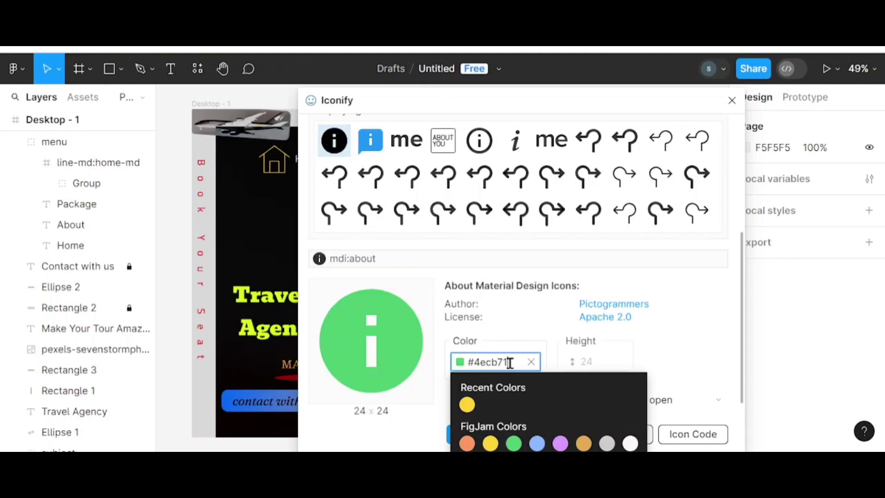
pyautogui.click(484, 433)
# Search 'package' and import the package outline icon in purple.
pyautogui.scroll(5, 373, 327)
pyautogui.write('package')
pyautogui.press('Return')
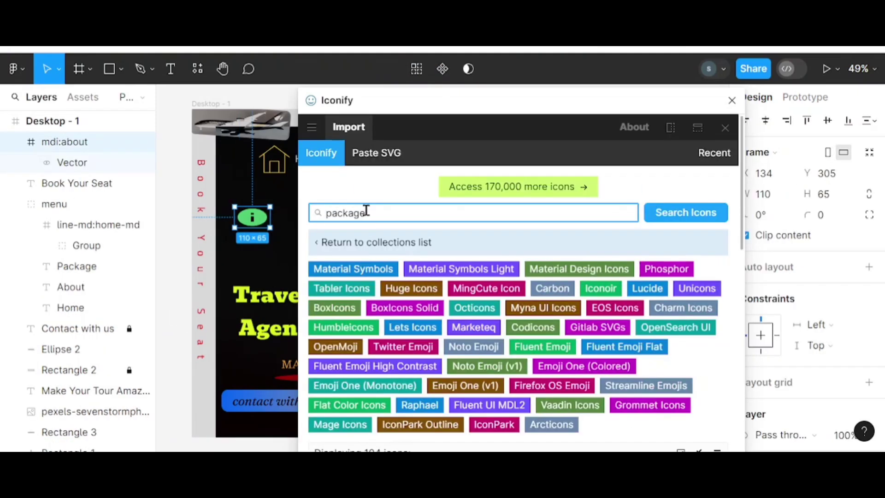
pyautogui.scroll(-5, 461, 323)
pyautogui.click(551, 219)
pyautogui.click(460, 297)
pyautogui.click(537, 403)
pyautogui.click(559, 433)
# Close Iconify and move the info and gift icons beside About and Package.
pyautogui.click(731, 100)
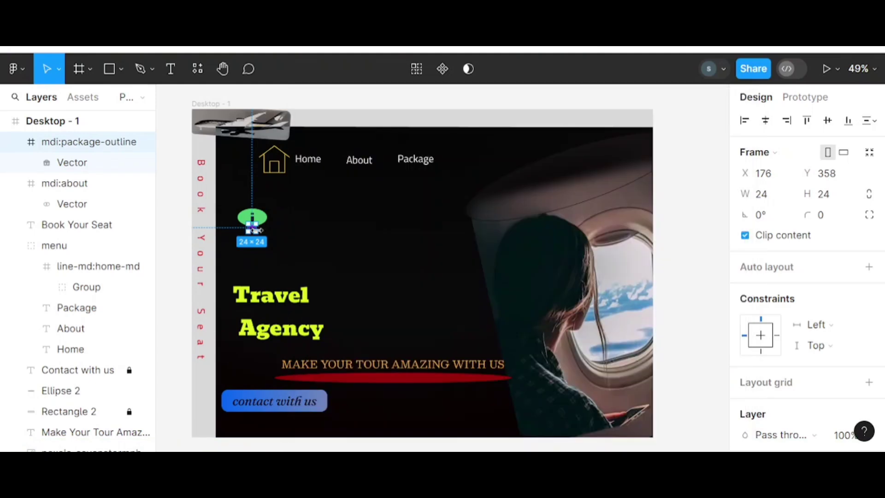
pyautogui.moveTo(253, 216); pyautogui.dragTo(333, 171)
pyautogui.click(415, 161)
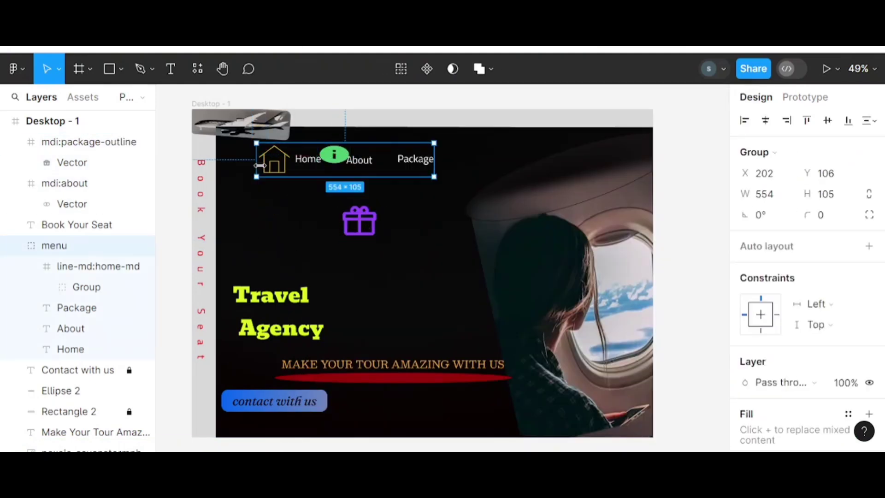
pyautogui.moveTo(359, 221); pyautogui.dragTo(393, 171)
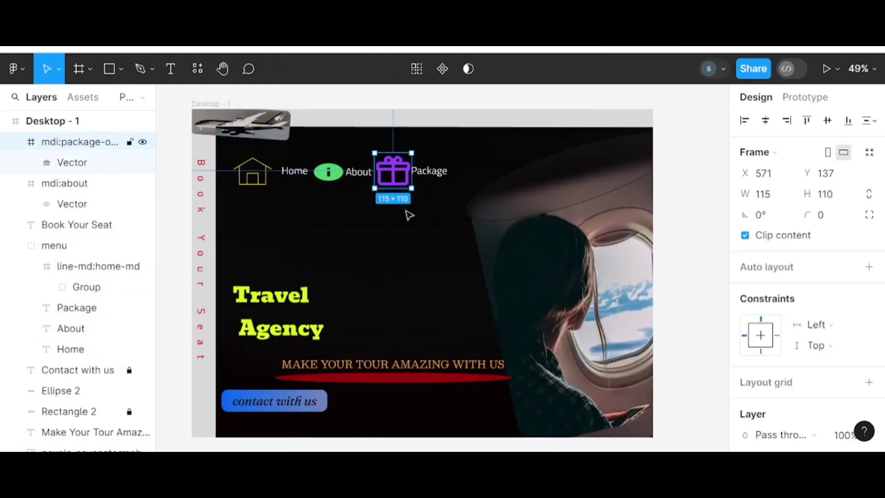
# Shift the nav menu slightly right and nudge the icons for even spacing.
pyautogui.click(328, 167)
pyautogui.click(336, 252)
pyautogui.click(250, 174)
pyautogui.doubleClick(252, 174)
pyautogui.moveTo(257, 176)
pyautogui.mouseDown()
pyautogui.moveTo(272, 178)
pyautogui.moveTo(266, 171)
pyautogui.mouseUp()
pyautogui.click(253, 171)
pyautogui.moveTo(336, 170); pyautogui.dragTo(331, 172)
pyautogui.moveTo(393, 170); pyautogui.dragTo(398, 170)
pyautogui.click(445, 290)
pyautogui.scroll(-1, 677, 340)
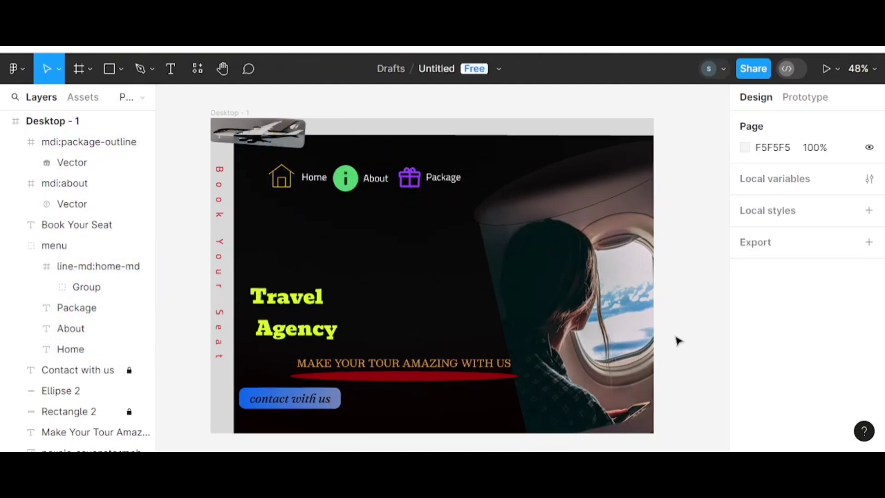
# Change the plane photo's blend mode from Difference to Normal.
pyautogui.click(253, 131)
pyautogui.click(745, 382)
pyautogui.click(778, 330)
pyautogui.click(770, 112)
pyautogui.click(417, 283)
# Move the Travel Agency title, tagline and red ellipse up.
pyautogui.moveTo(263, 315); pyautogui.dragTo(280, 275)
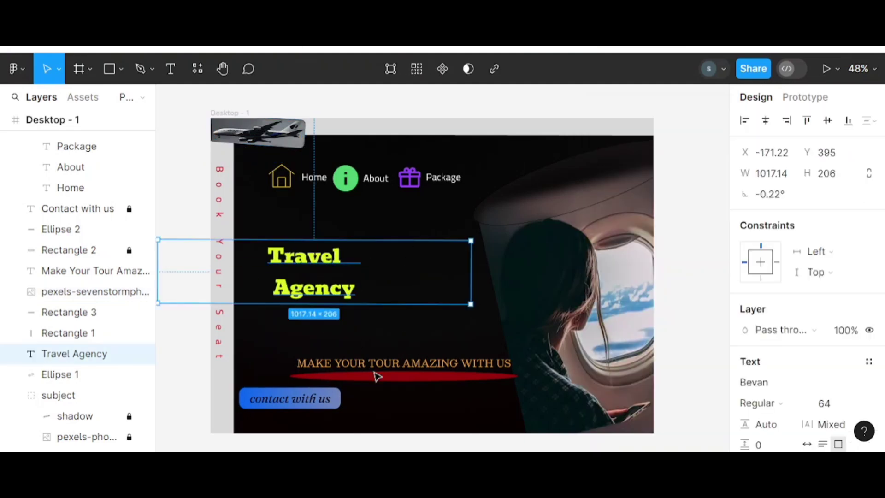
pyautogui.moveTo(404, 364); pyautogui.dragTo(392, 339)
pyautogui.moveTo(434, 376); pyautogui.dragTo(435, 353)
pyautogui.click(668, 399)
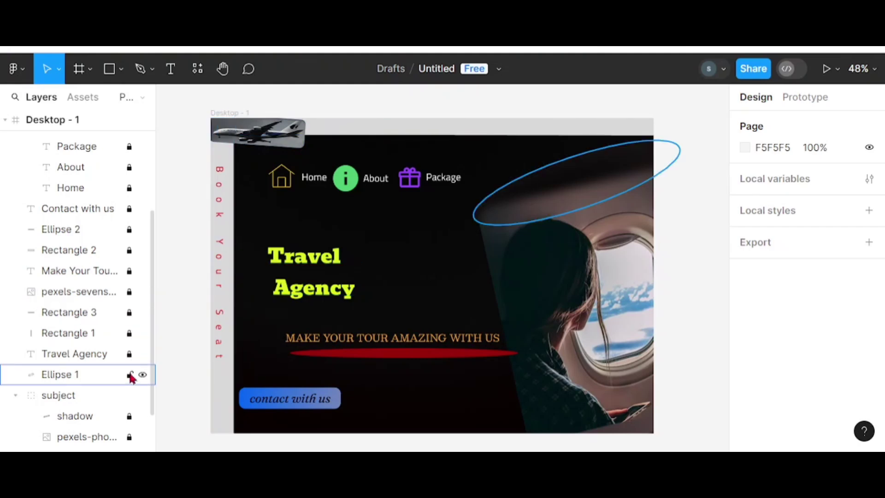
# Lock the layers down the Layers panel's lock column.
pyautogui.scroll(-3, 130, 374)
pyautogui.click(126, 422)
pyautogui.scroll(5, 129, 184)
pyautogui.moveTo(129, 170)
pyautogui.mouseDown()
pyautogui.moveTo(128, 387)
pyautogui.moveTo(141, 438)
pyautogui.mouseUp()
# Deselect everything so the finished banner shows on its own.
pyautogui.click(179, 203)
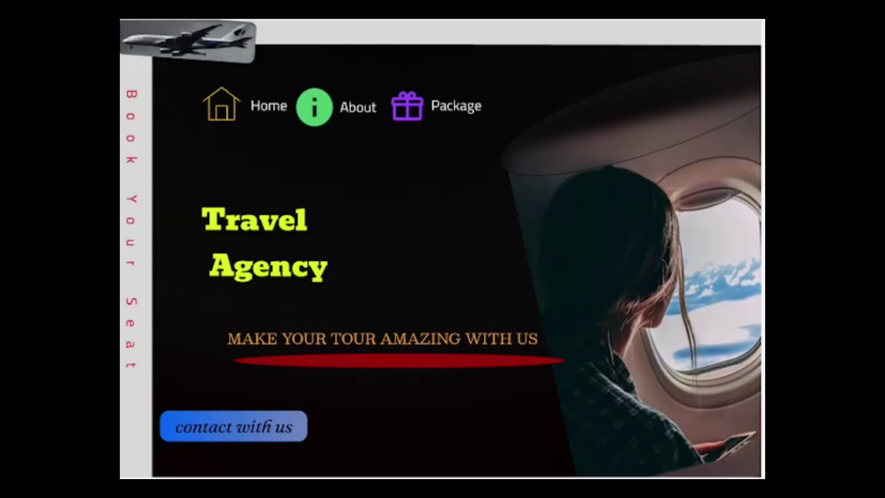